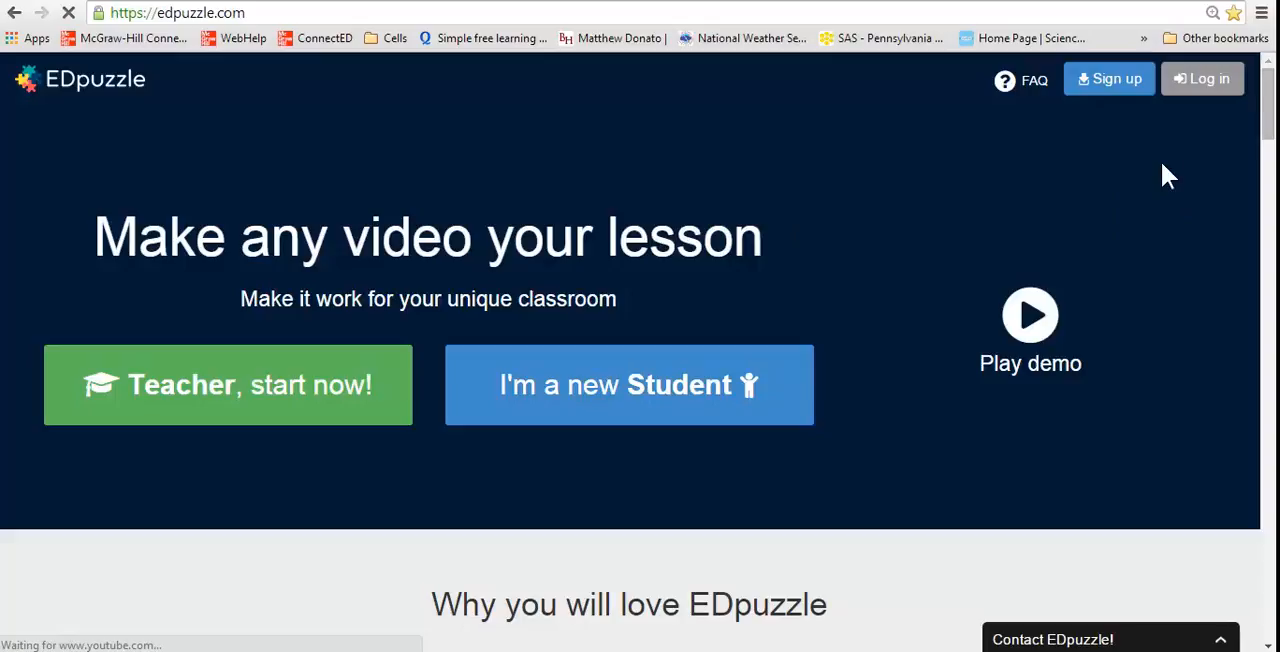
Open the teacher sign-up form, review its fields, and close it without registering
click(1120, 88)
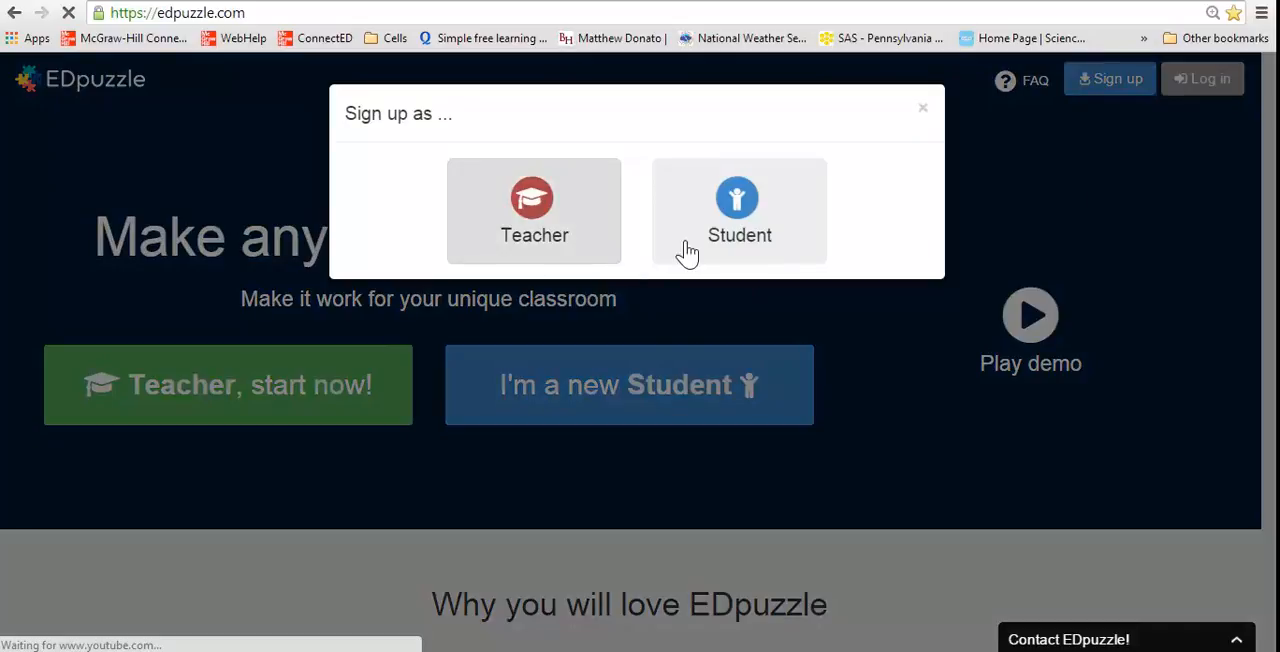
click(568, 240)
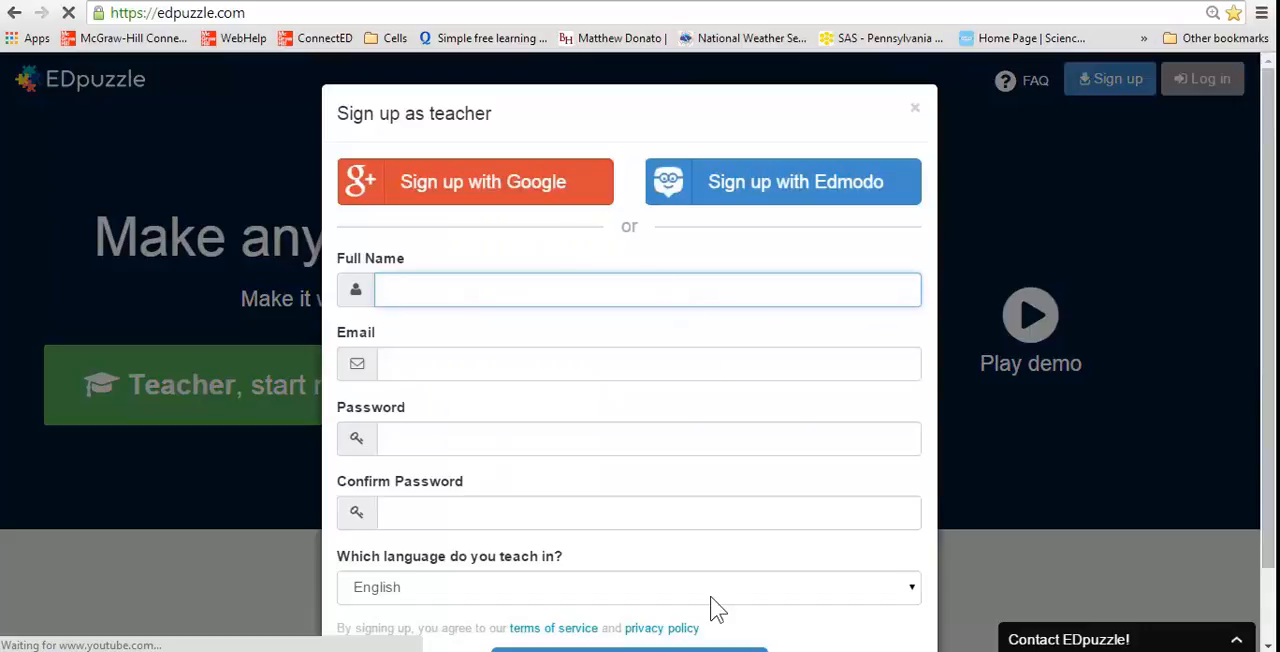
scroll(978, 340, down, 1)
scroll(978, 340, up, 1)
scroll(969, 350, down, 1)
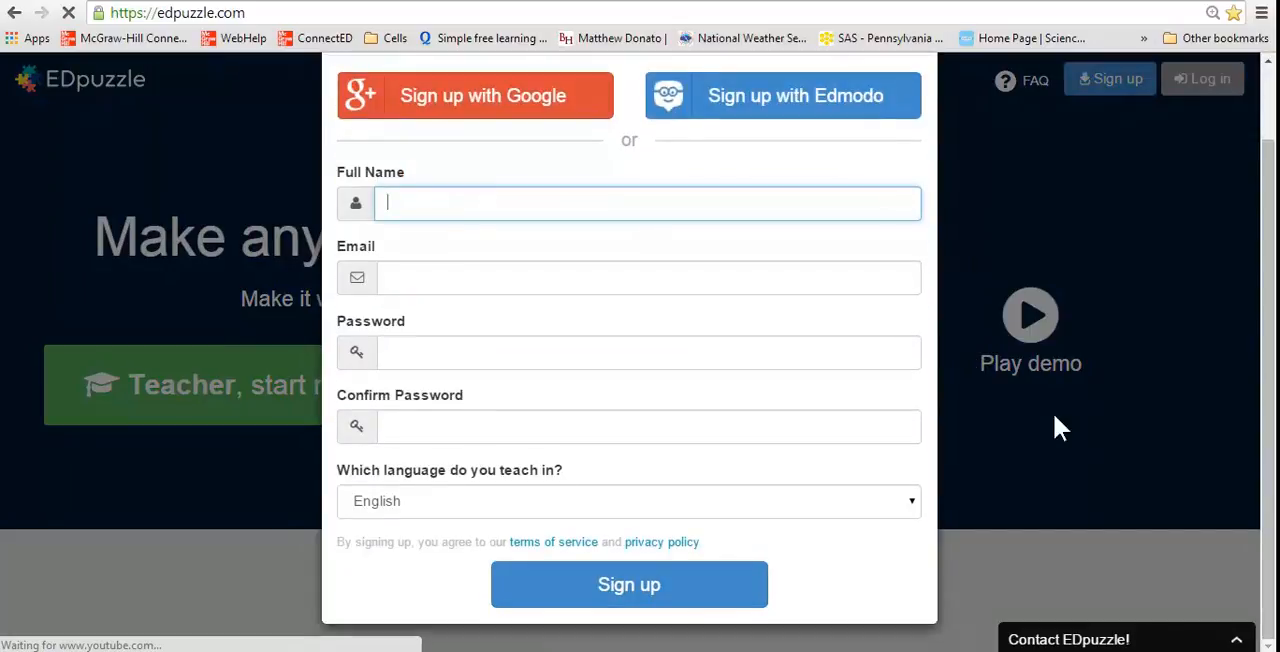
scroll(1040, 440, up, 1)
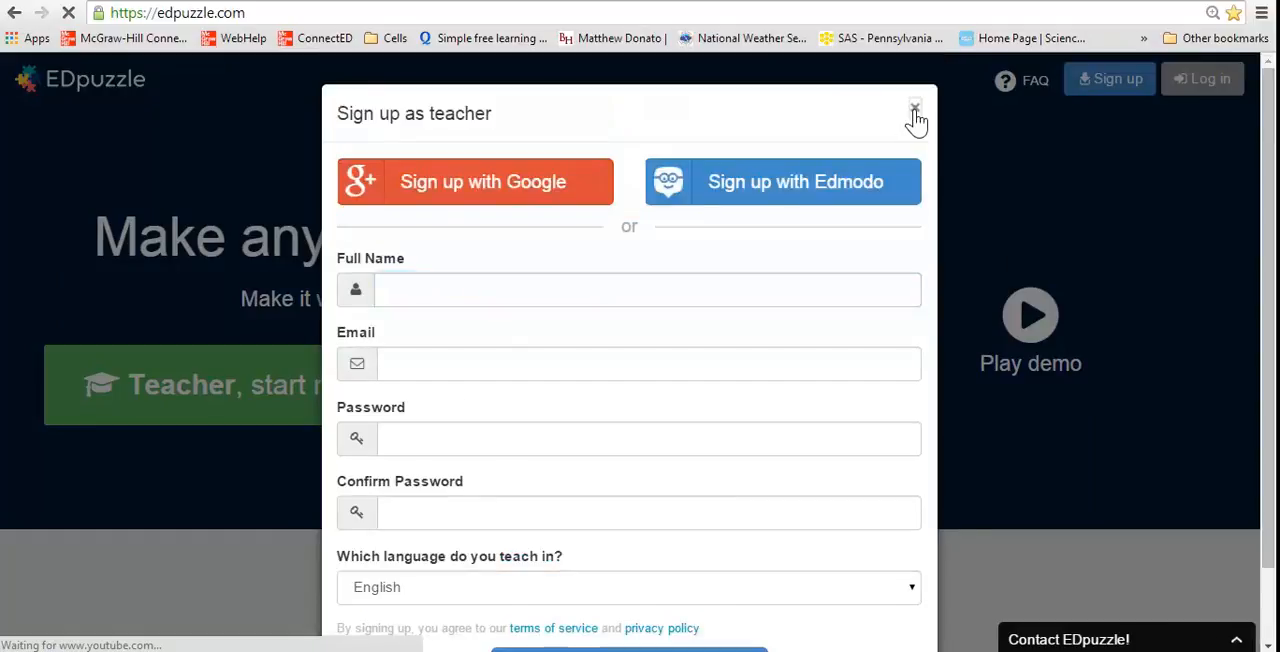
click(912, 108)
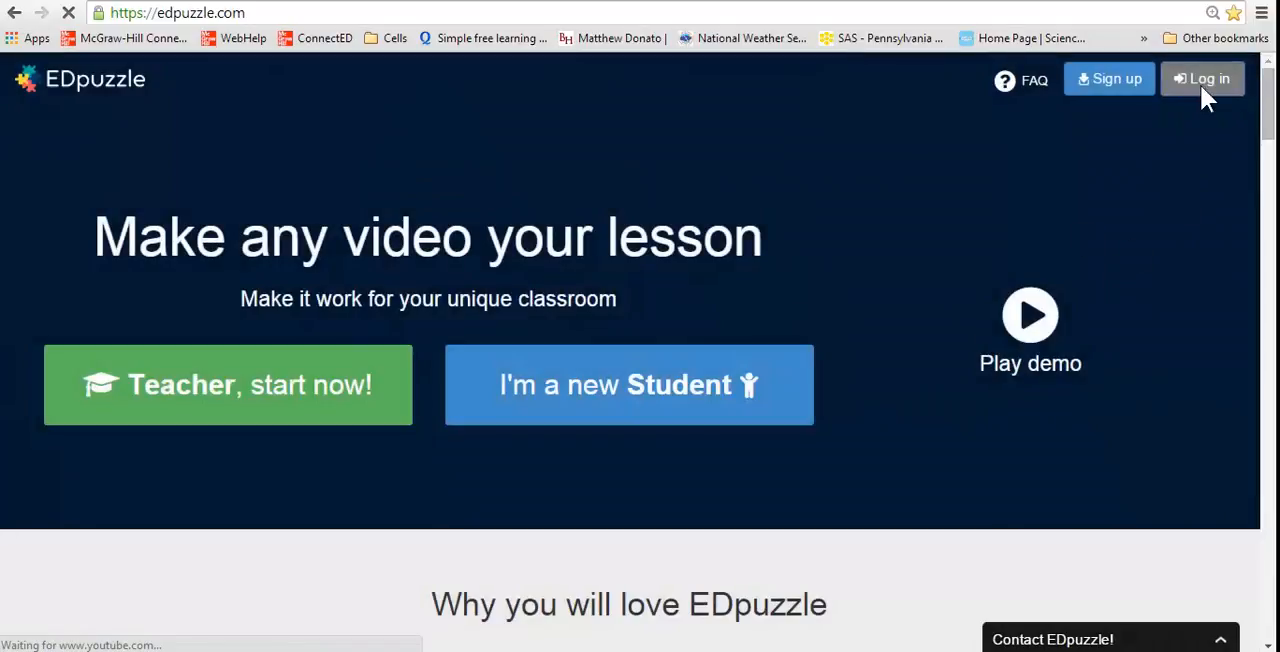
Log in as a teacher by entering the account e-mail and password
click(1203, 90)
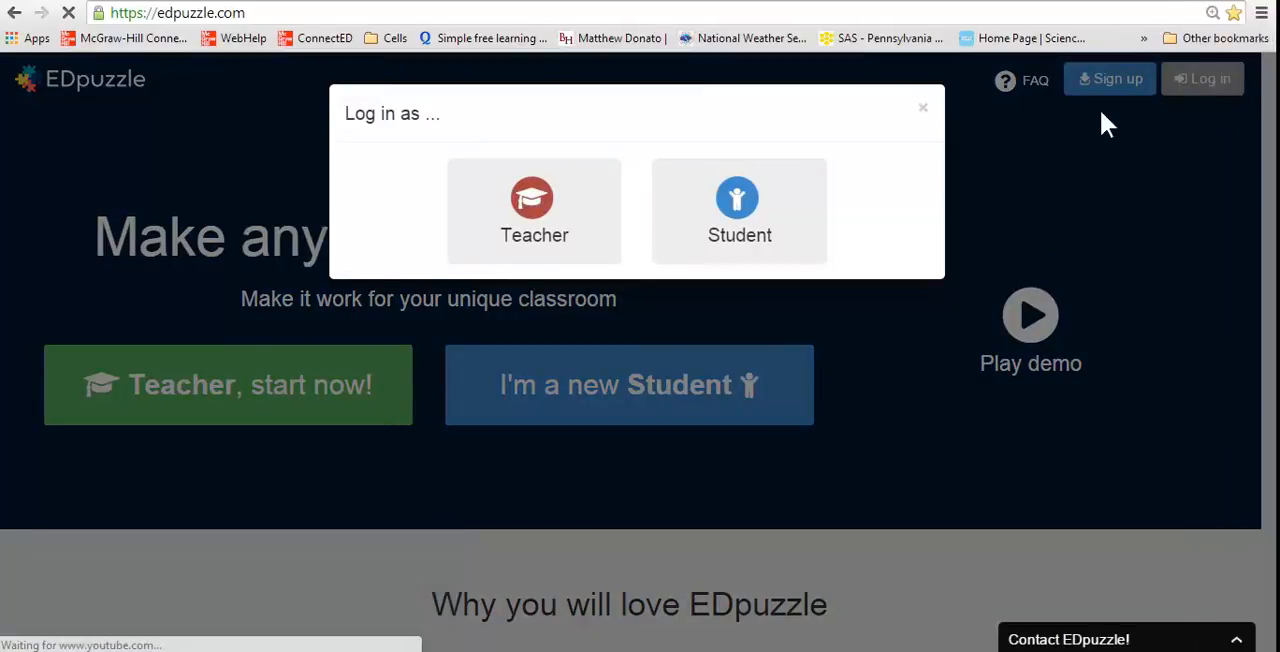
click(585, 231)
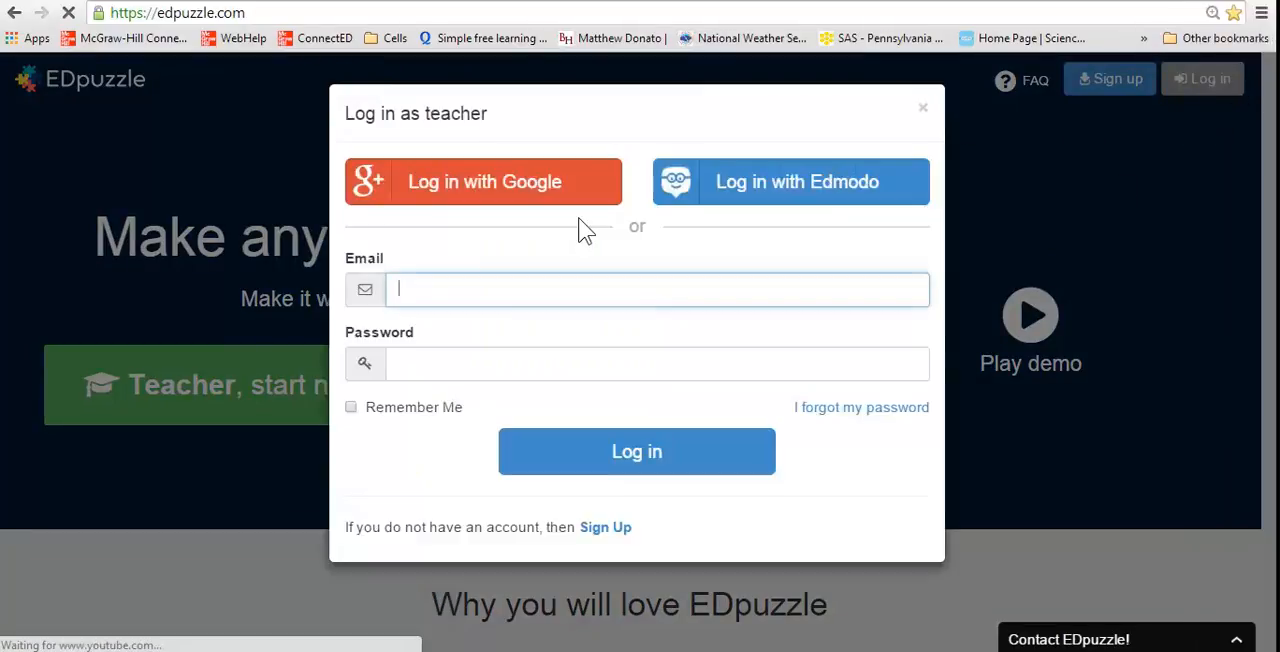
text(ma)
key(Down)
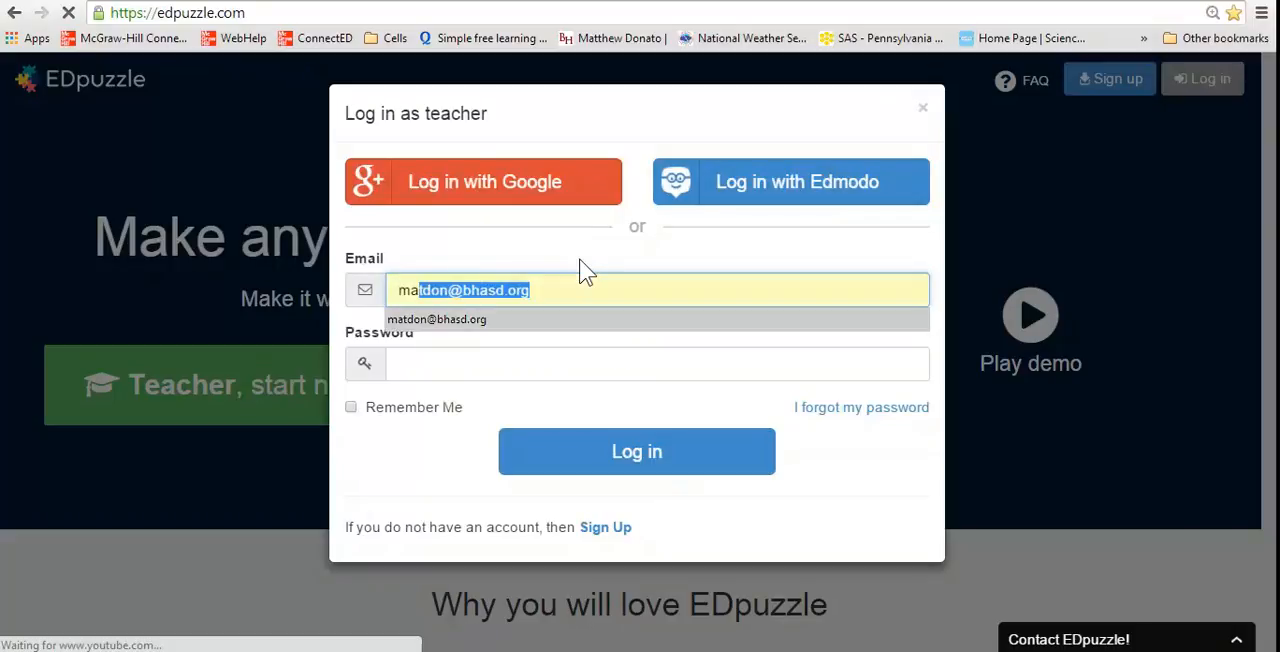
key(Return)
key(Tab)
text(•••••)
key(Return)
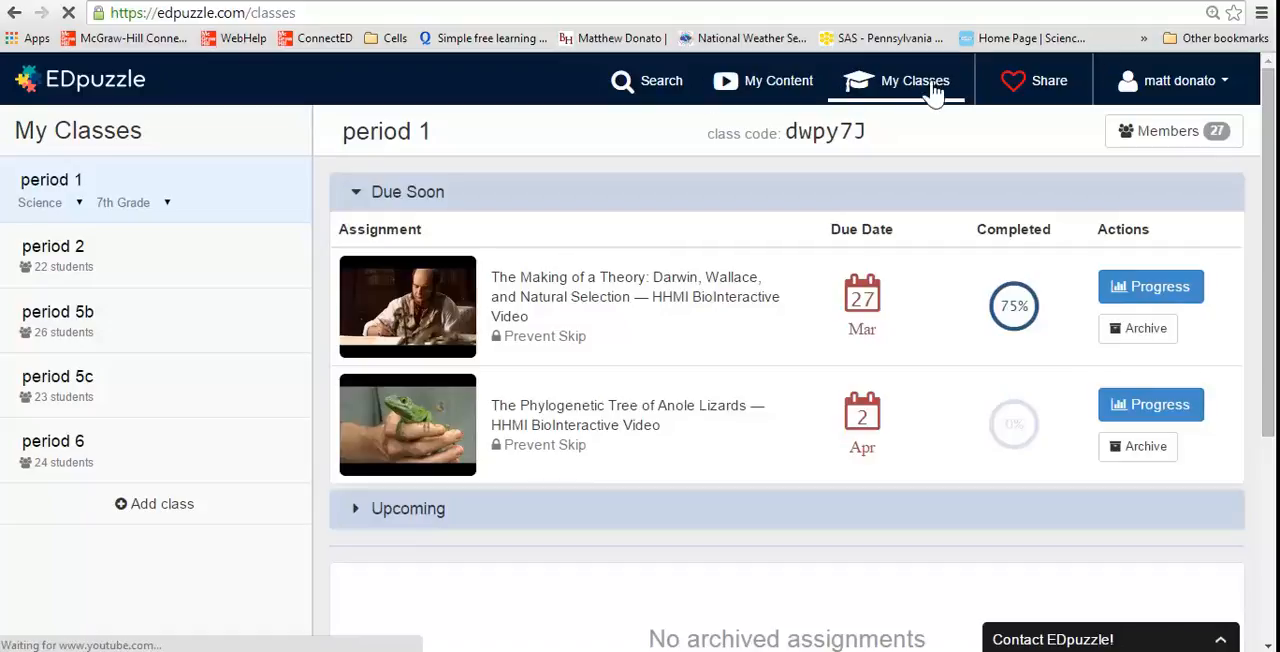
Open the video search page and search for "populations"
click(657, 88)
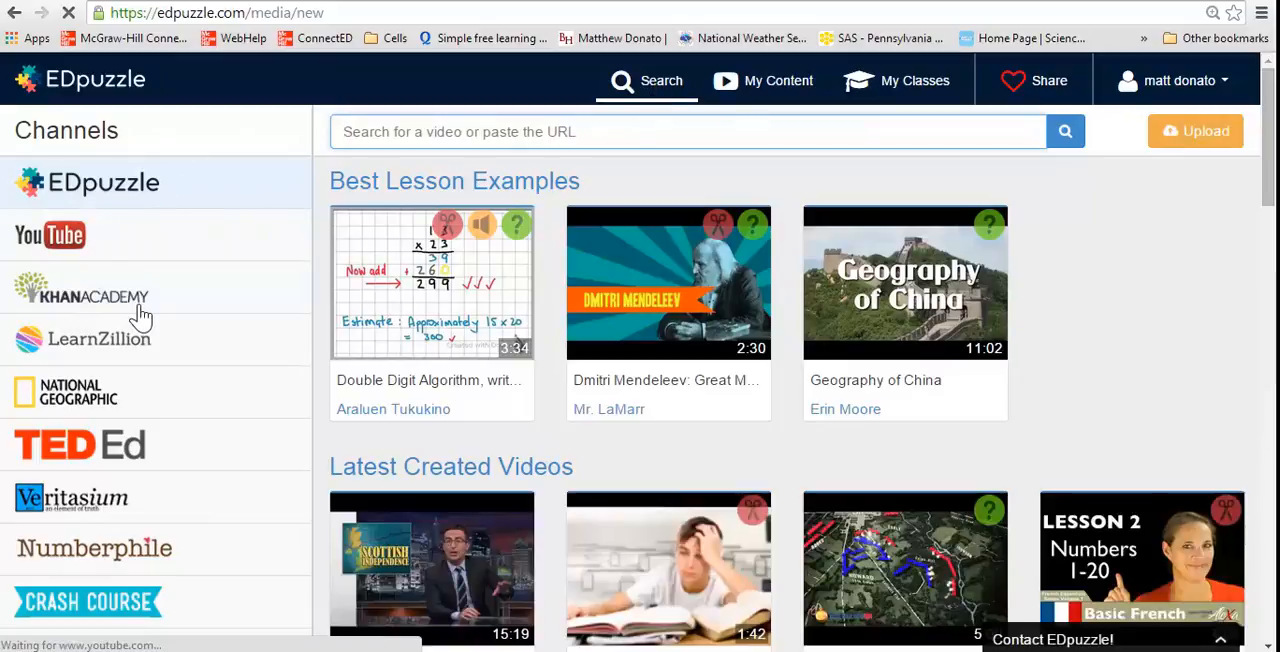
scroll(143, 314, down, 3)
scroll(141, 316, up, 3)
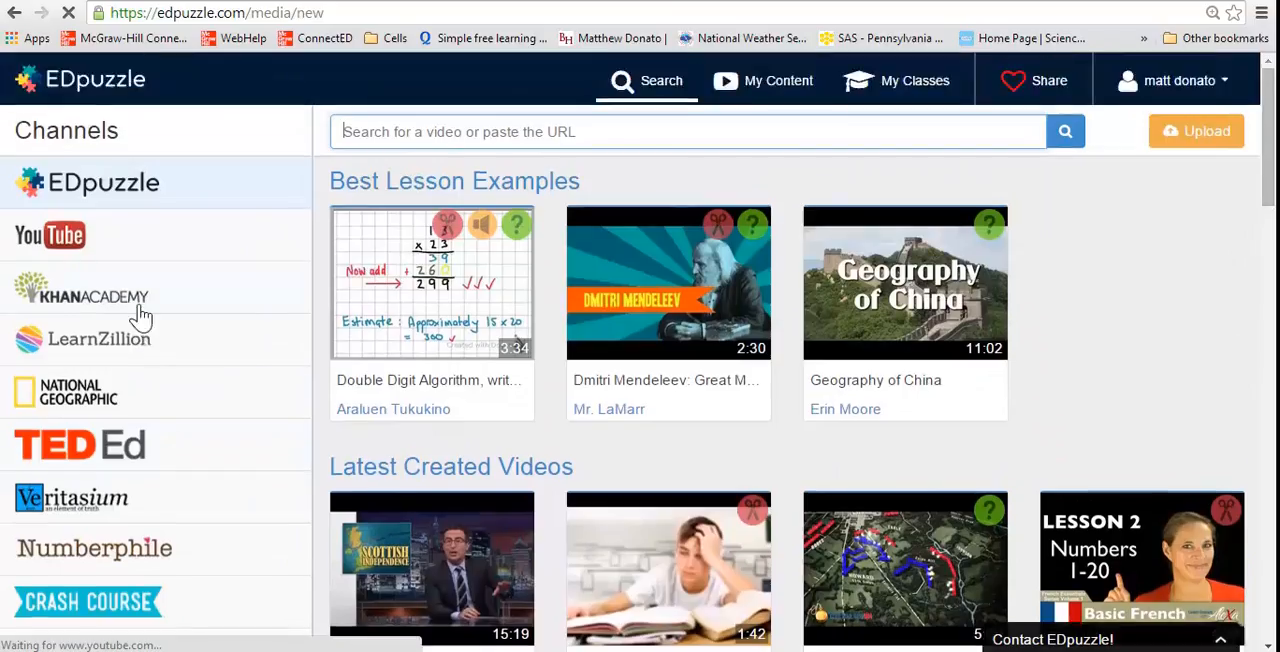
scroll(141, 316, up, 1)
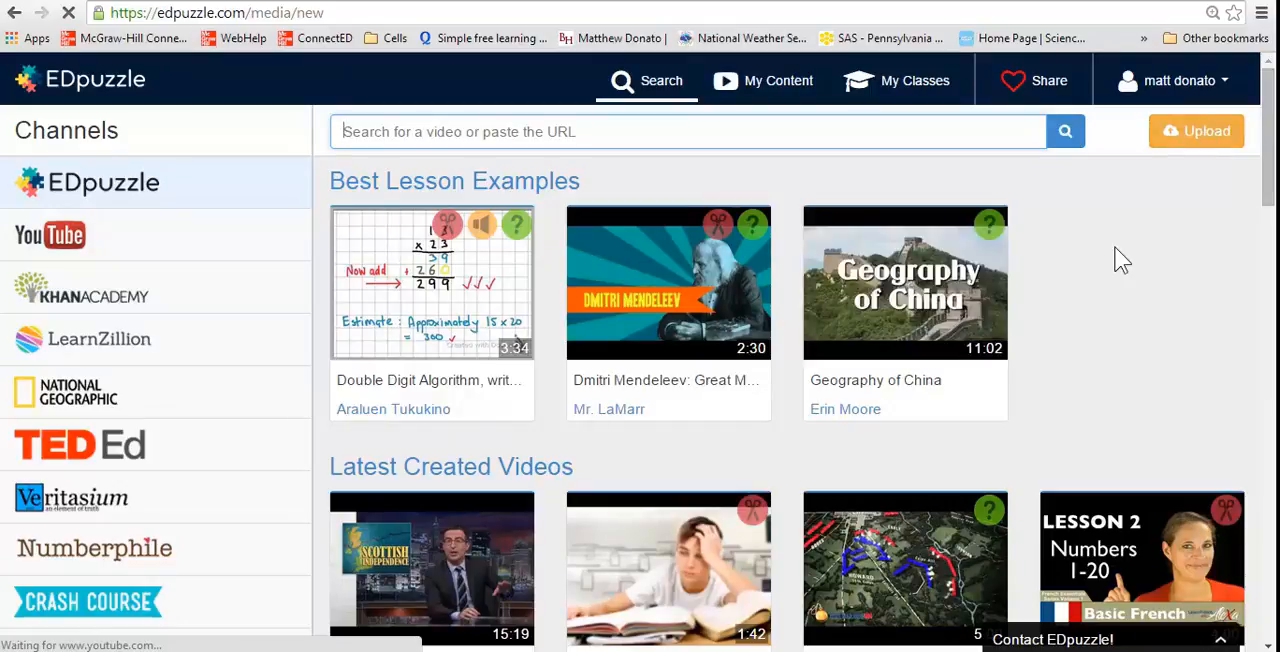
click(659, 125)
text(populatuion)
key(BackSpace)
key(BackSpace)
key(BackSpace)
key(BackSpace)
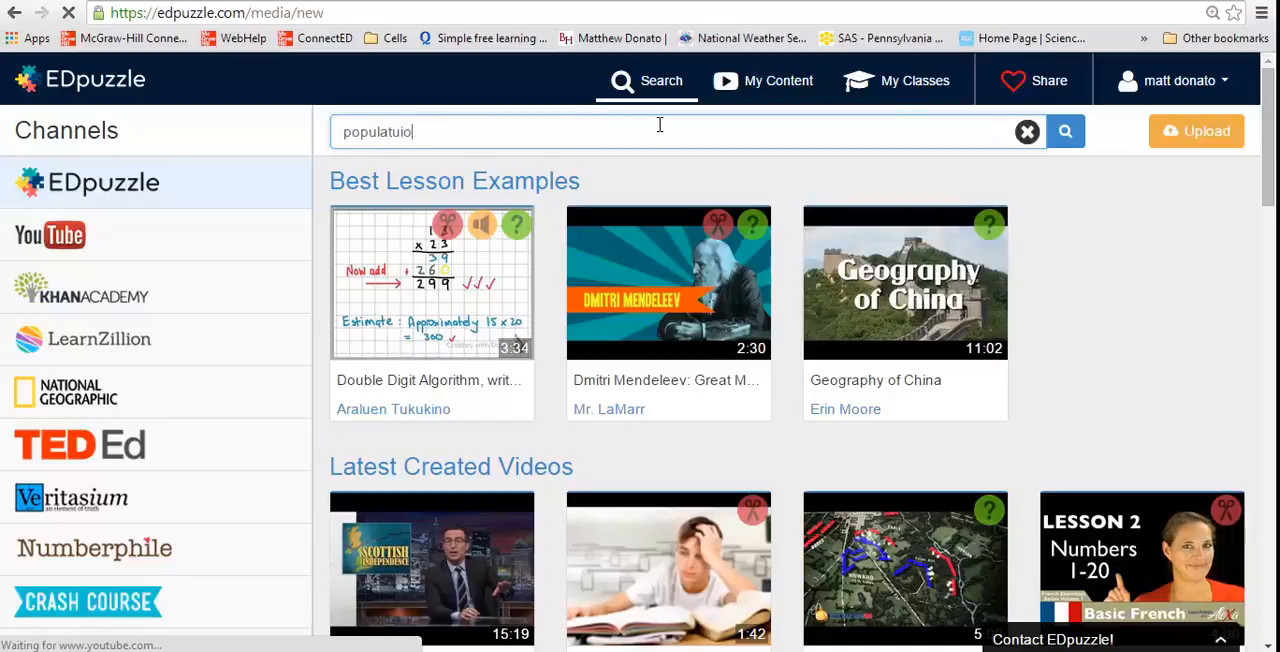
text(ions)
key(Return)
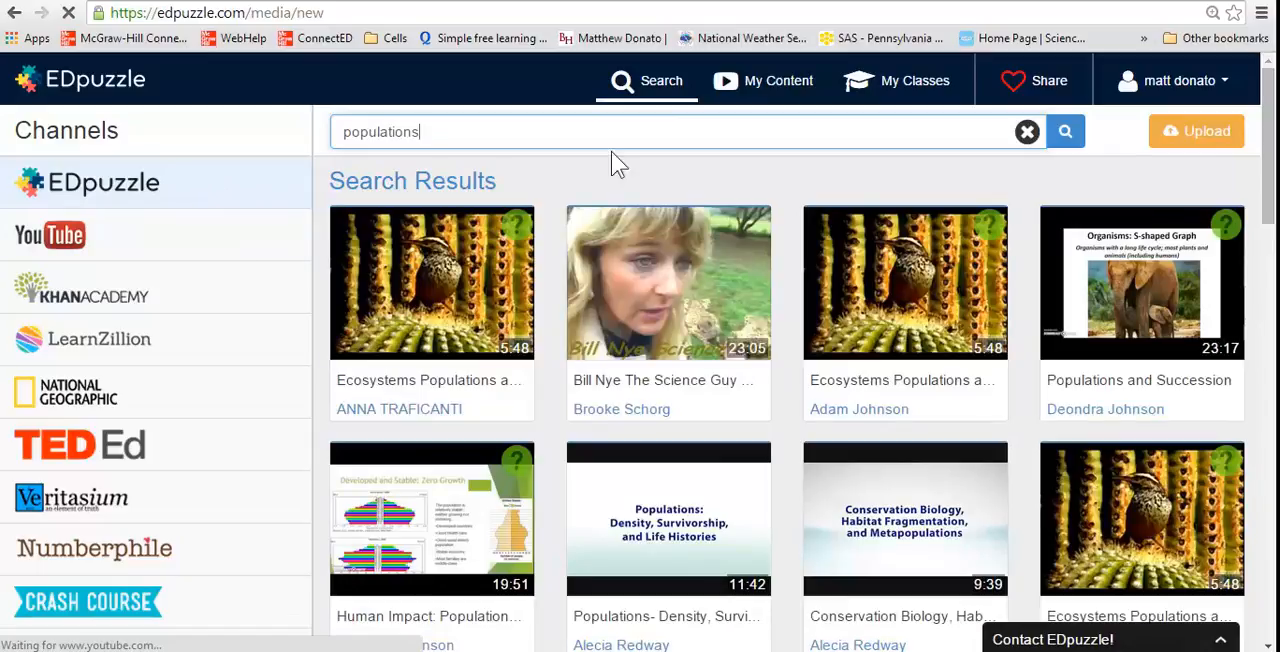
Examine the "populations" videos from the EDpuzzle channel and from the YouTube channel, and look over the other available channels
mouse_move(522, 226)
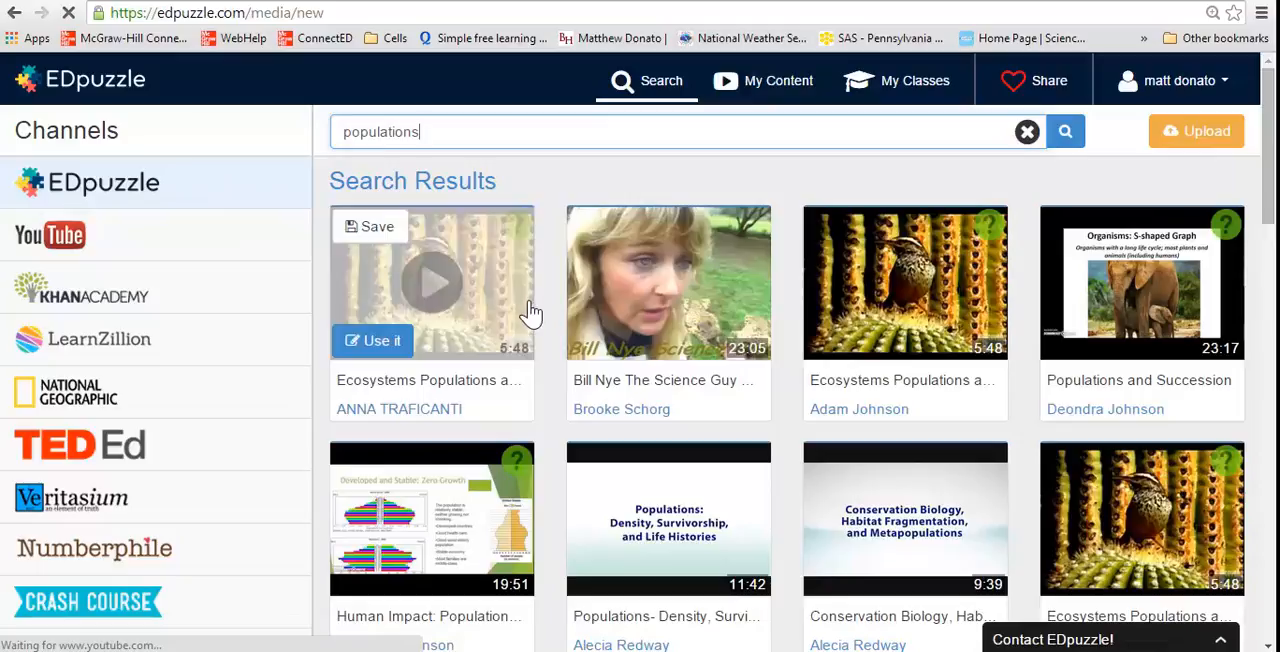
scroll(548, 250, down, 1)
scroll(548, 248, down, 4)
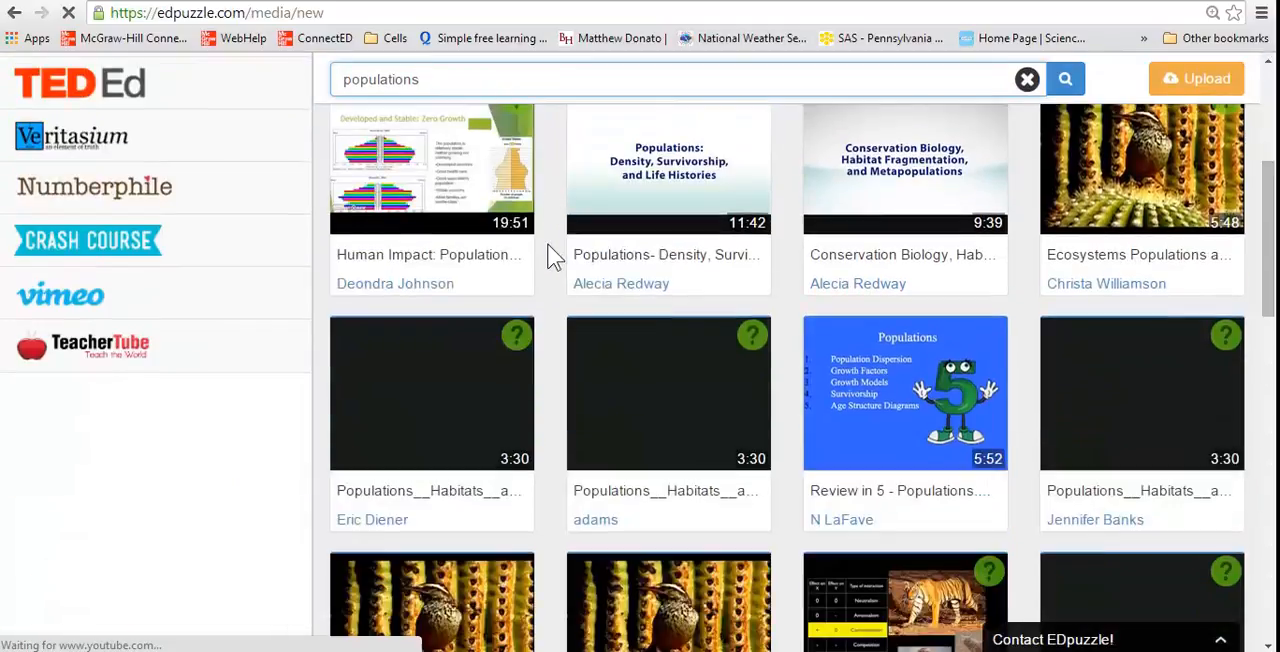
scroll(555, 258, up, 5)
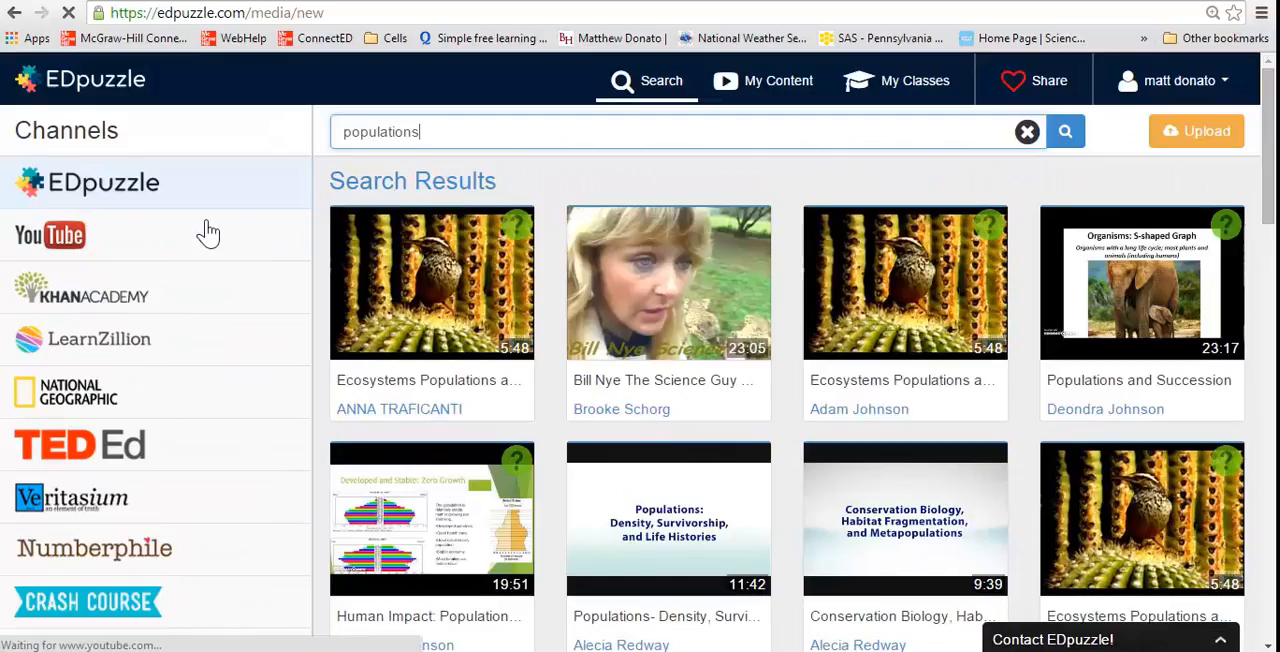
click(168, 250)
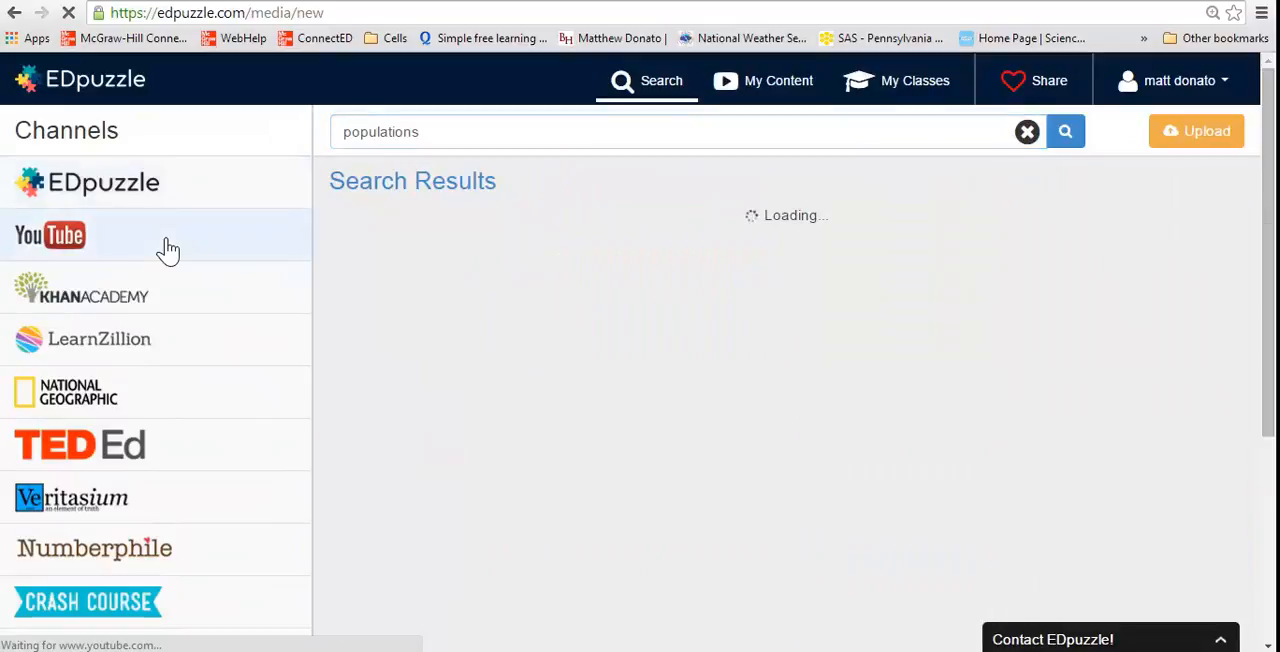
mouse_move(519, 320)
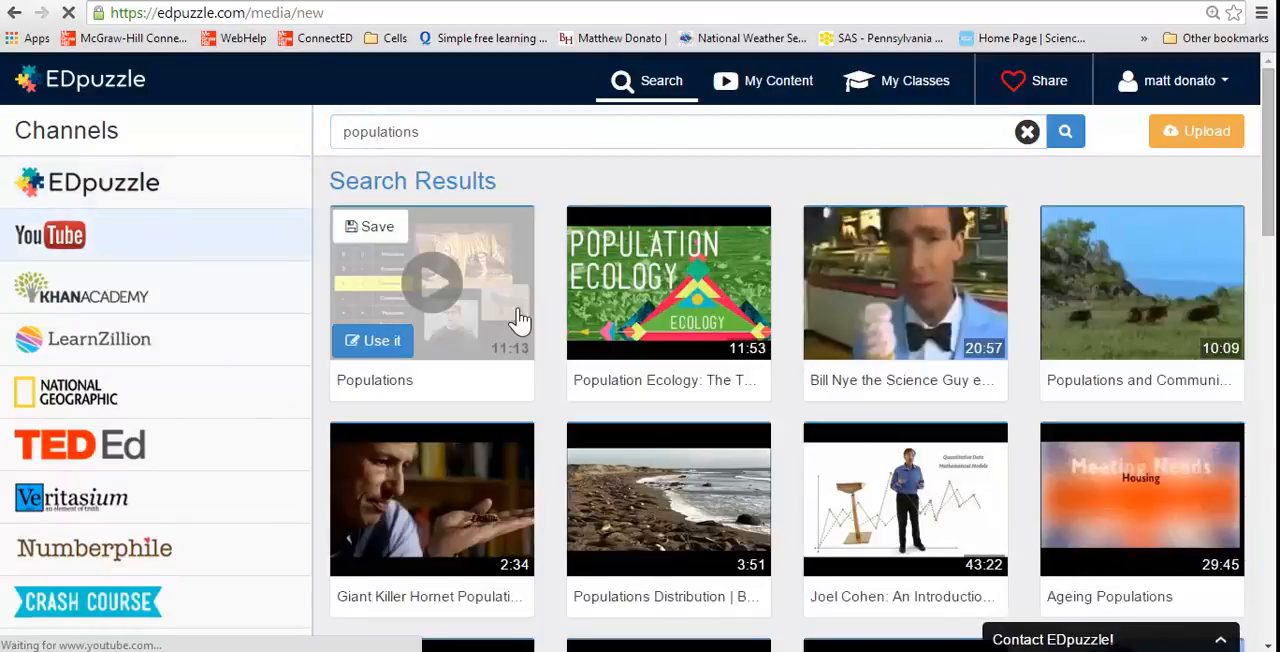
scroll(550, 365, down, 5)
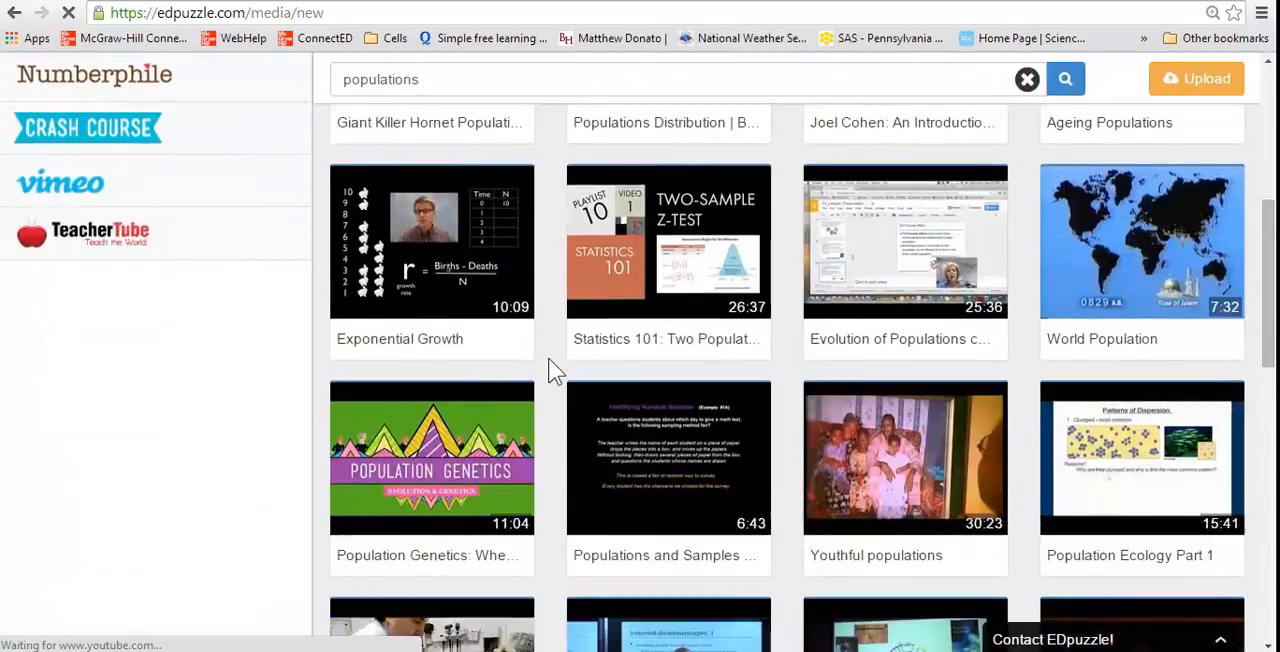
scroll(556, 370, up, 5)
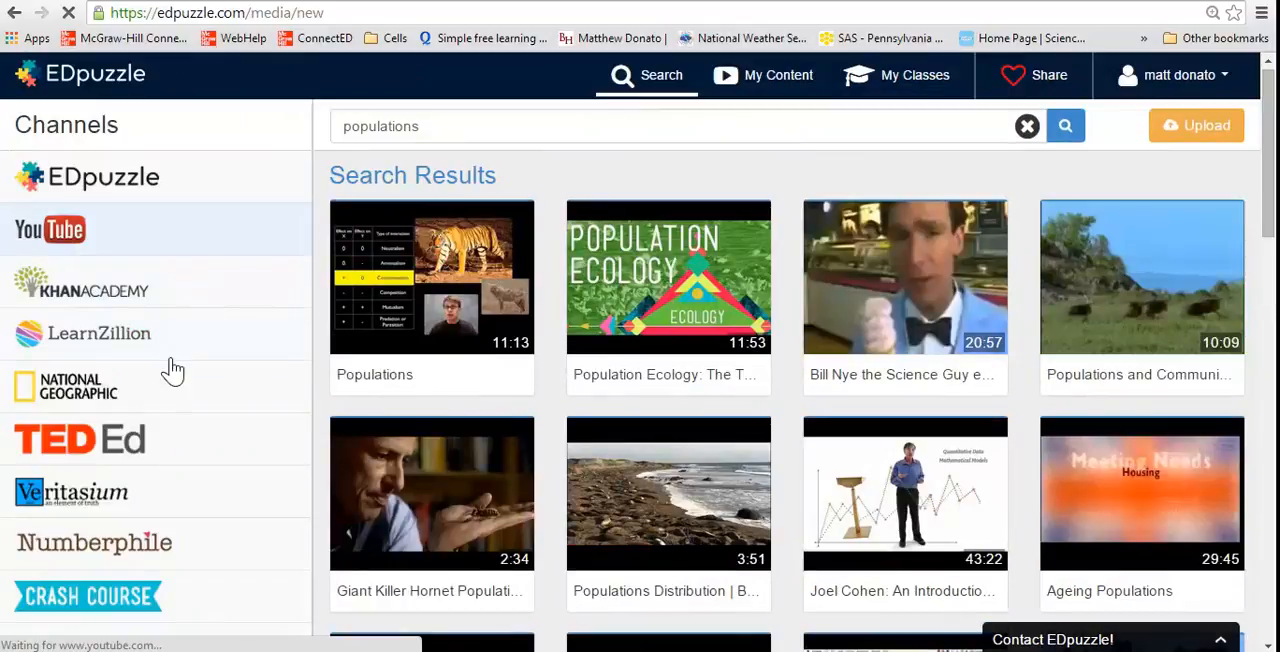
scroll(136, 568, down, 4)
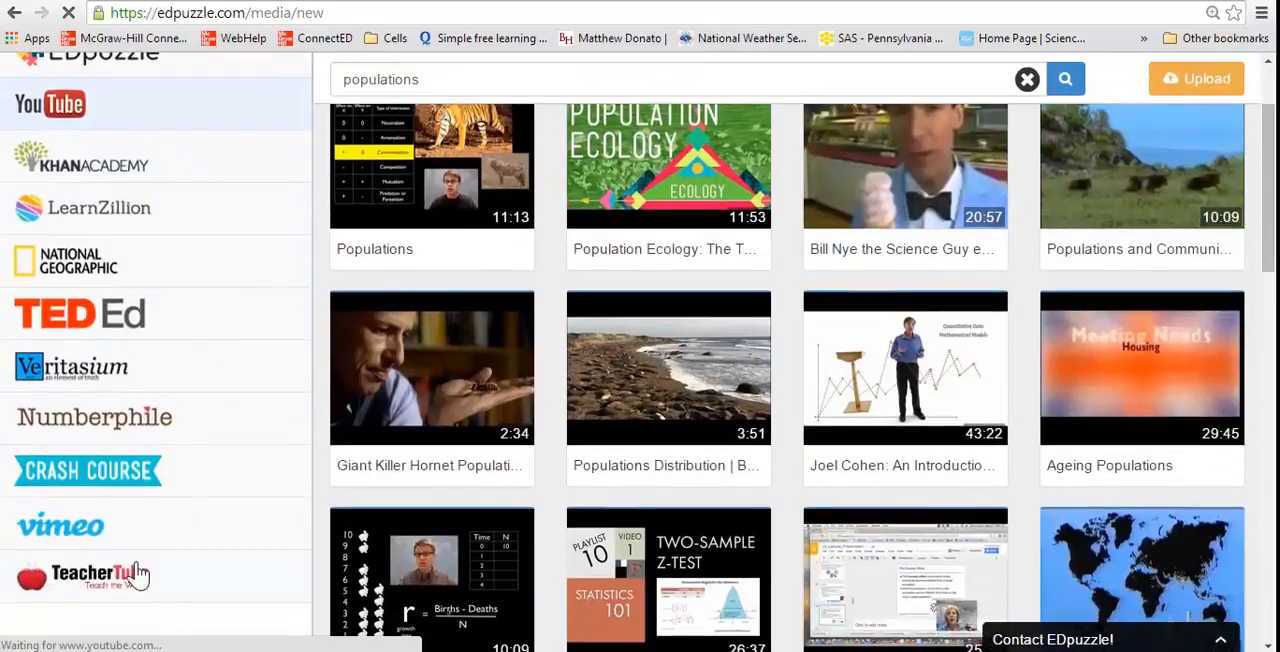
scroll(138, 560, up, 4)
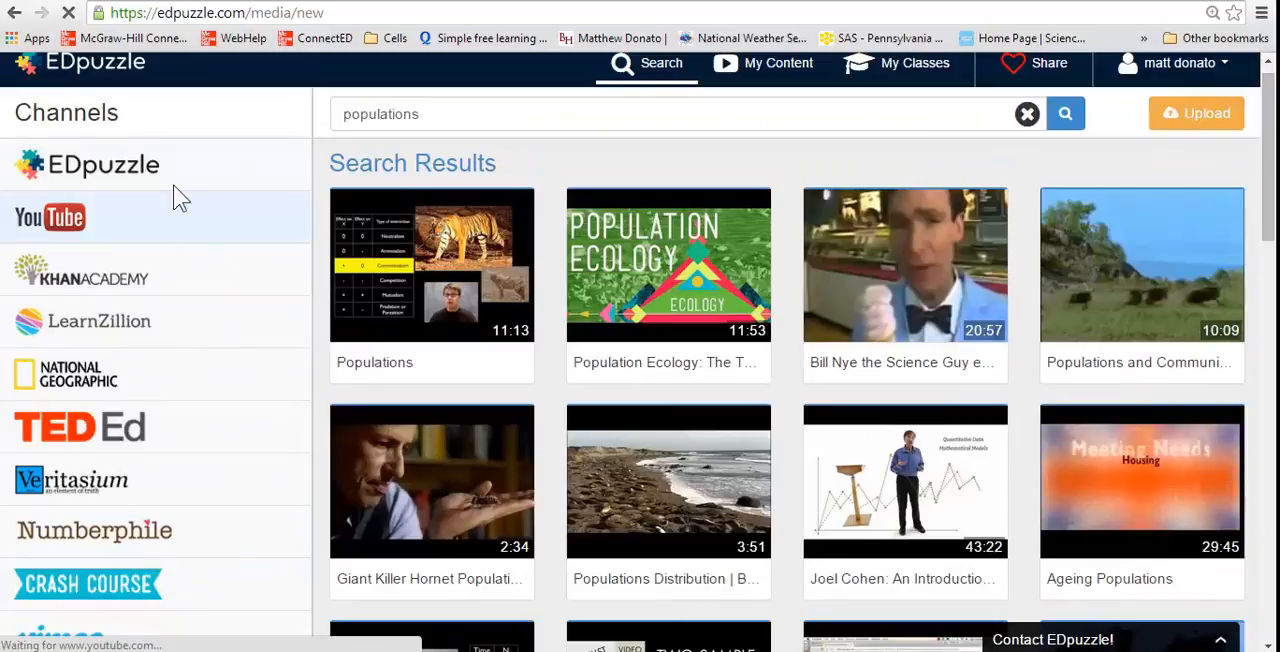
Show the National Geographic results for "populations" and choose to use the 18:51 National Geographic Live! video
click(135, 386)
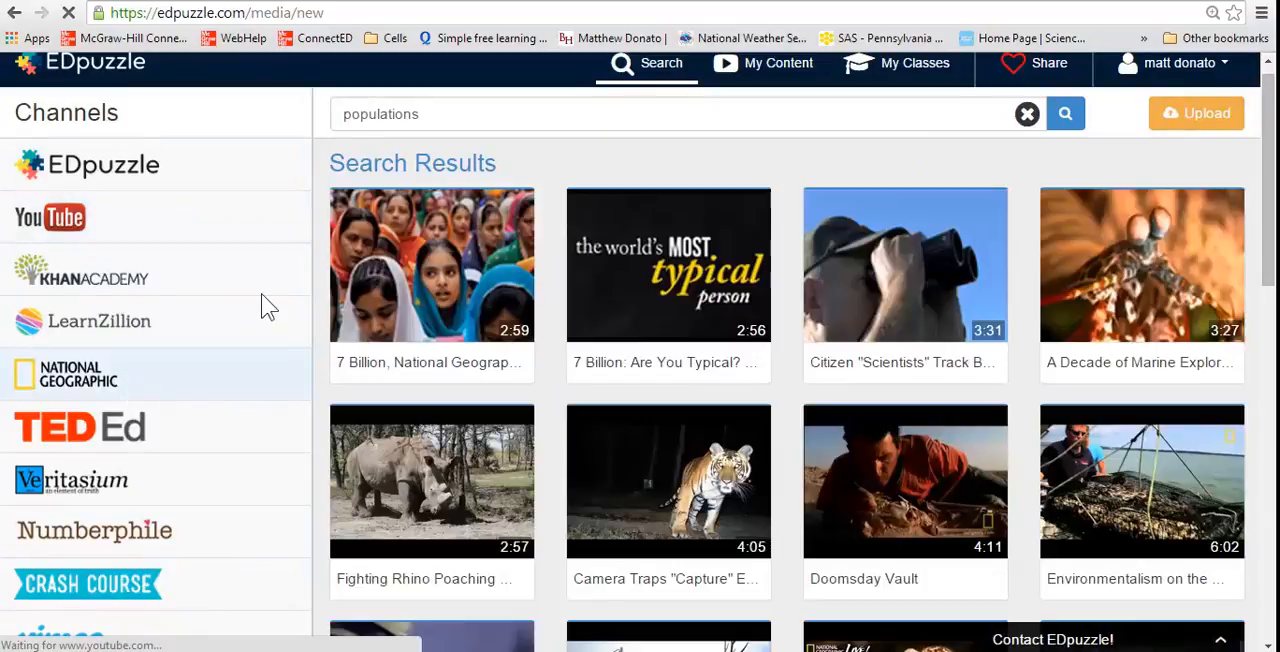
mouse_move(635, 290)
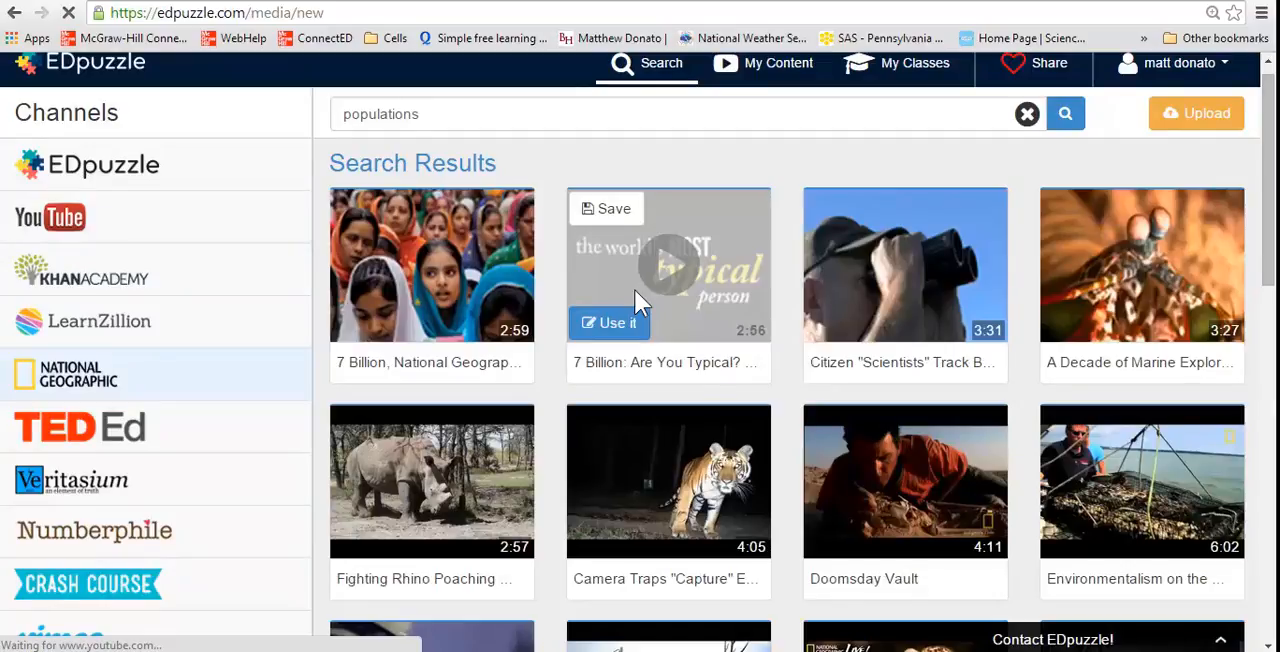
scroll(640, 300, down, 5)
scroll(640, 300, up, 3)
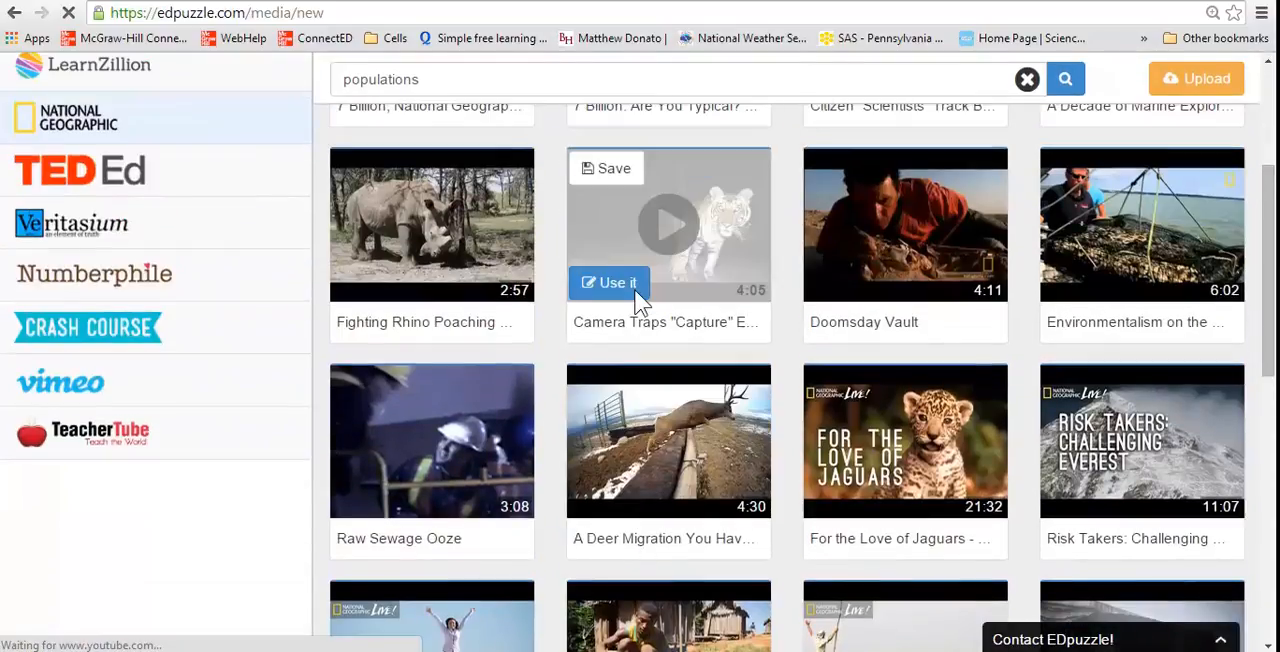
scroll(637, 300, down, 1)
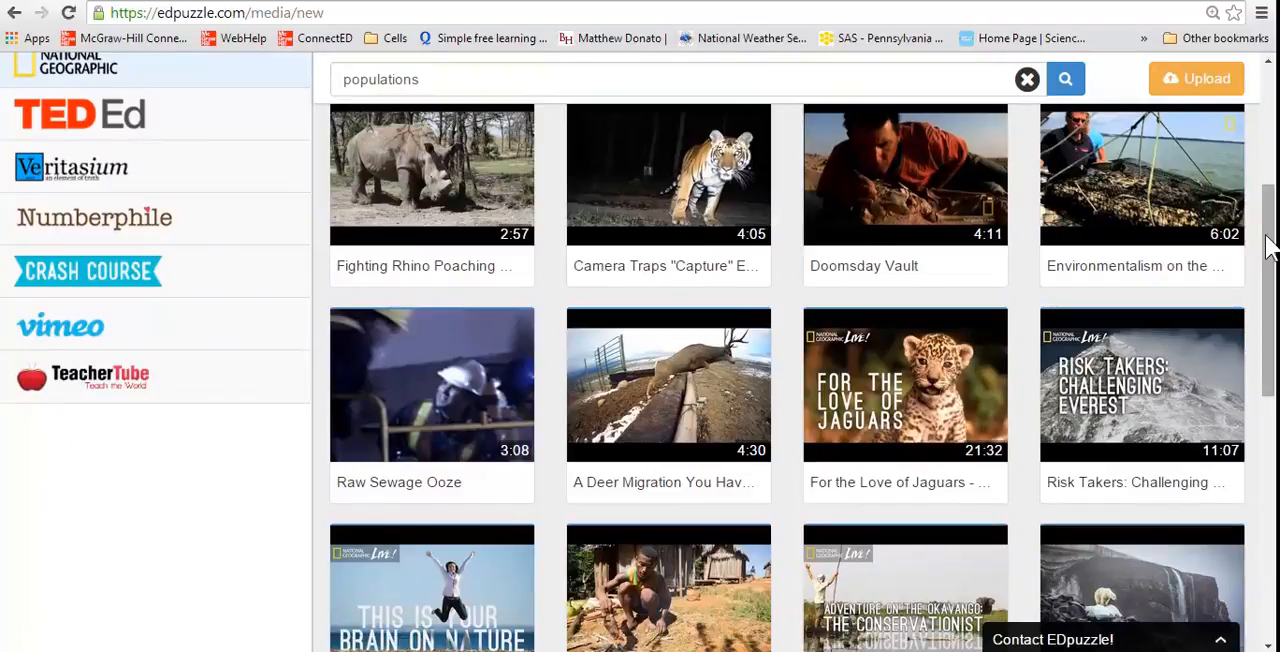
scroll(640, 350, down, 2)
scroll(640, 350, down, 4)
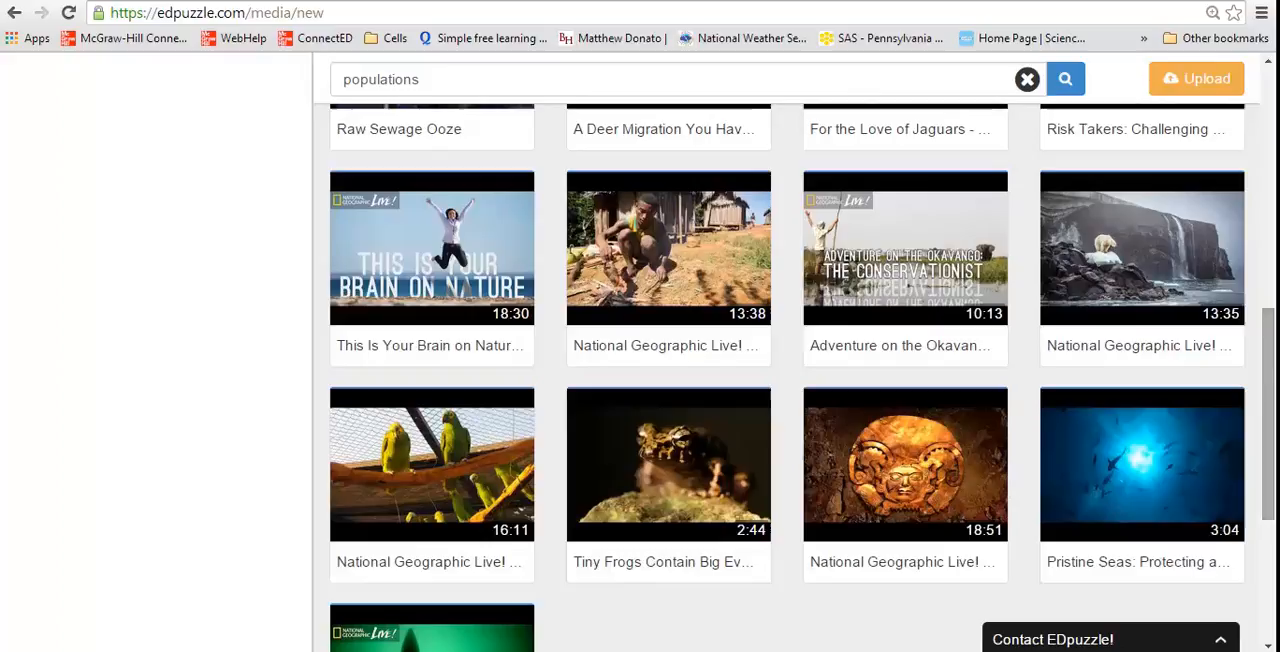
mouse_move(966, 466)
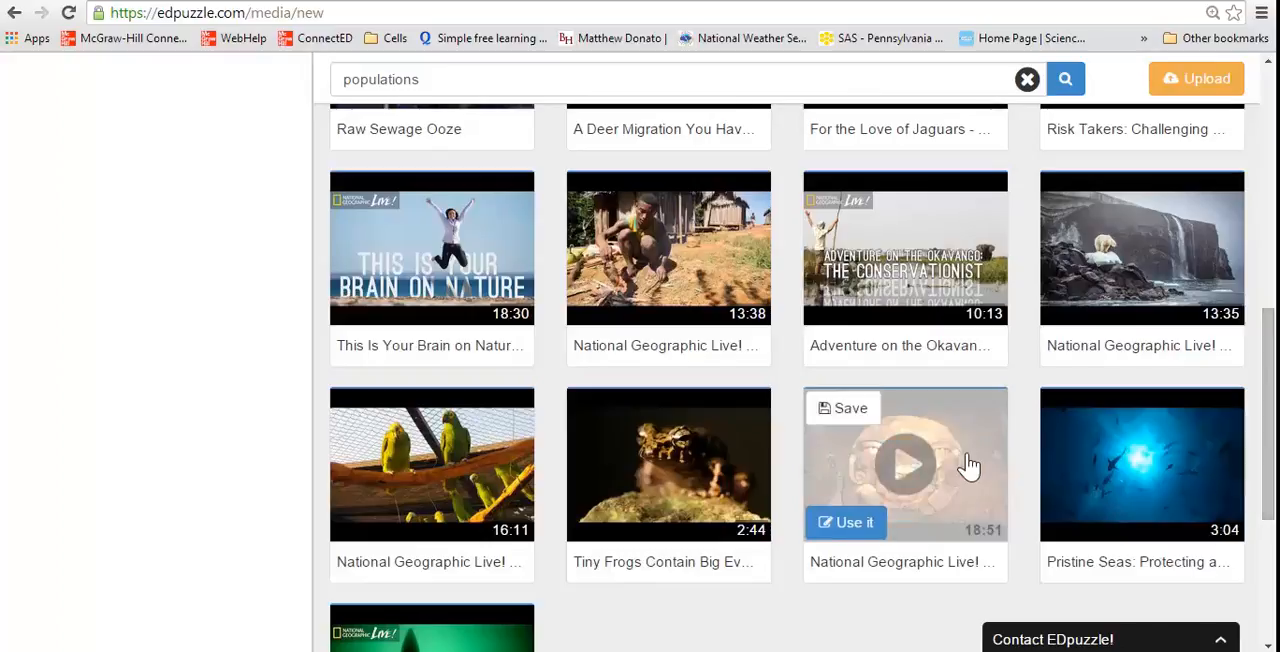
click(852, 522)
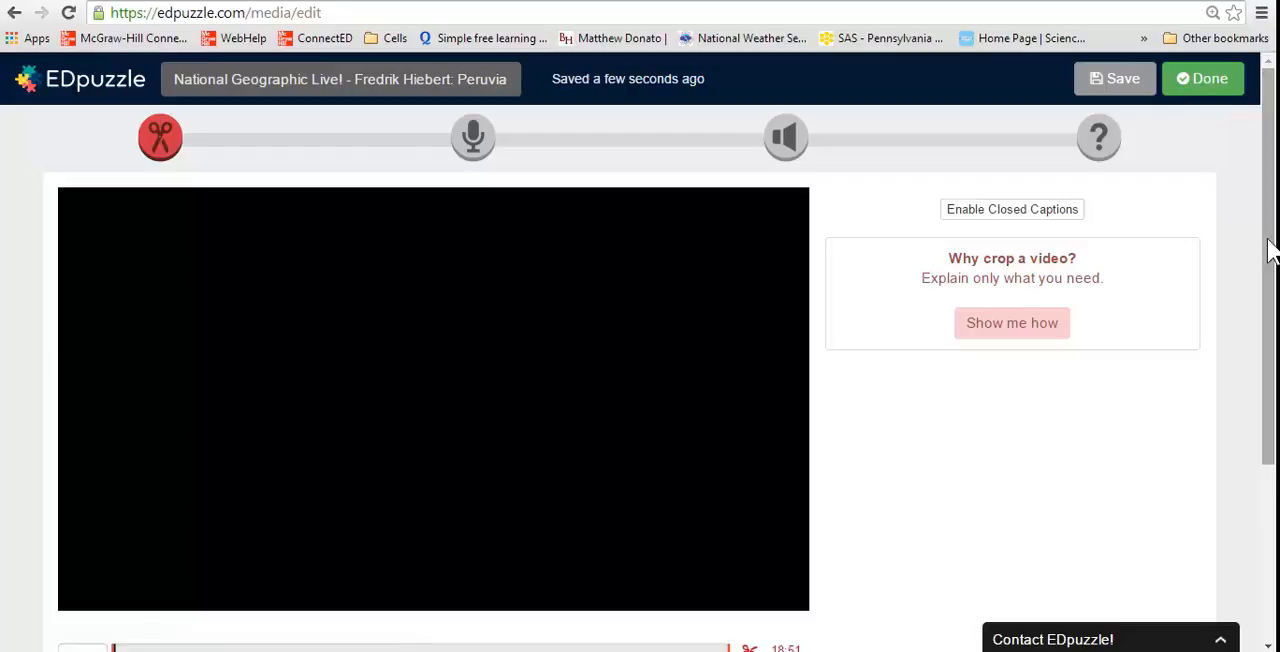
Preview the opening of the chosen video in the crop editor and pause it at about 0:13
scroll(1270, 250, down, 1)
scroll(1268, 300, up, 1)
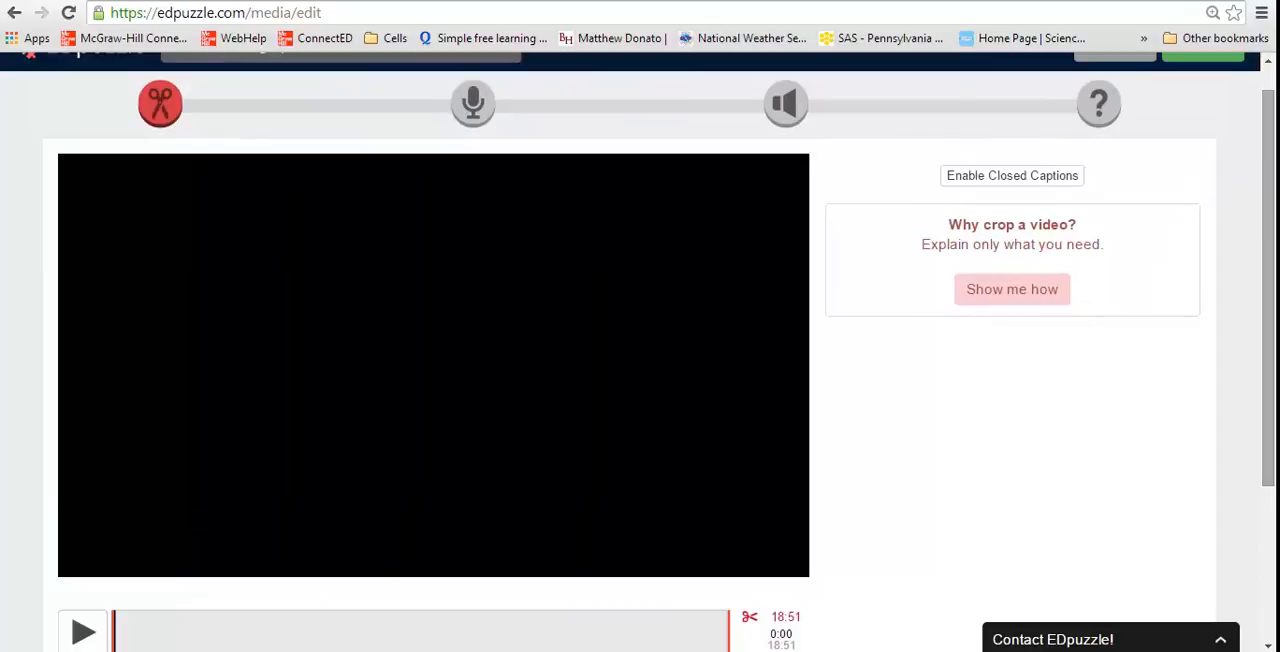
scroll(1268, 286, up, 1)
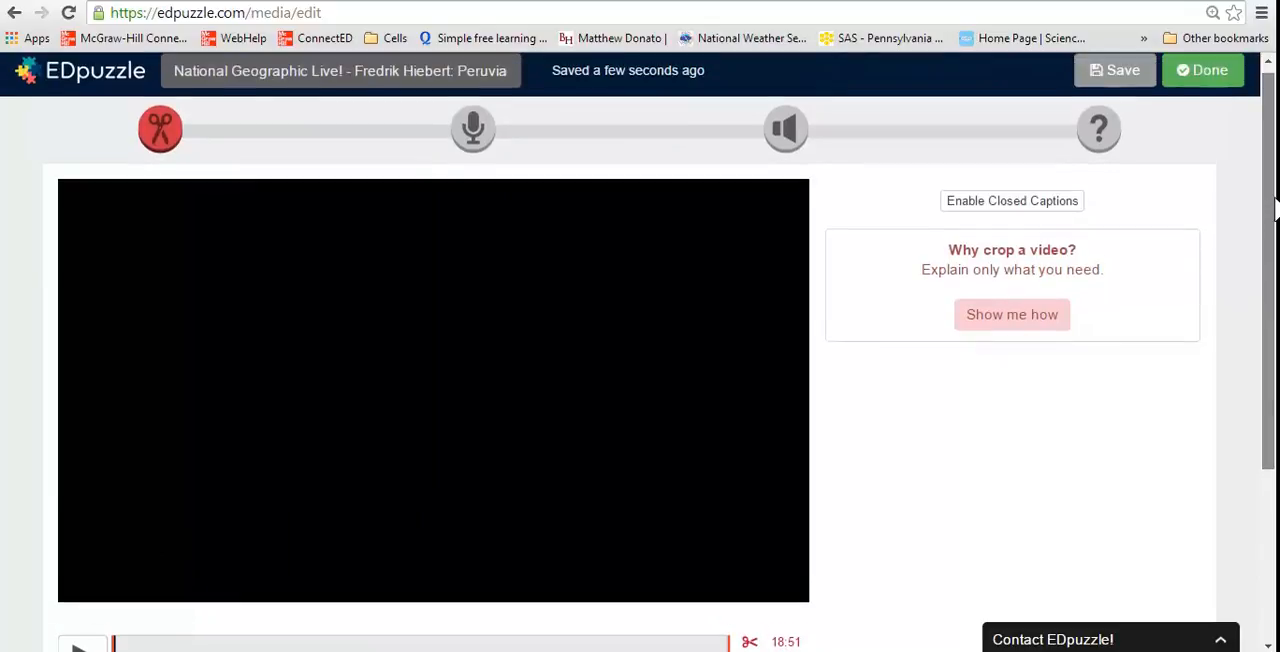
scroll(1276, 270, down, 1)
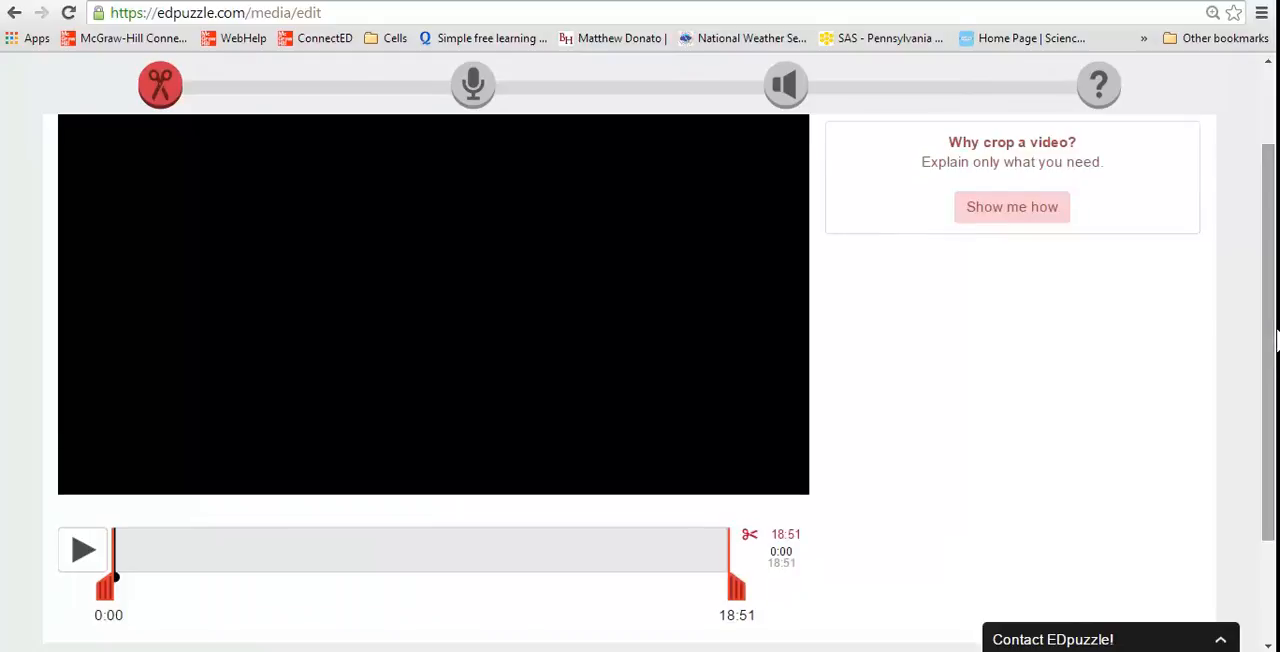
click(84, 549)
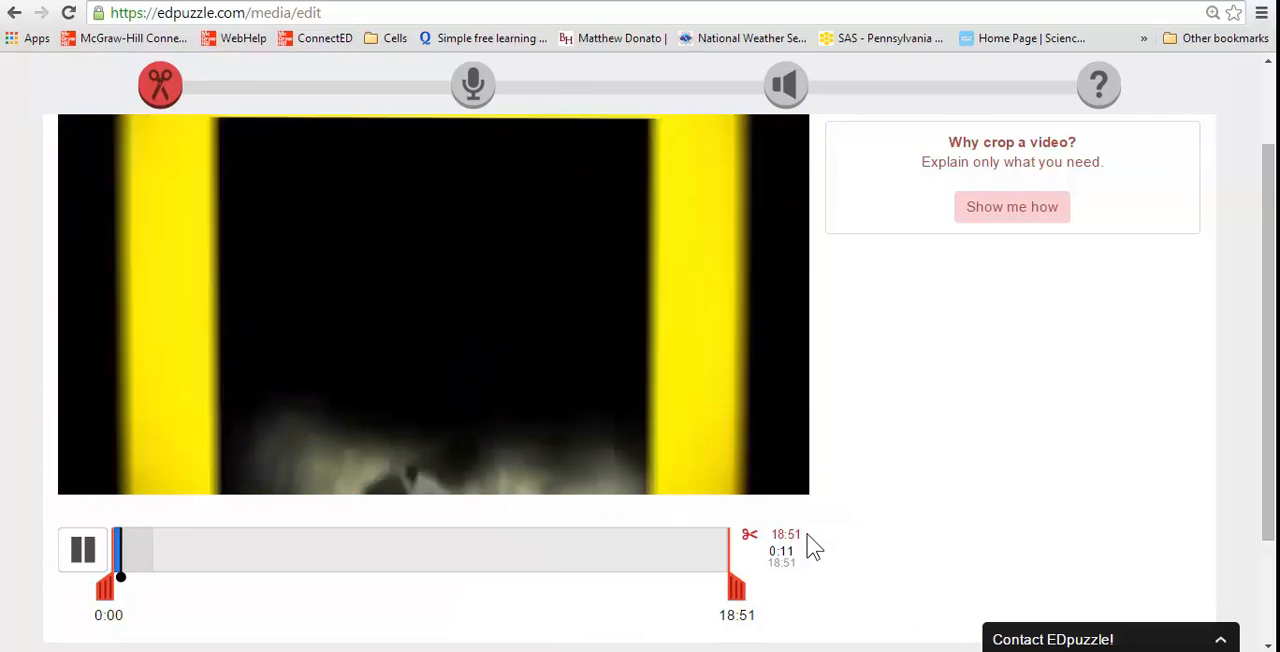
click(85, 562)
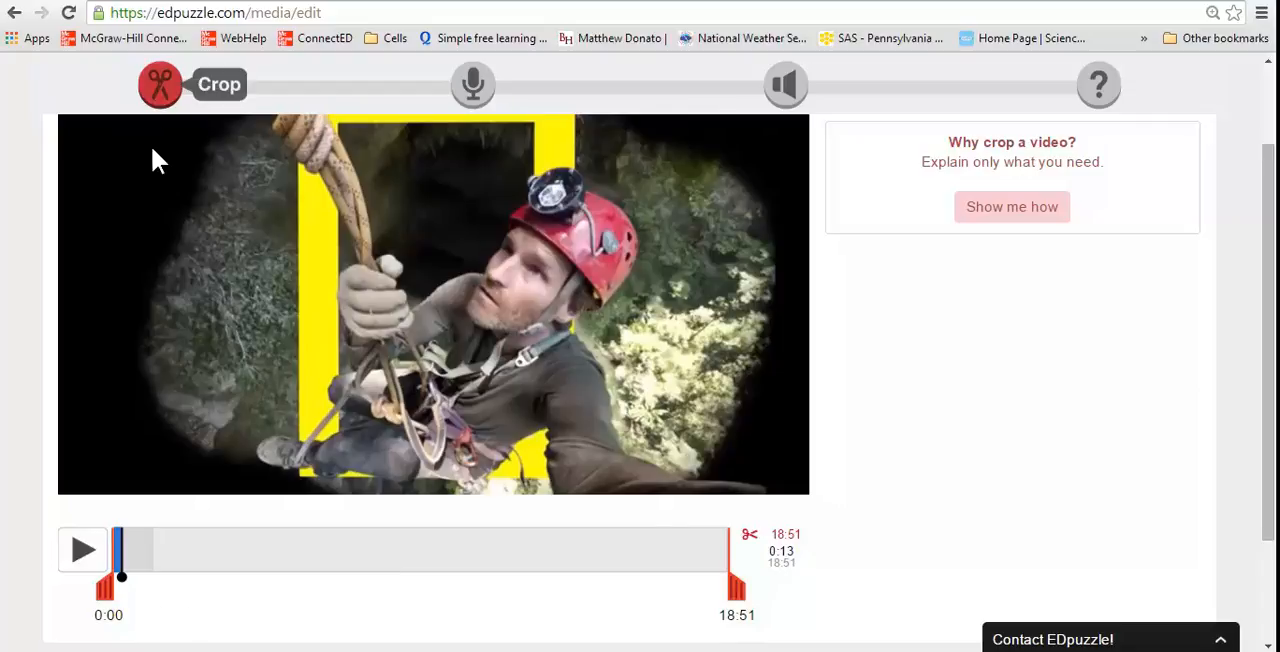
Crop the video to the segment from 06:01 to 08:04 and play the first few seconds of it
drag(103, 592, 301, 597)
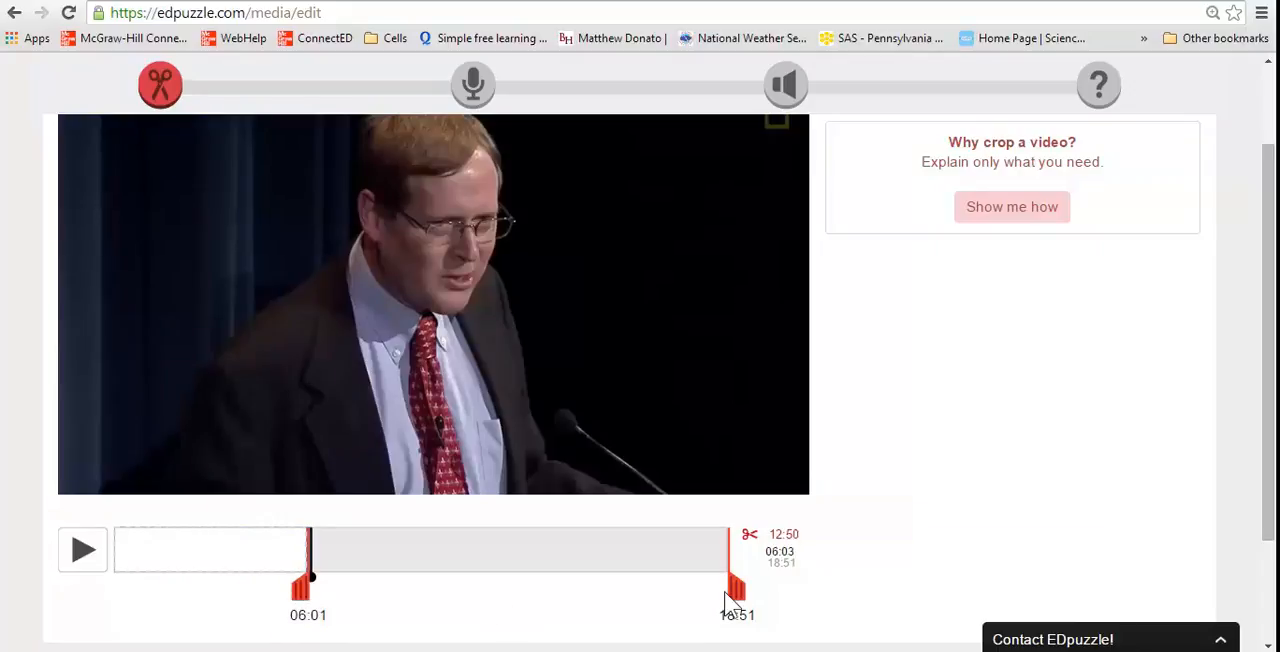
drag(744, 589, 413, 598)
drag(409, 597, 392, 595)
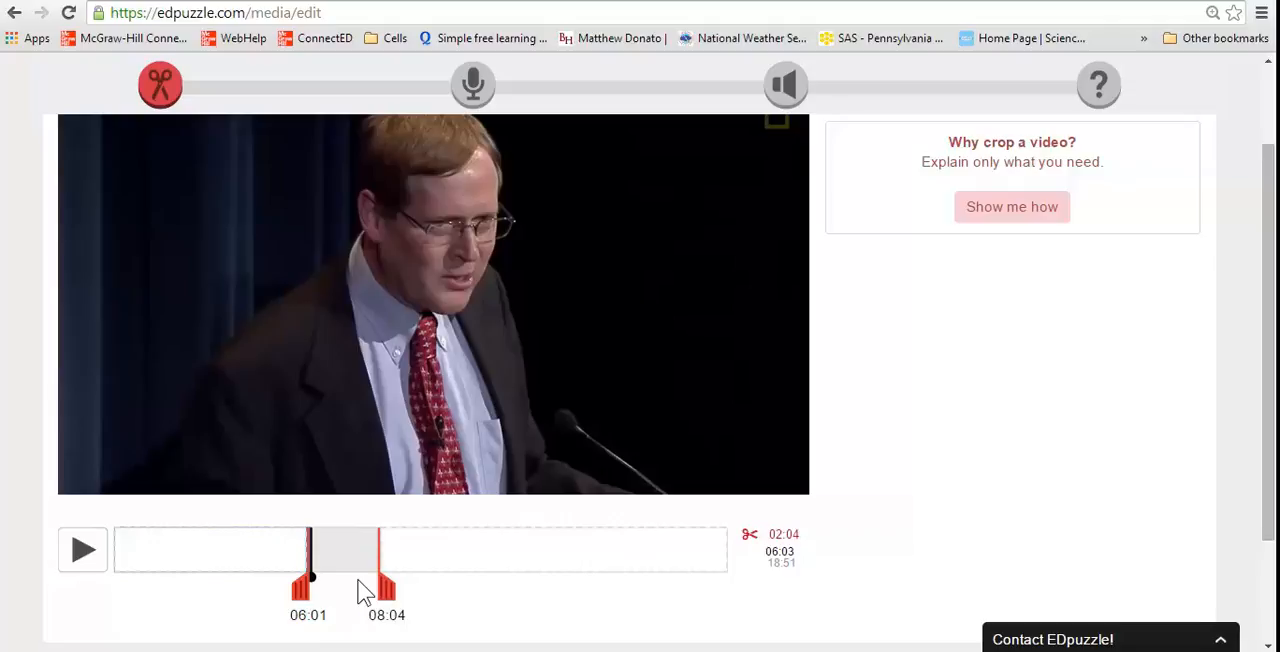
click(80, 551)
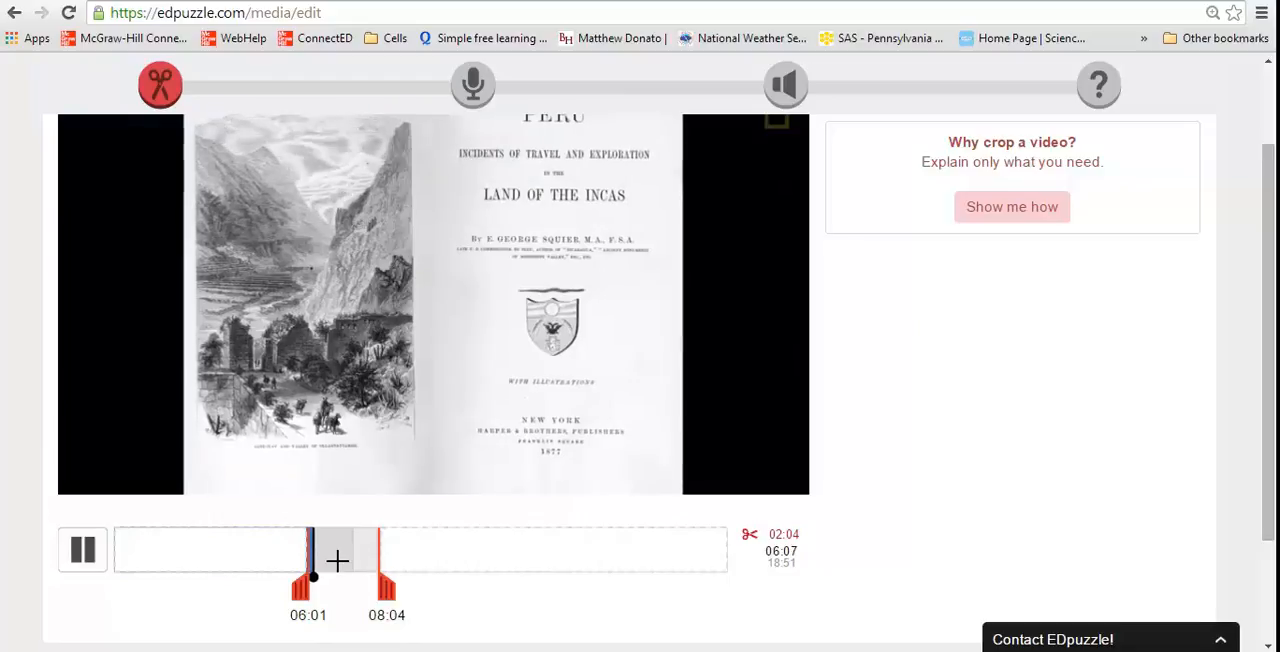
click(92, 564)
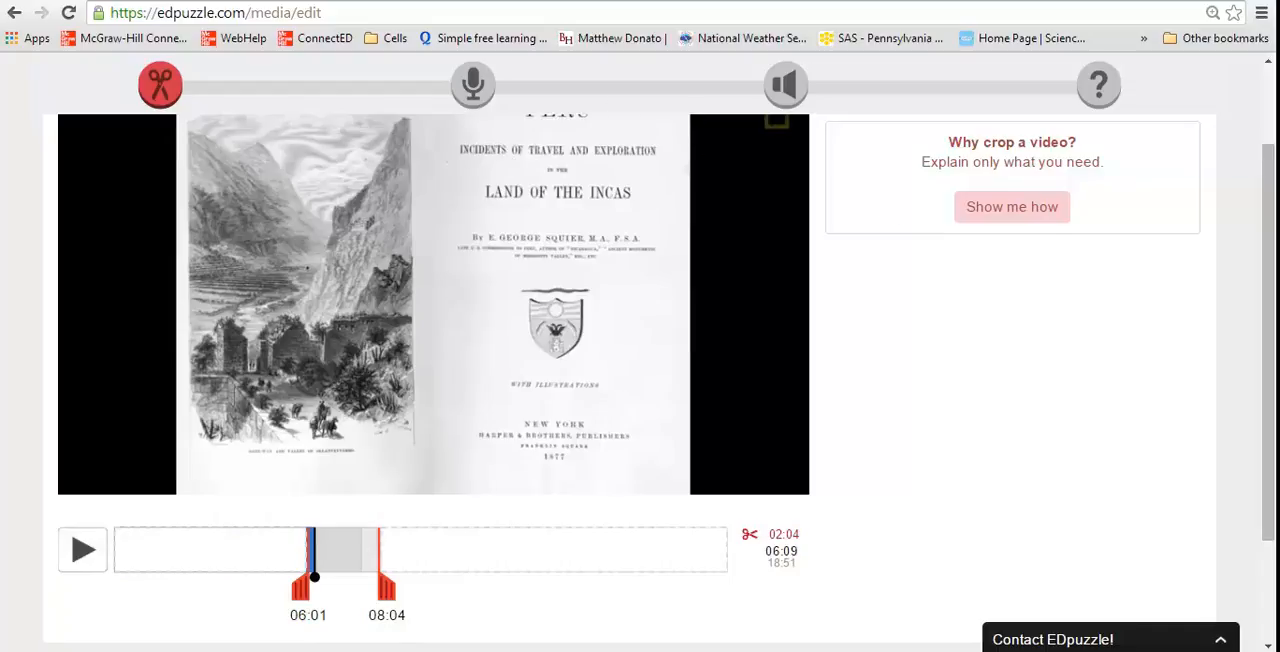
Switch from cropping to adding quizzes, then open the quiz instructions and dismiss them
scroll(1274, 297, up, 1)
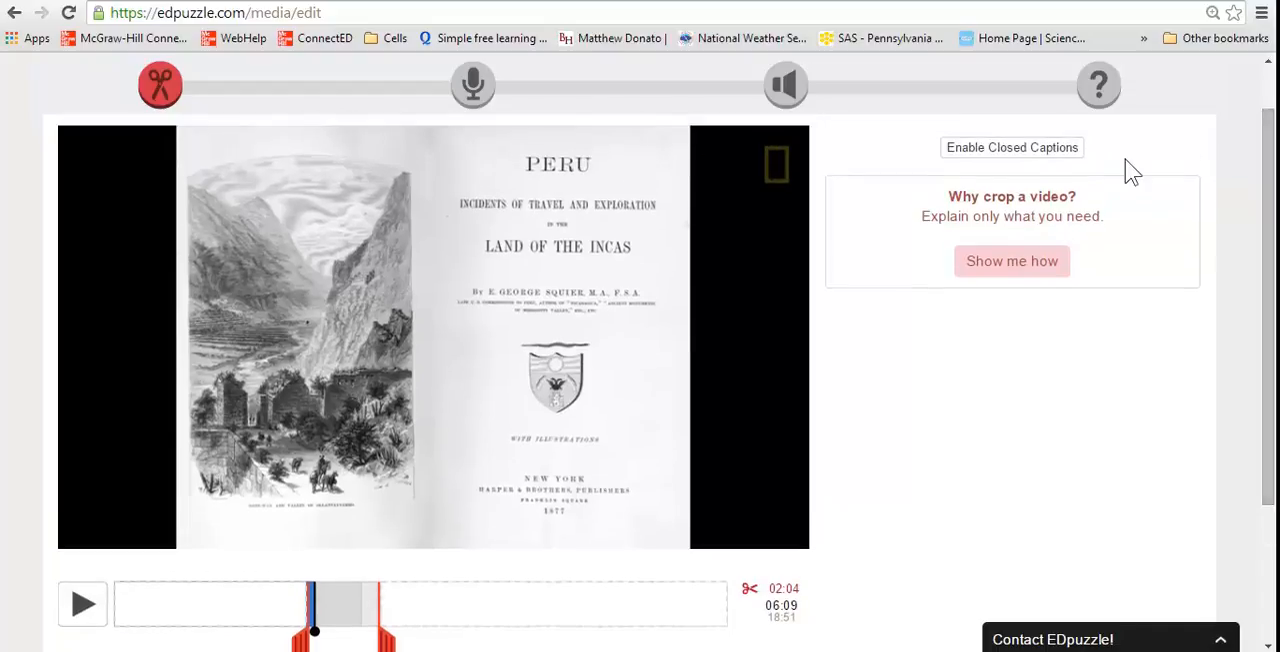
click(1100, 86)
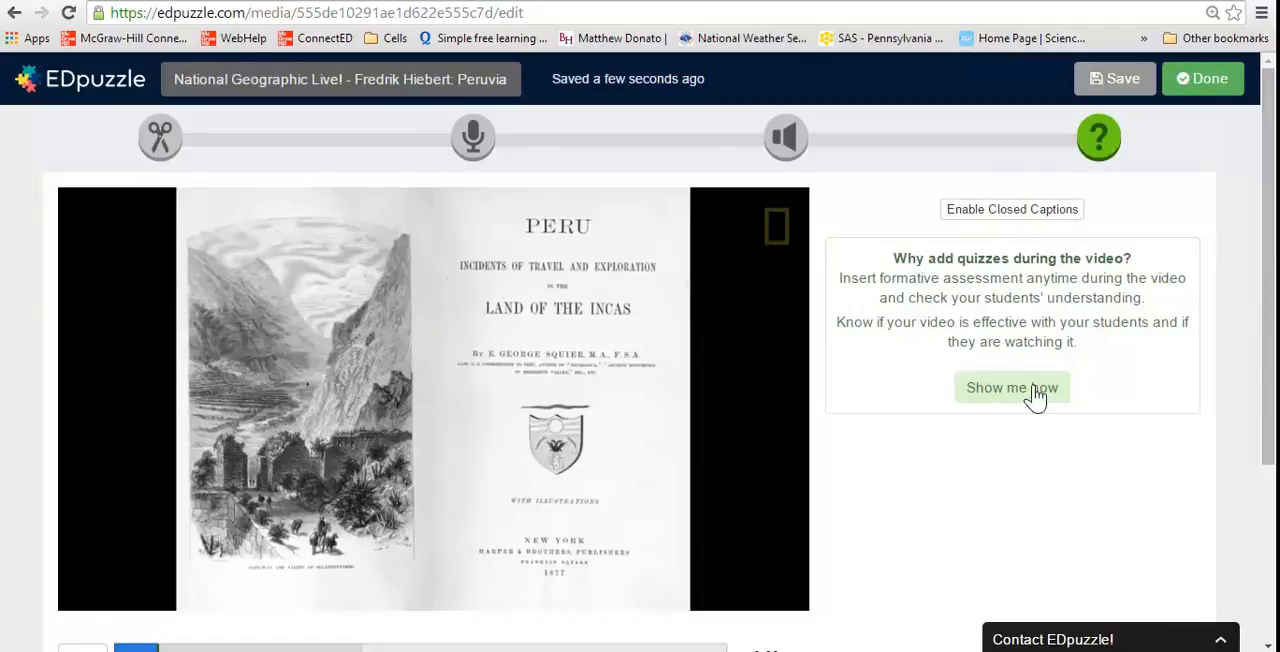
click(1020, 390)
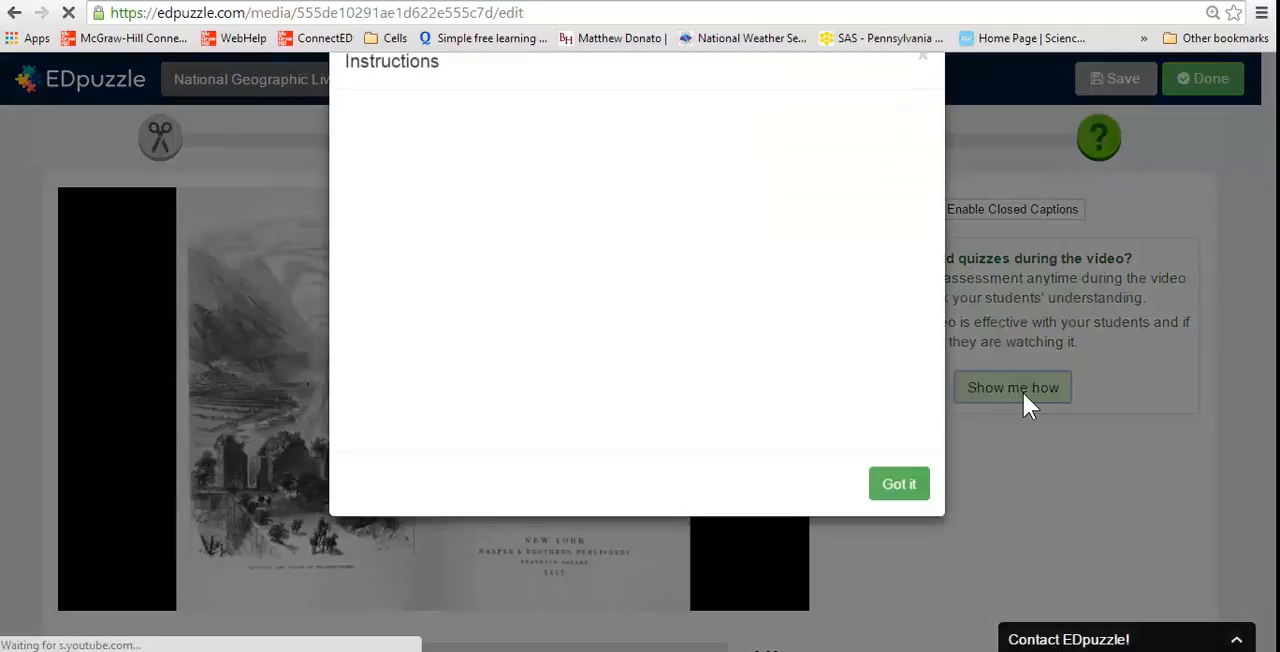
click(899, 537)
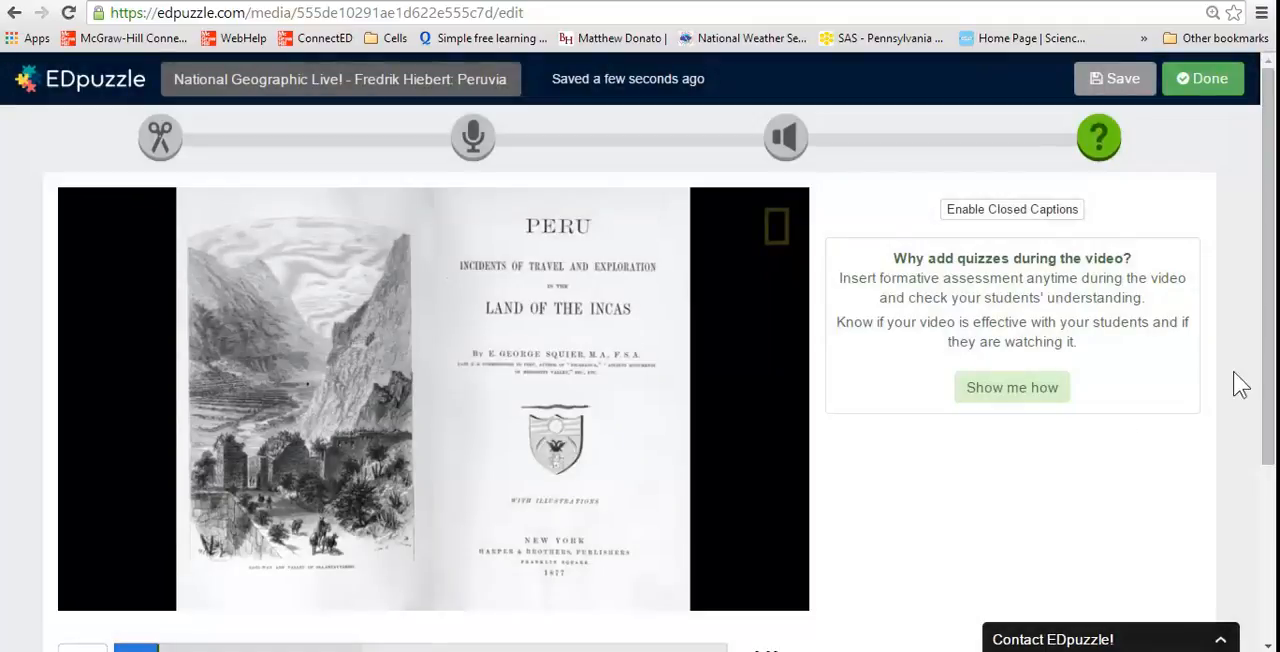
Move the question marker to 0:03 on the video timeline and open a new question there
drag(1272, 385, 1272, 495)
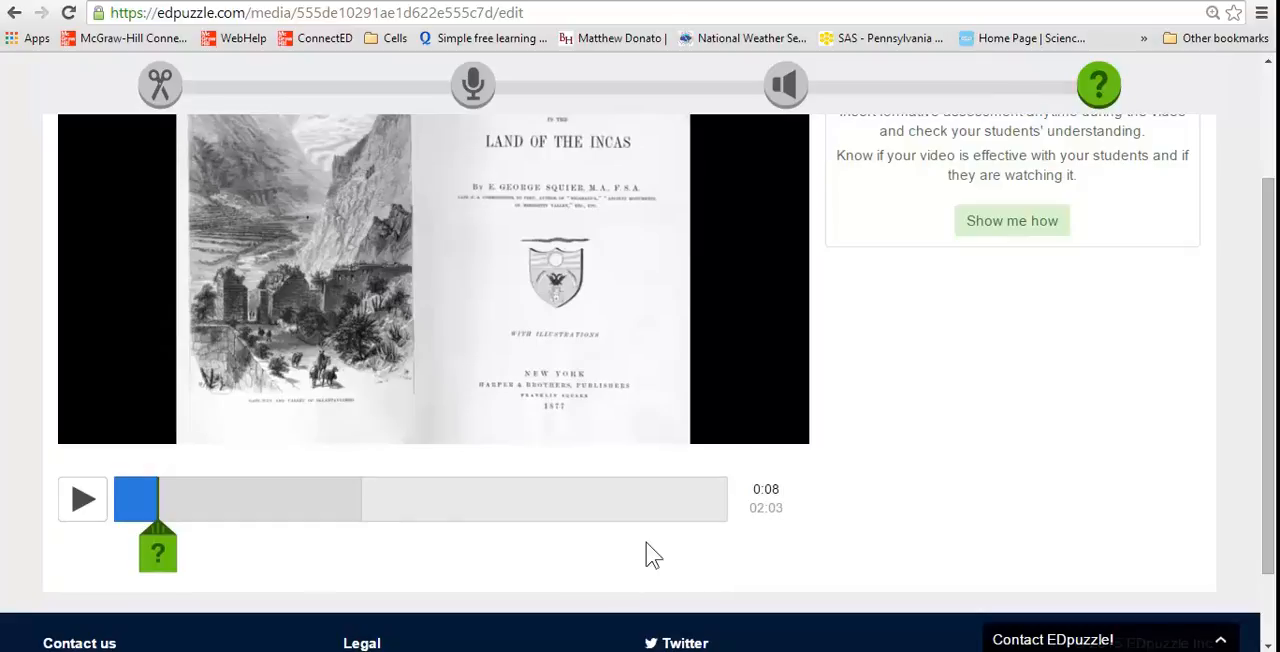
click(150, 556)
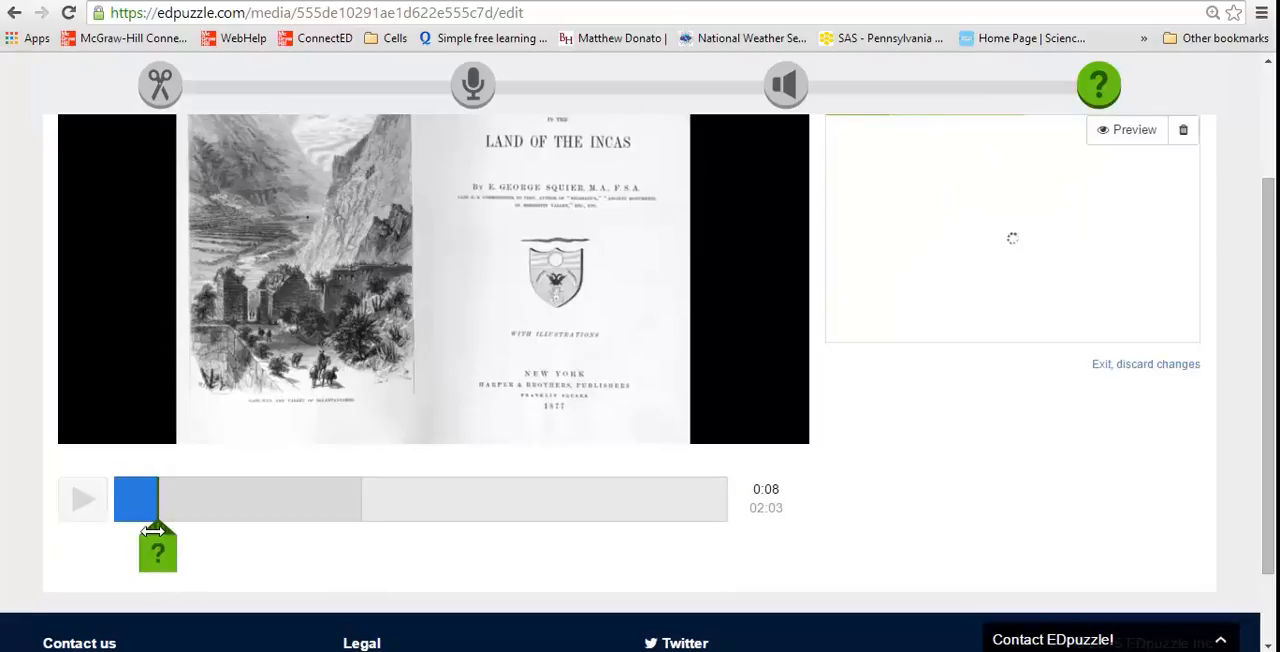
mouse_move(150, 530)
mouse_down()
mouse_move(123, 514)
mouse_move(186, 508)
mouse_move(130, 508)
mouse_up()
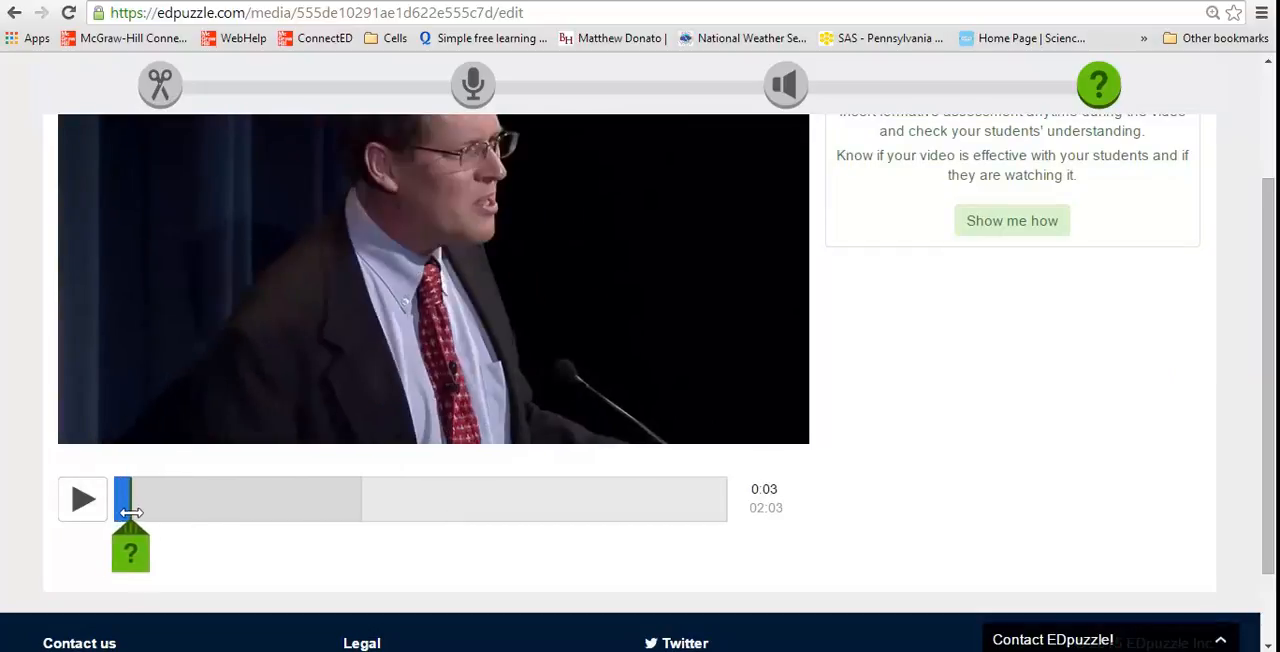
click(143, 565)
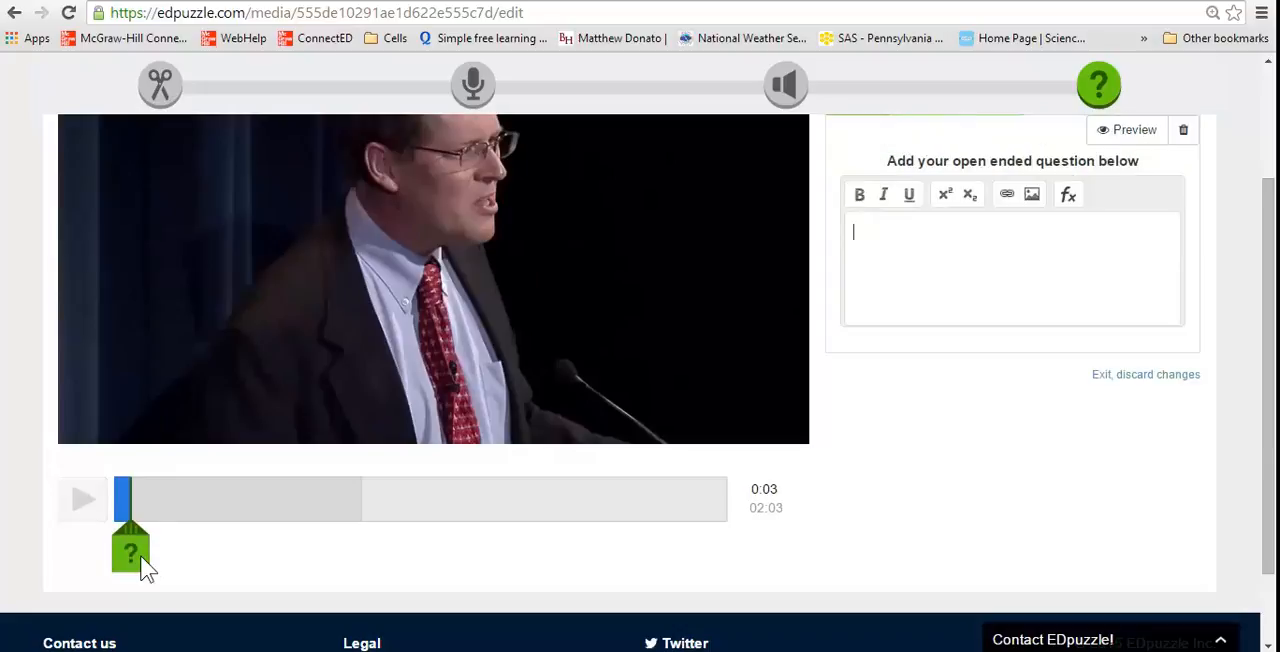
drag(1266, 300, 1268, 214)
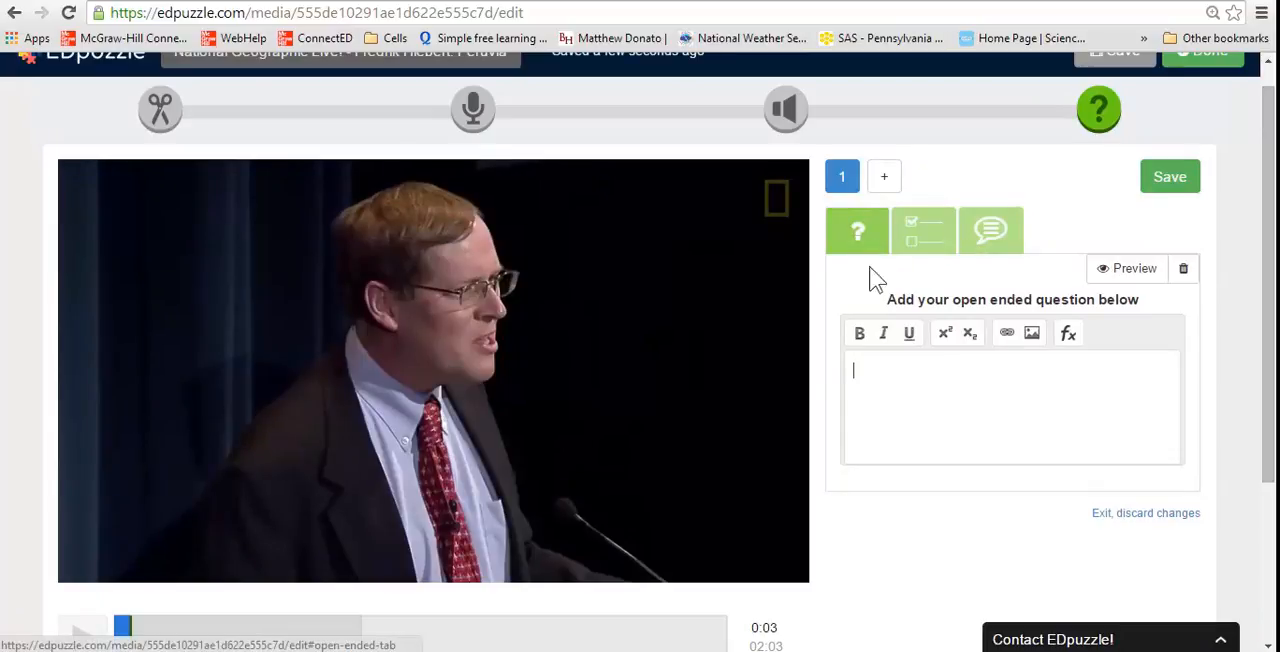
Look at the multiple choice and comment forms, then return to the open ended question form
click(915, 238)
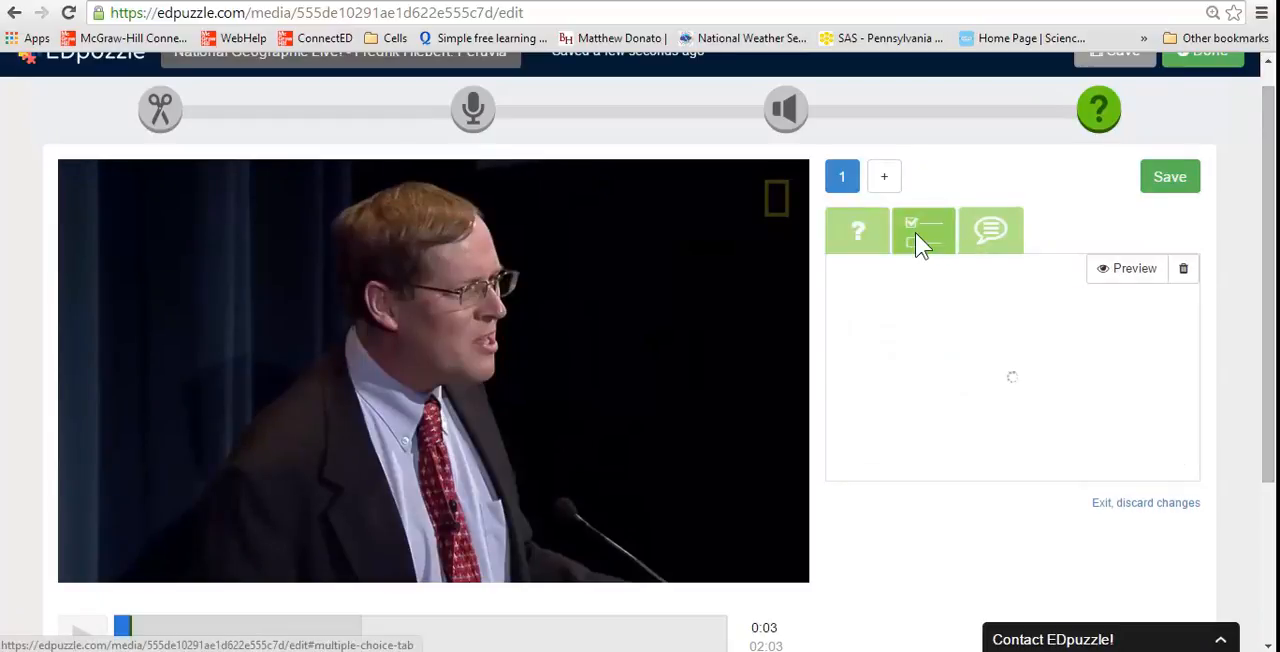
click(976, 238)
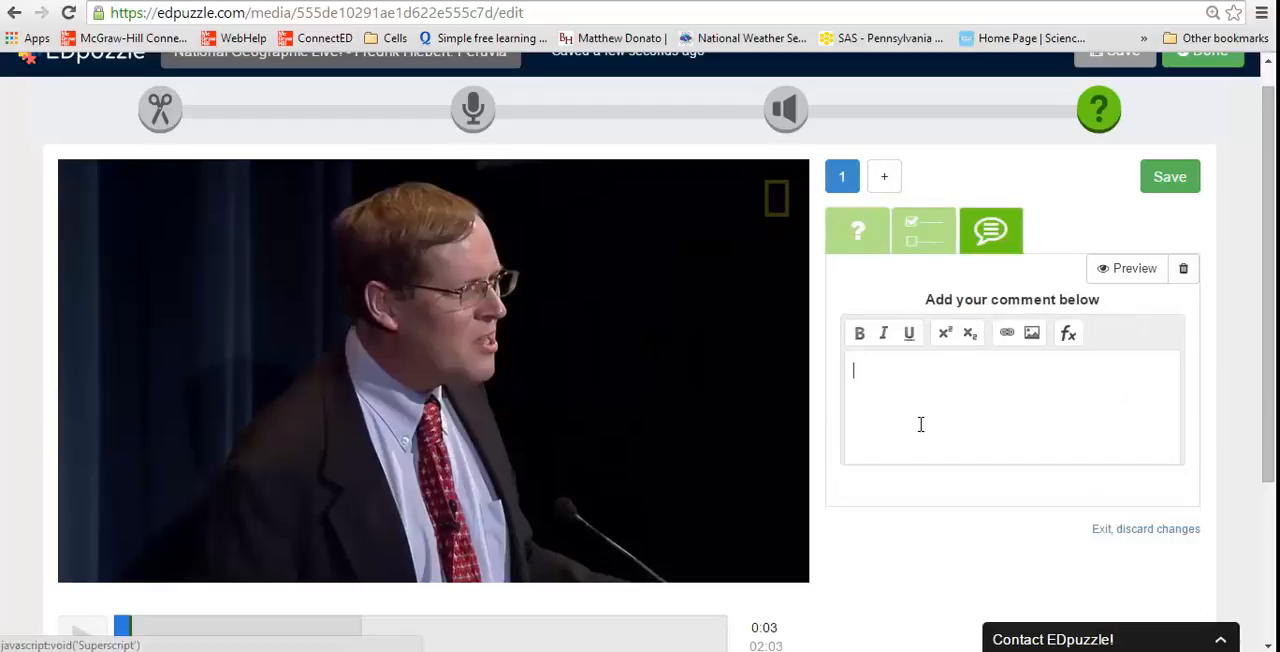
click(853, 228)
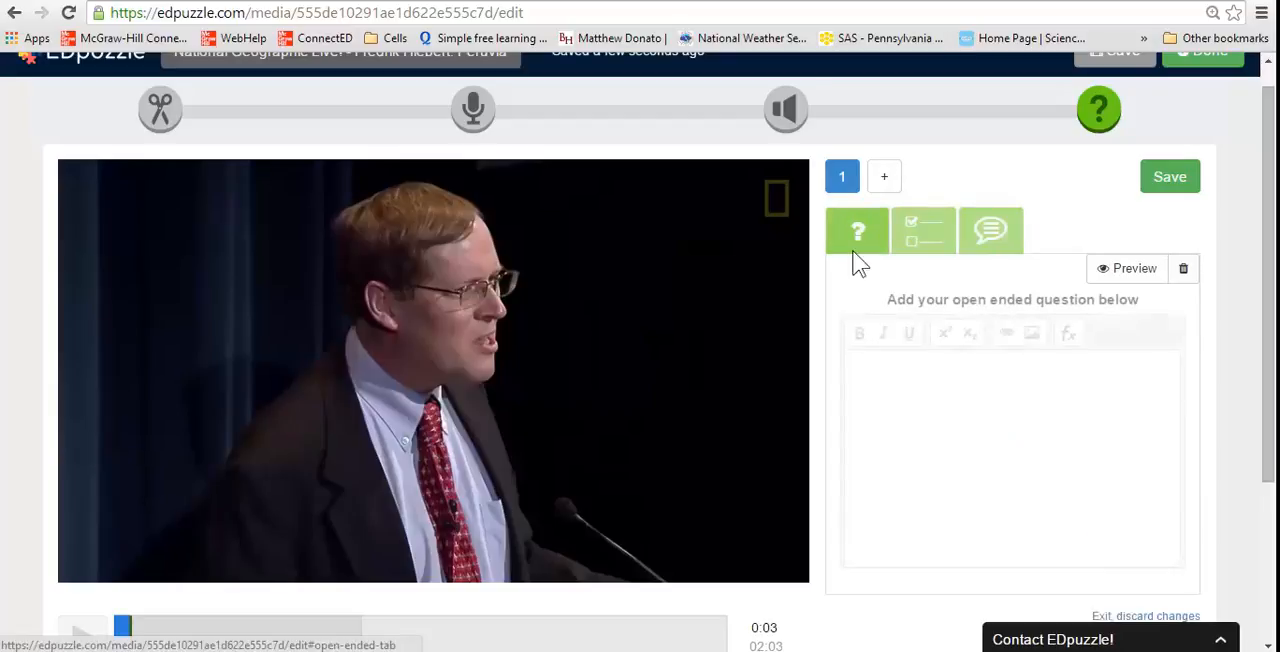
Write the open ended question "What the heck is this guy talking about?" and save it
text(Whast)
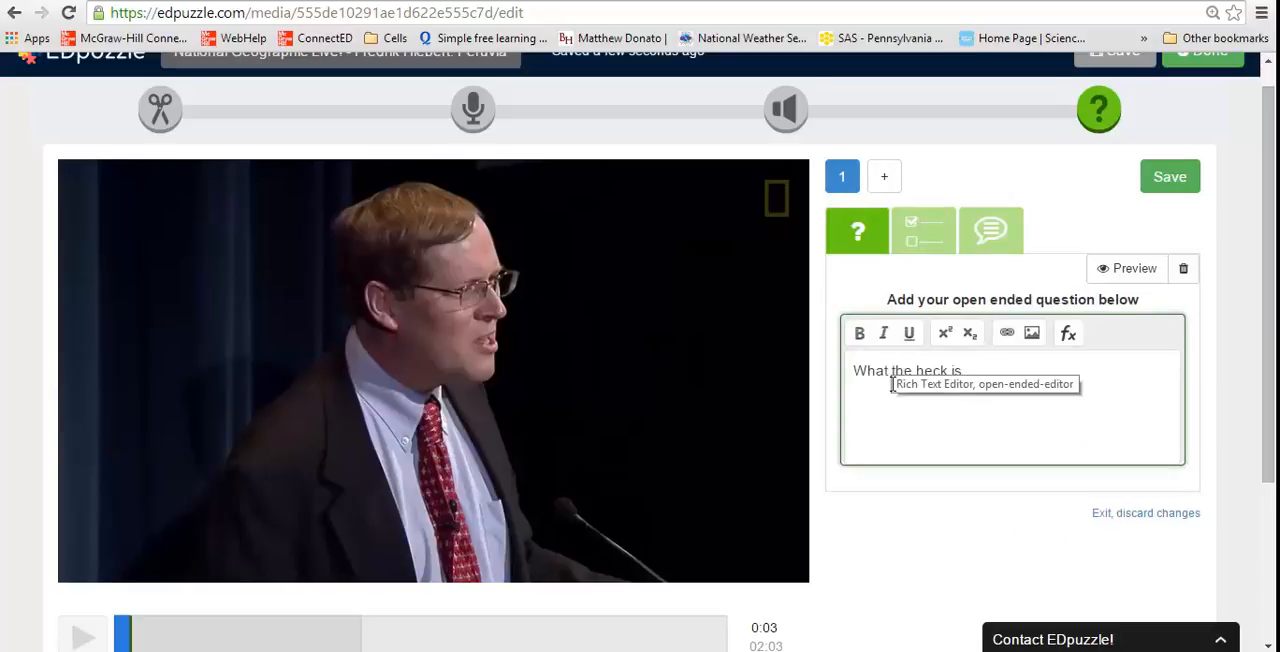
text(this guy talking about?)
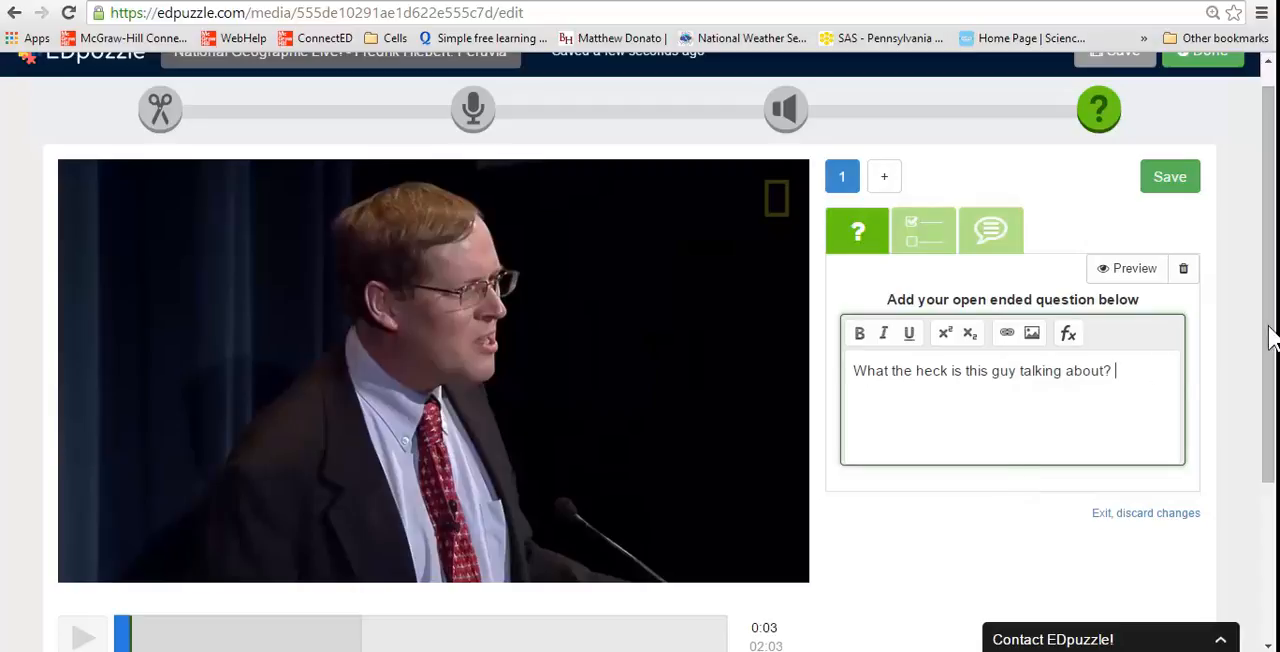
mouse_move(1266, 337)
mouse_down()
mouse_move(1270, 376)
mouse_move(1268, 329)
mouse_move(1272, 354)
mouse_up()
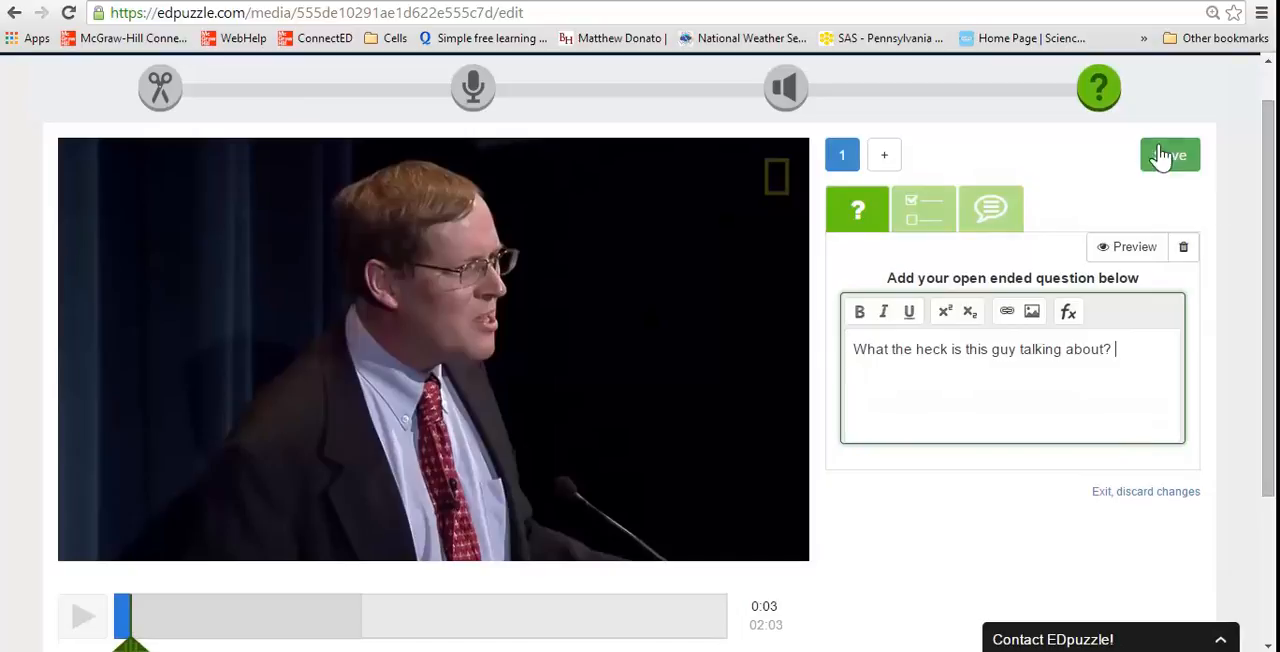
click(1181, 171)
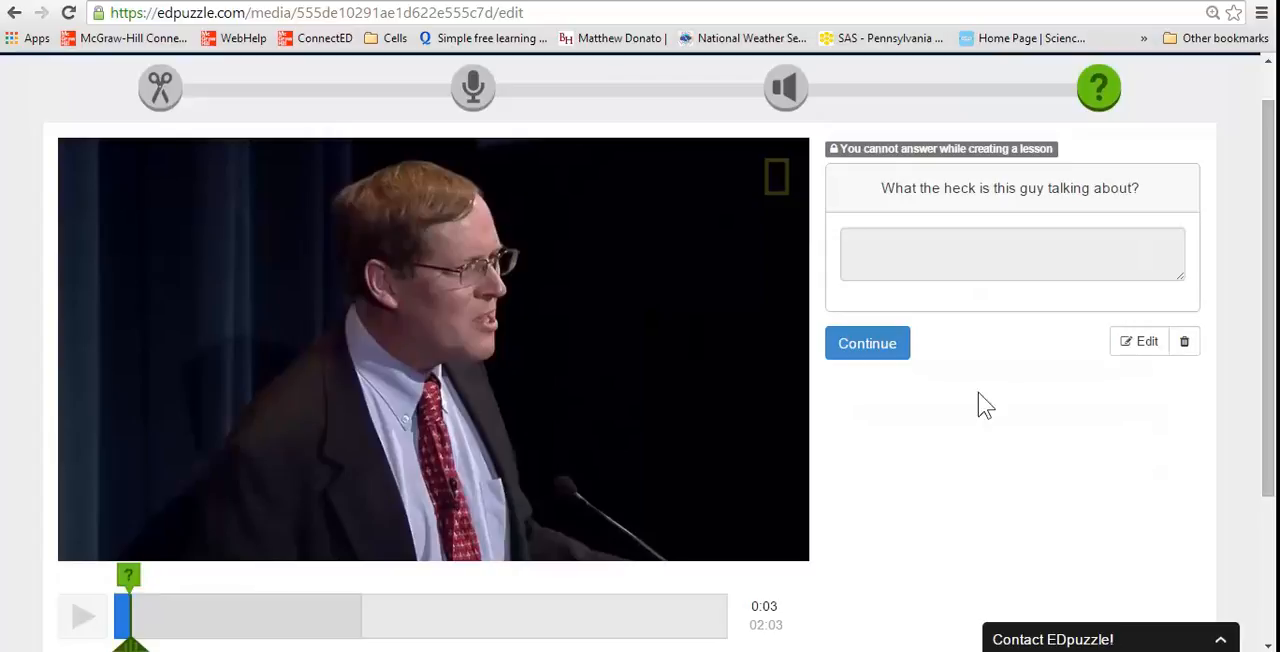
Advance the video to 01:03, pause it, and open a new question at that point
drag(1270, 310, 1270, 368)
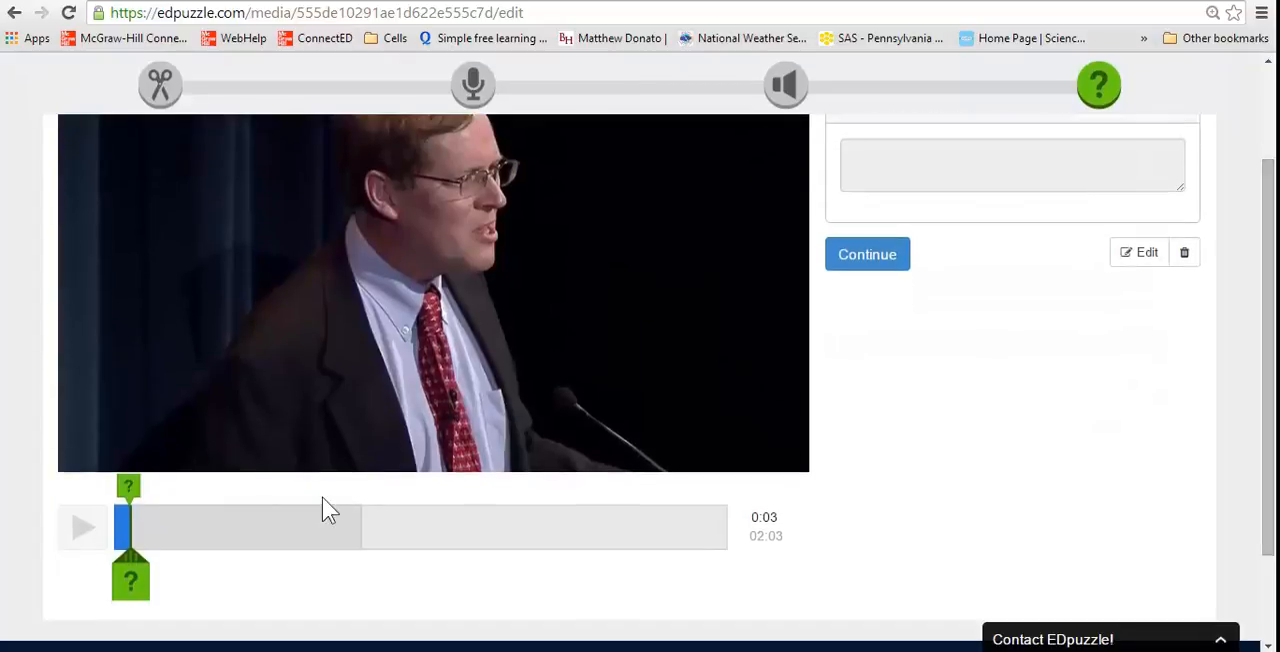
drag(131, 536, 423, 535)
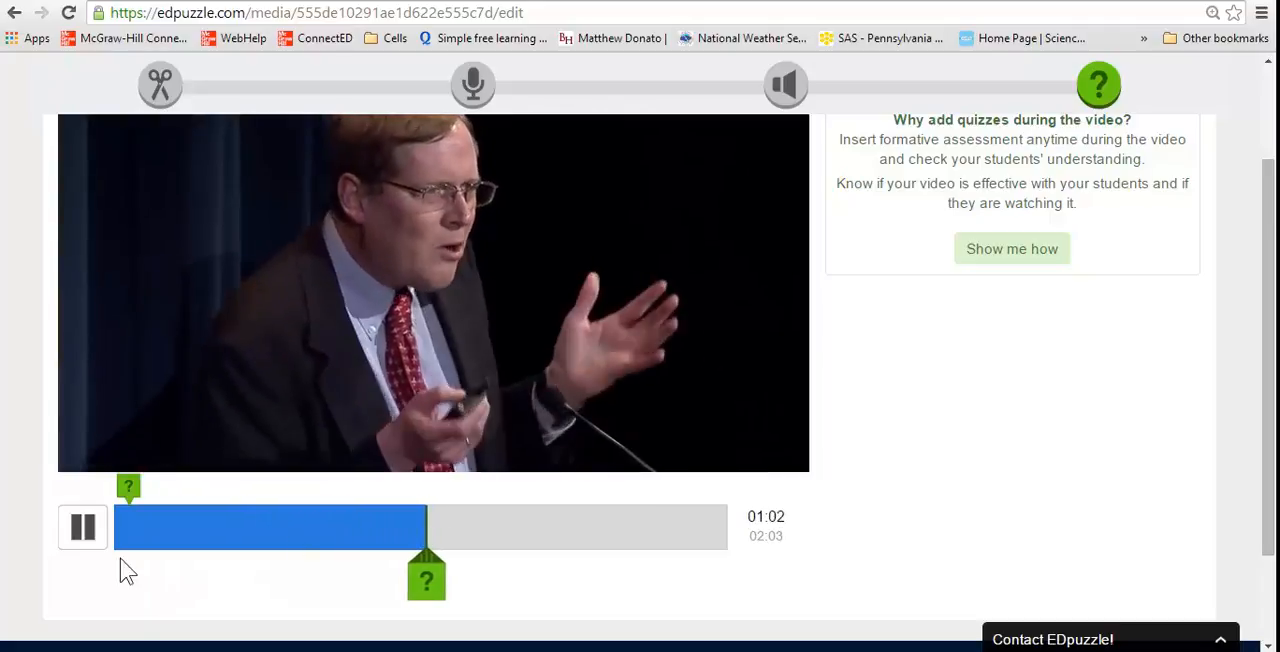
click(86, 551)
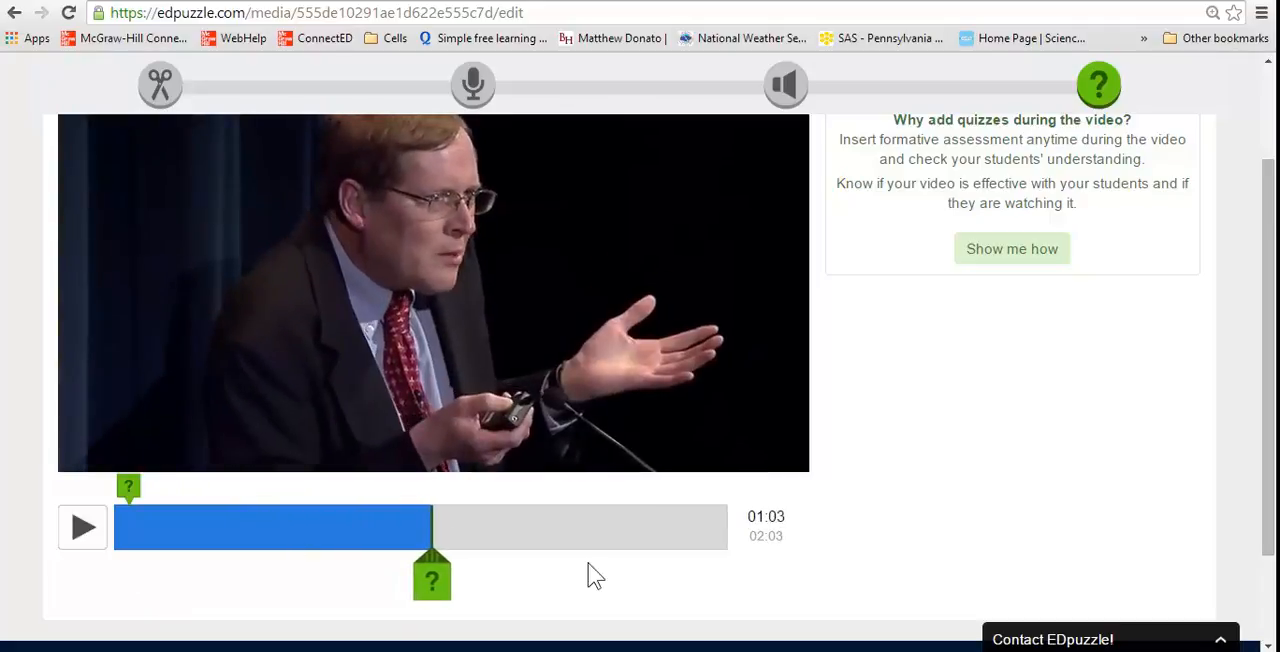
click(432, 581)
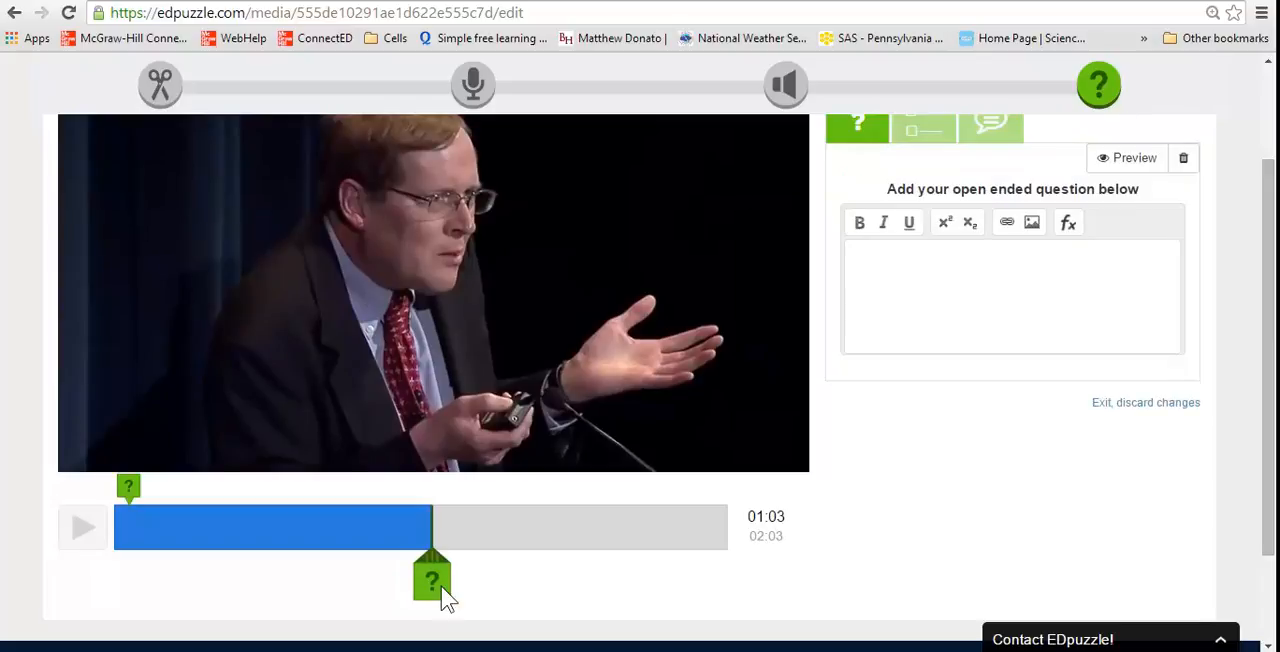
Make the new question multiple choice and begin its text with "Do you agree with the"
drag(1272, 468, 1269, 423)
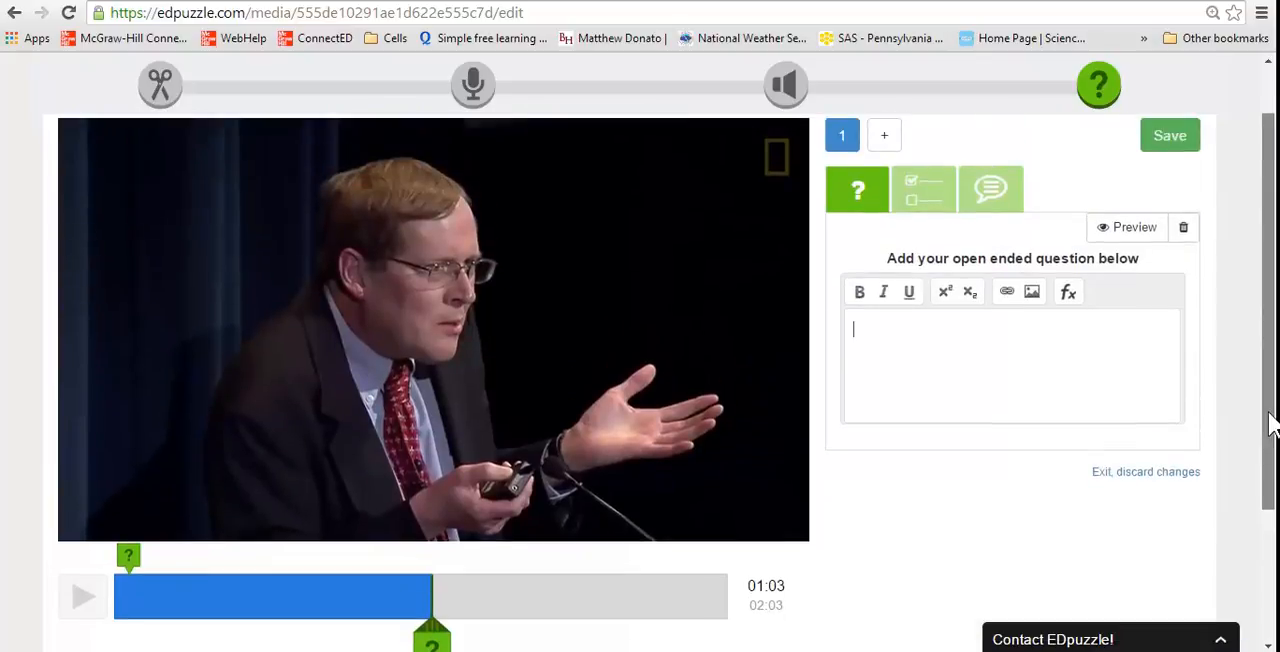
click(932, 212)
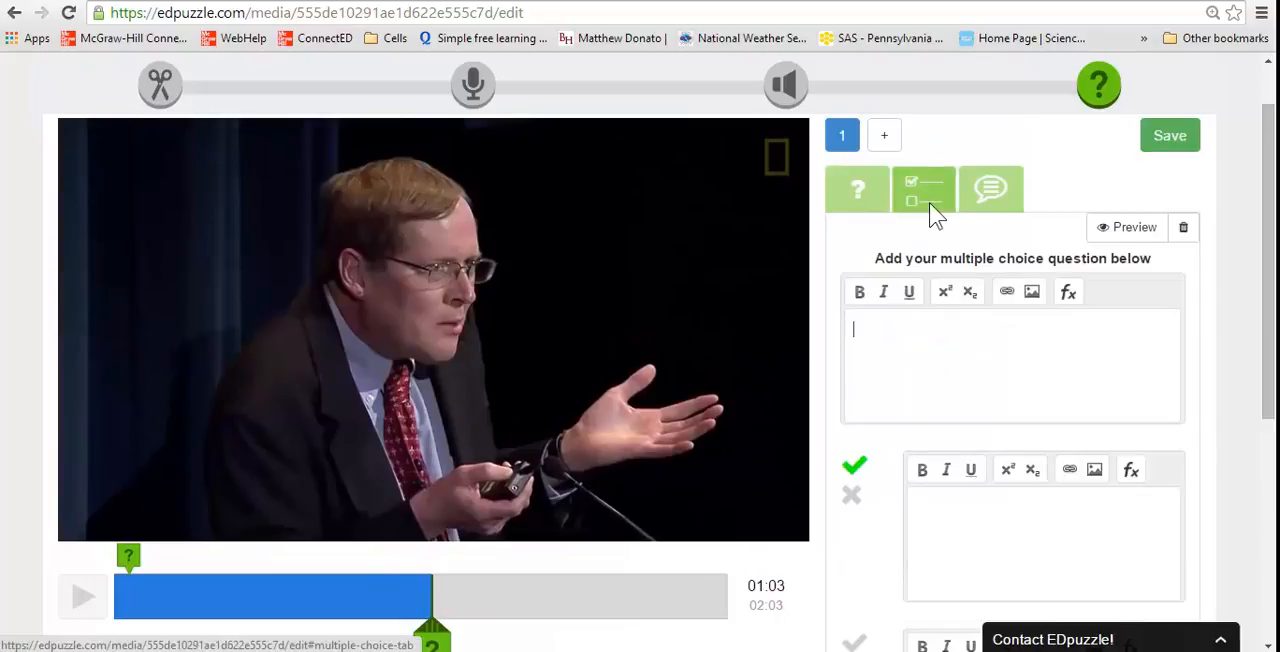
text(Do you agree)
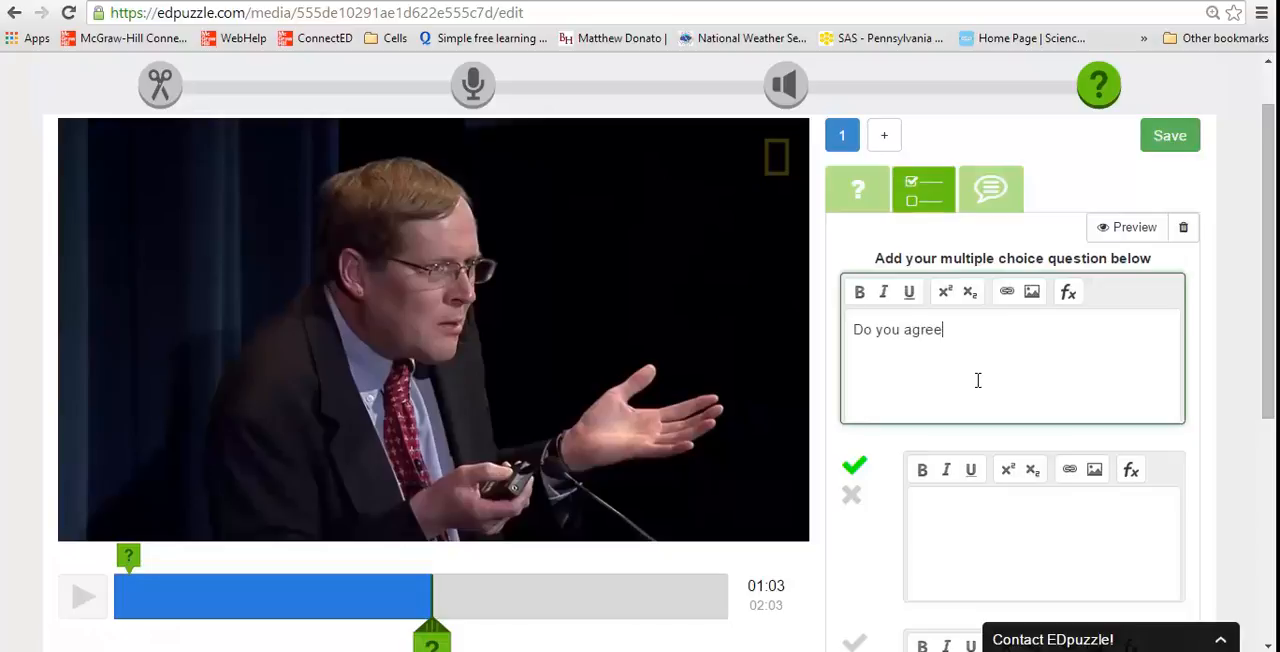
text( with the guy?)
Enter "Strongly agree" as the first answer and "agree" as the second answer of the multiple choice question
drag(1272, 292, 1273, 417)
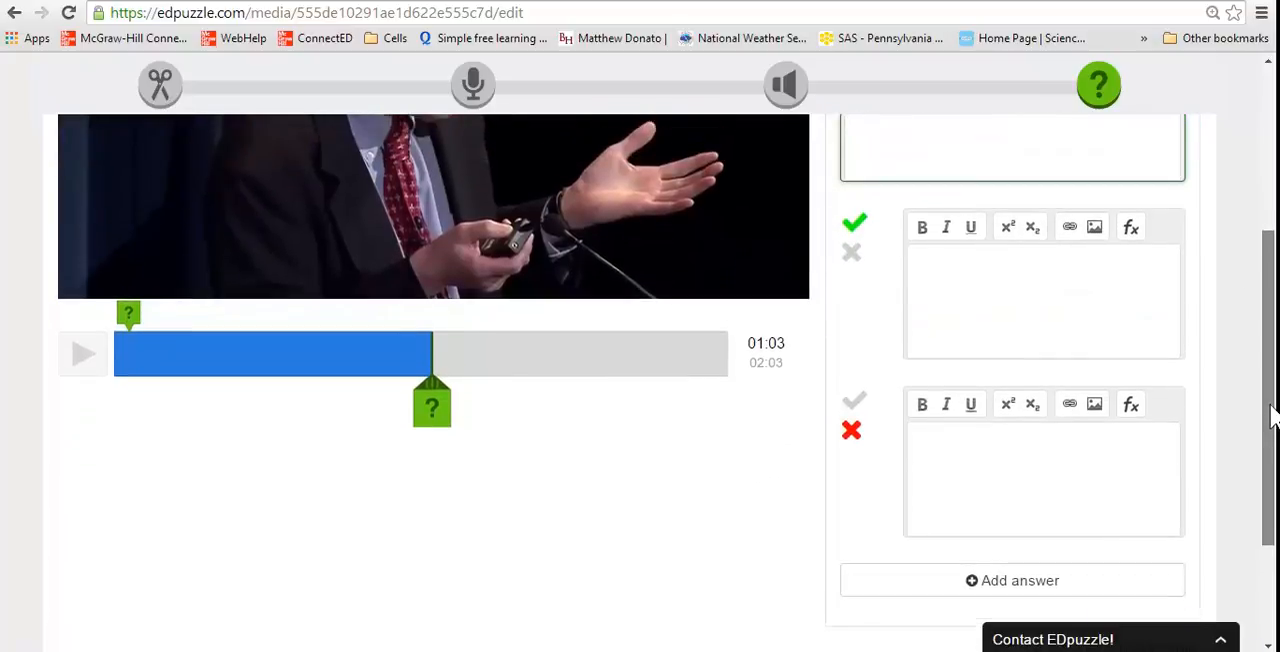
click(966, 289)
text(Strongly agree)
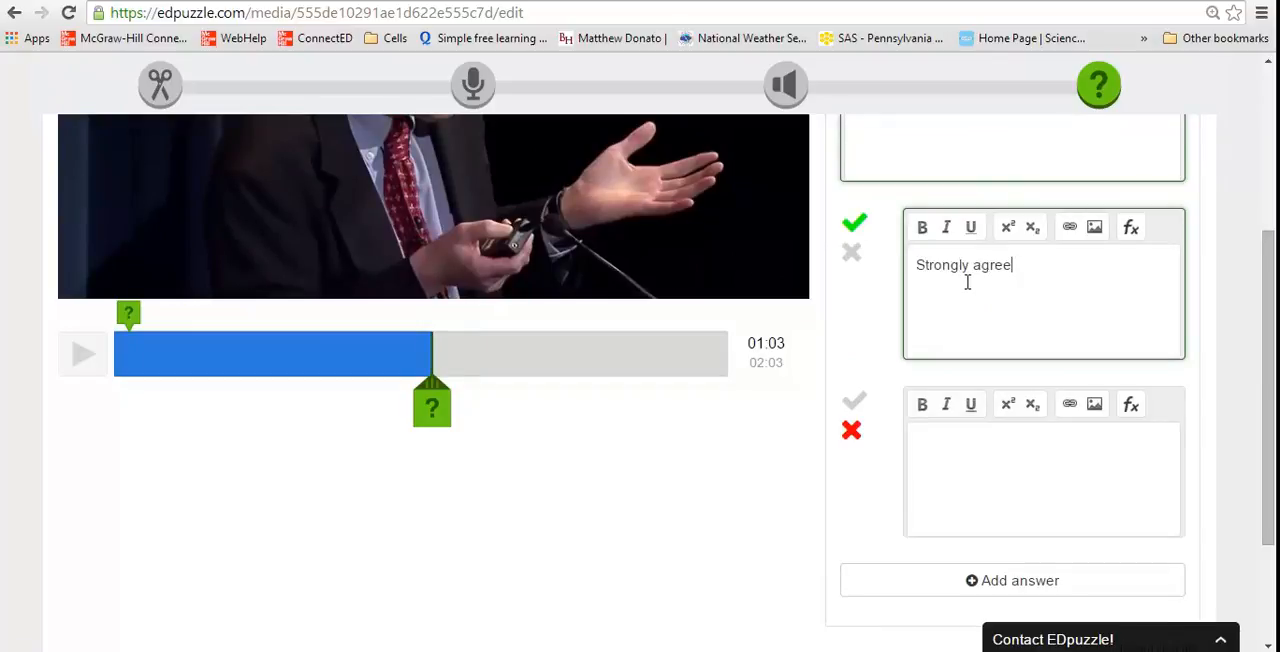
click(985, 473)
text(agree)
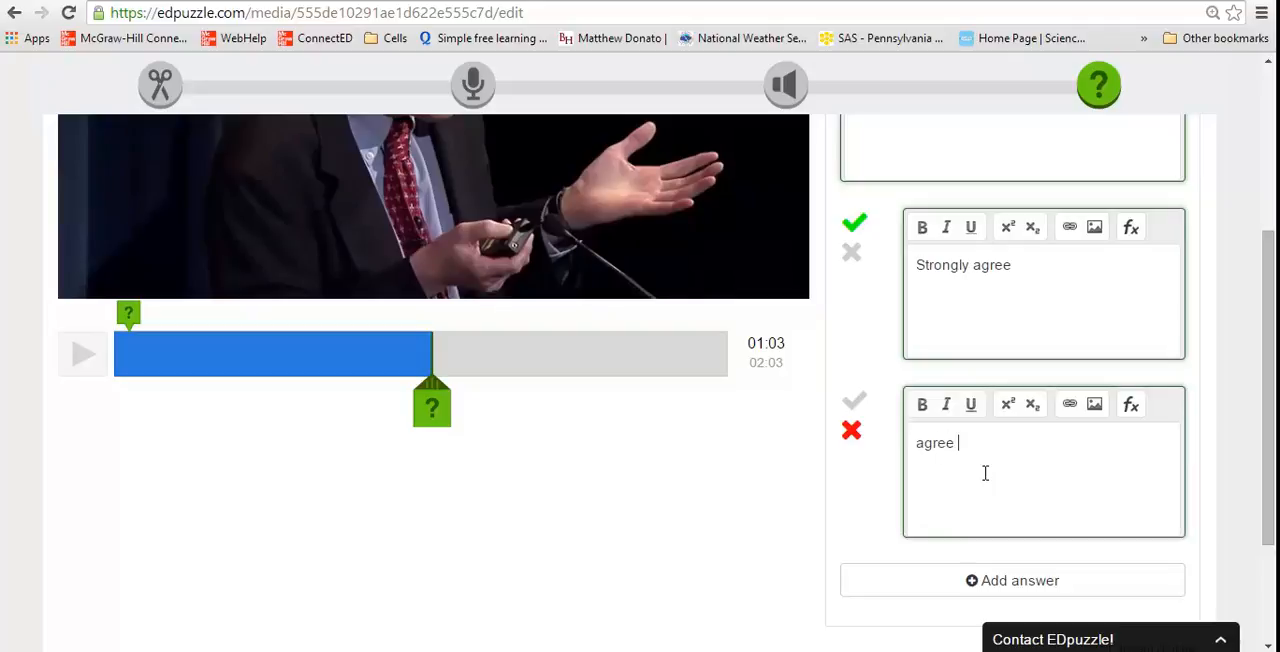
Mark the "Strongly agree" answer as incorrect
mouse_move(1267, 412)
mouse_down()
mouse_move(1267, 470)
mouse_move(1266, 430)
mouse_up()
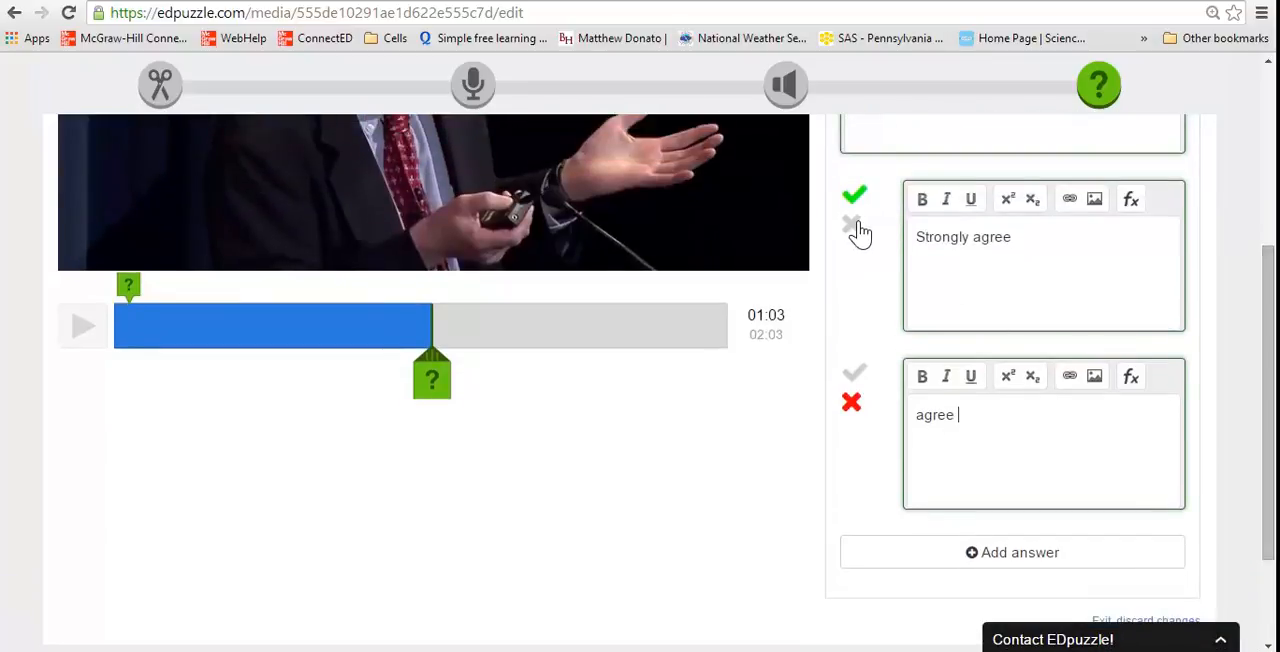
click(853, 221)
scroll(855, 220, up, 1)
scroll(1075, 360, down, 3)
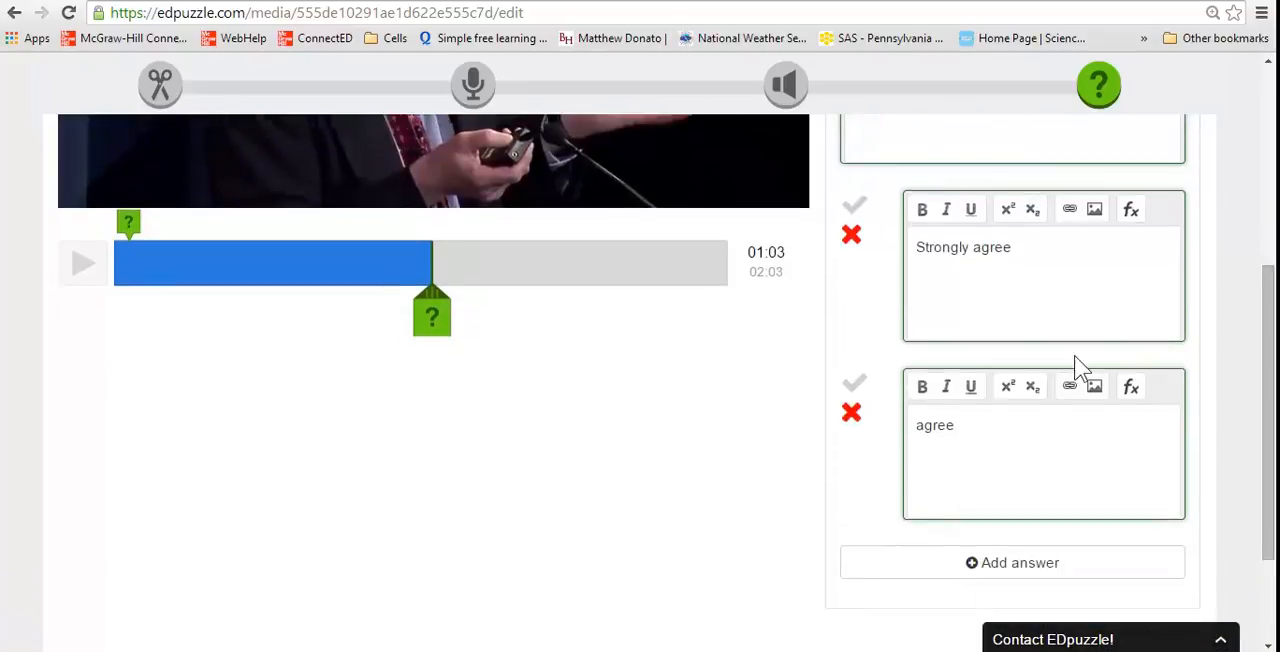
Add a third answer to the multiple choice question with the text "disagree"
scroll(1075, 356, up, 1)
click(1048, 430)
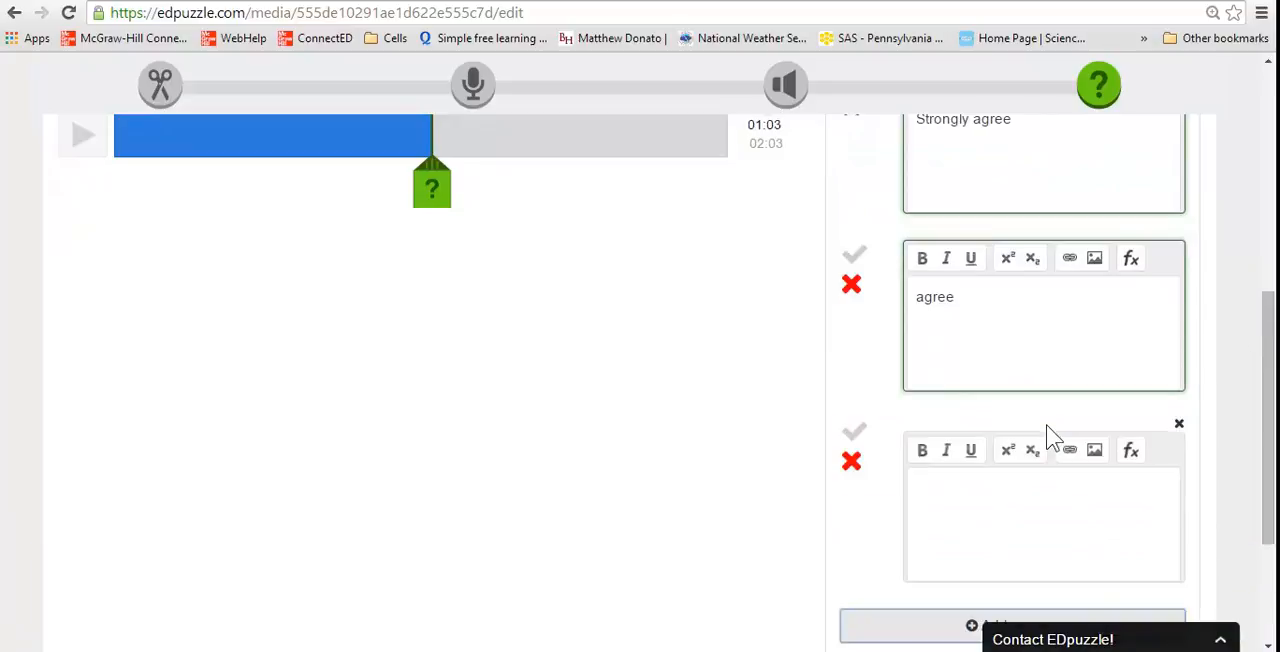
click(1045, 529)
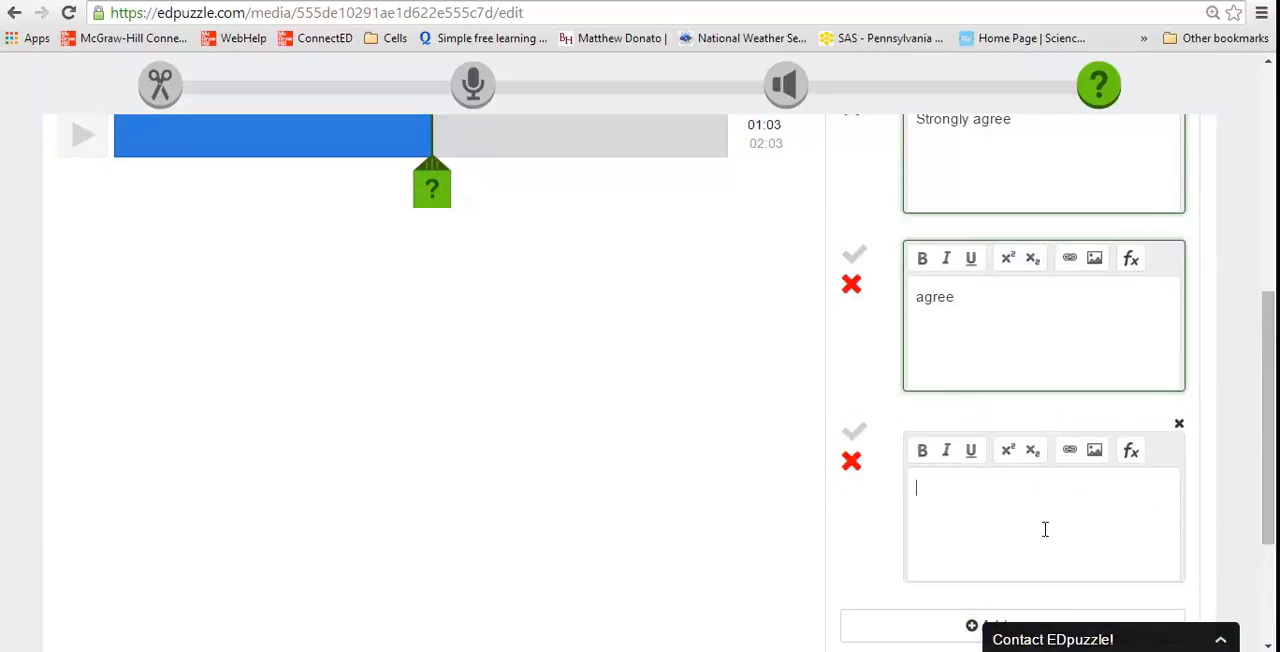
text(d)
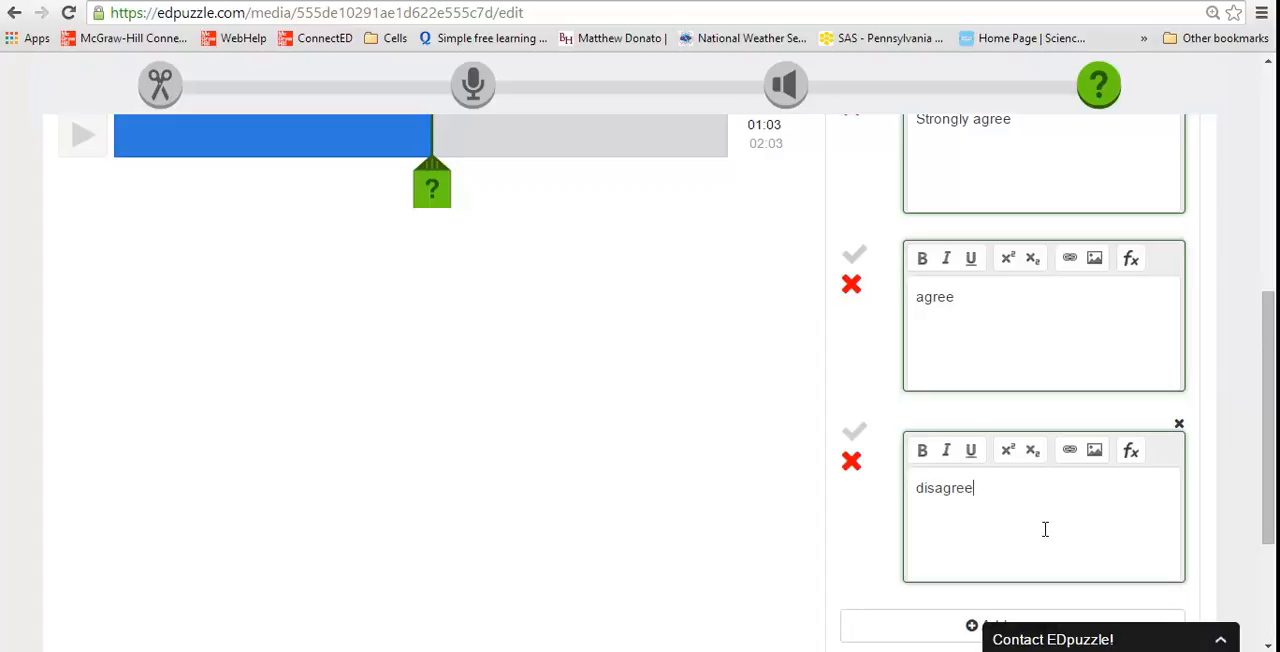
text(isagree)
Complete the third answer as "disagree" and add a fourth answer with the text "strongly disagree"
scroll(1203, 529, down, 3)
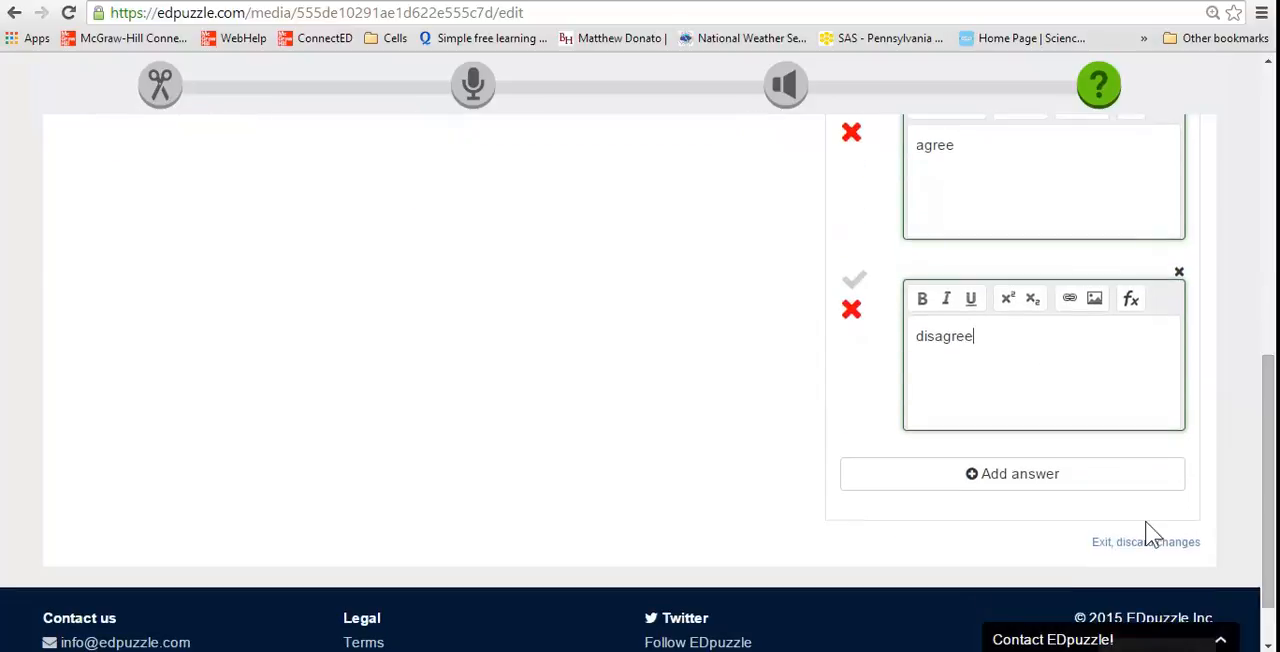
click(1094, 473)
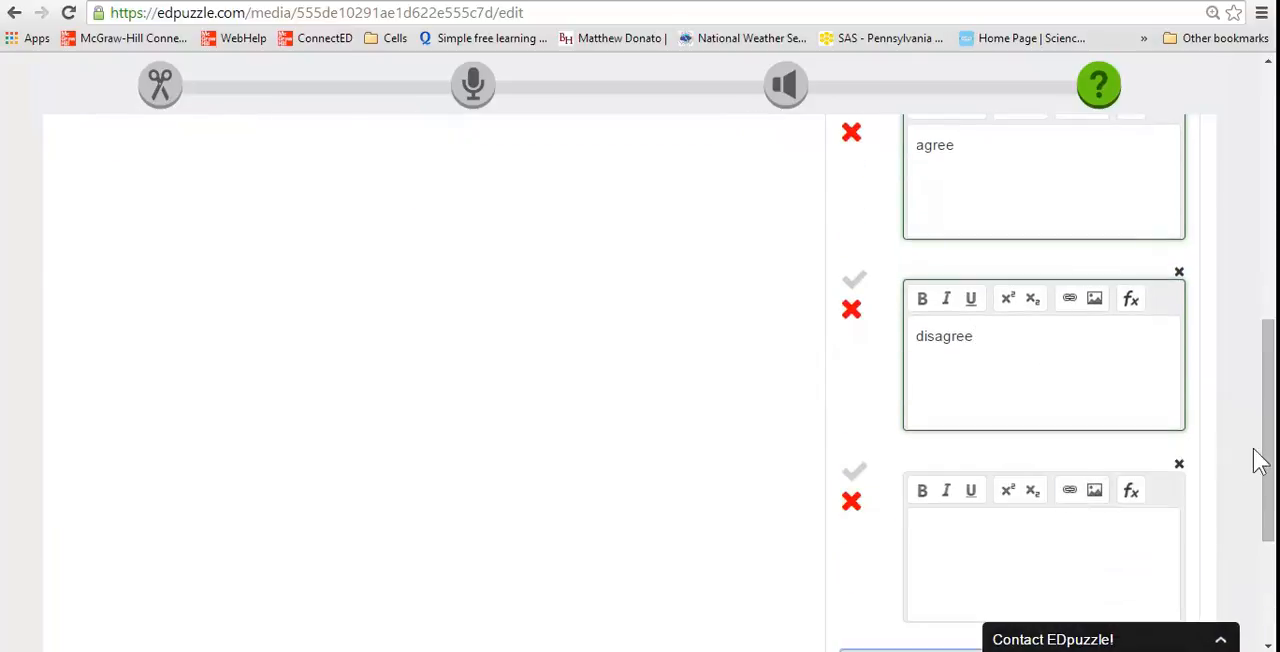
scroll(1228, 500, down, 1)
click(1120, 466)
text(strongly disagree)
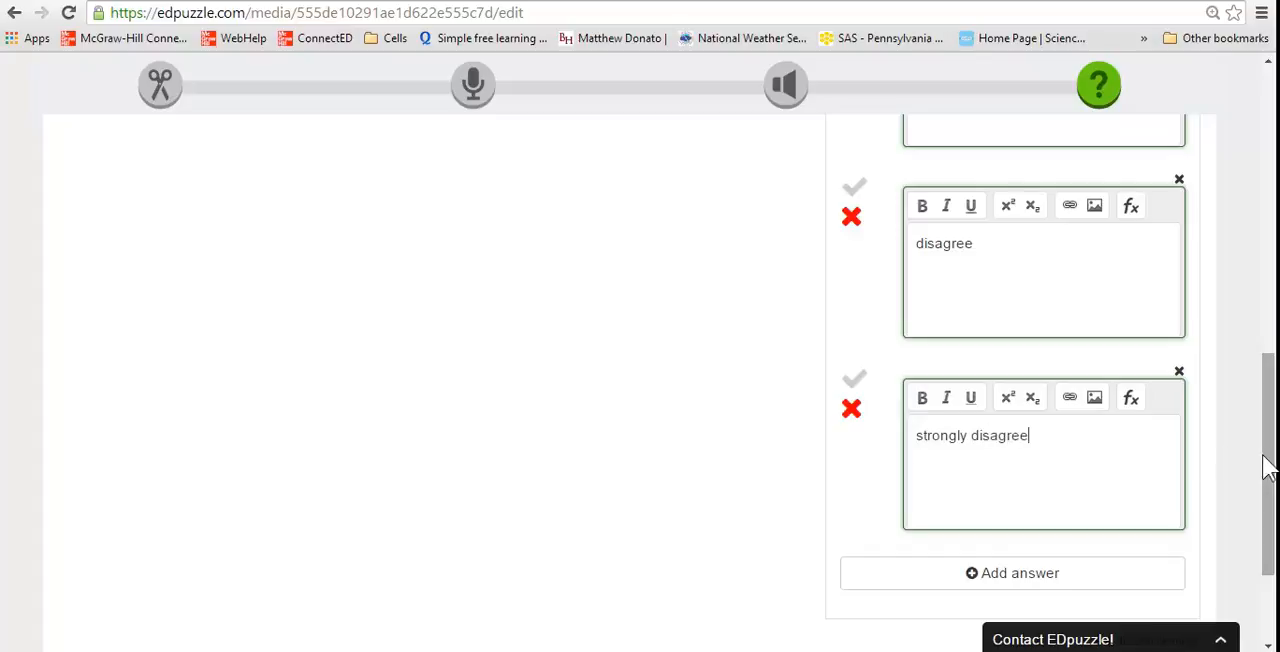
Mark all four answers of the multiple choice question as correct and save the question
drag(1263, 462, 1260, 250)
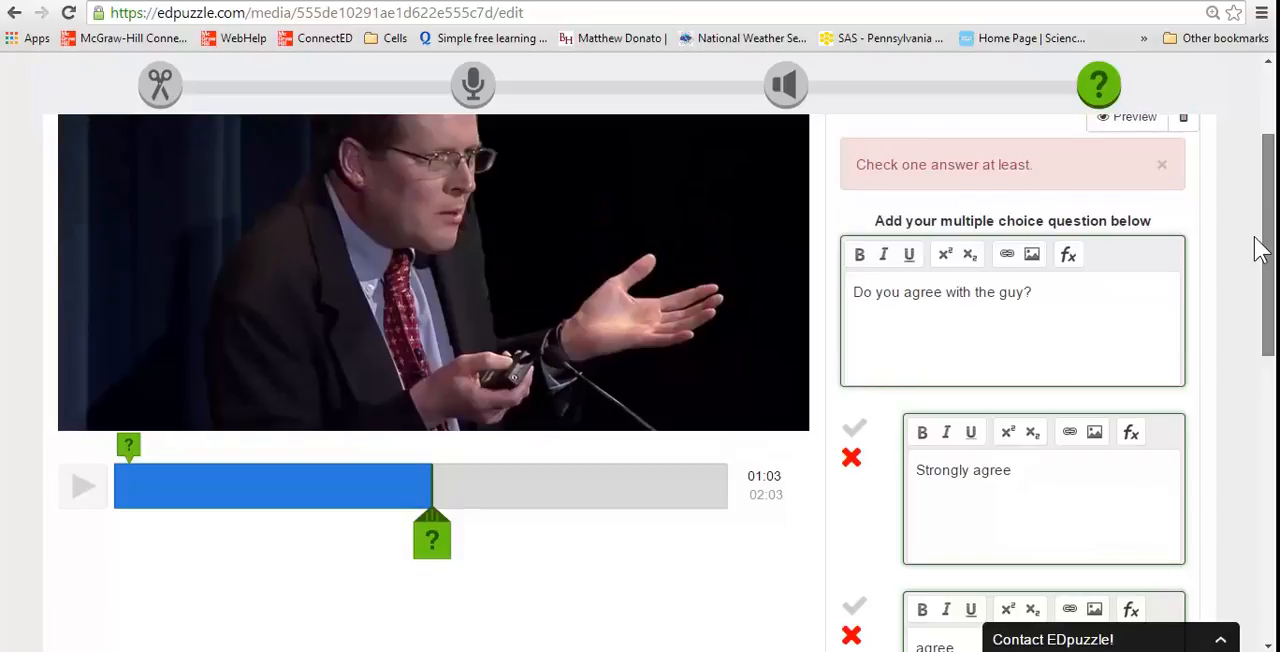
click(854, 430)
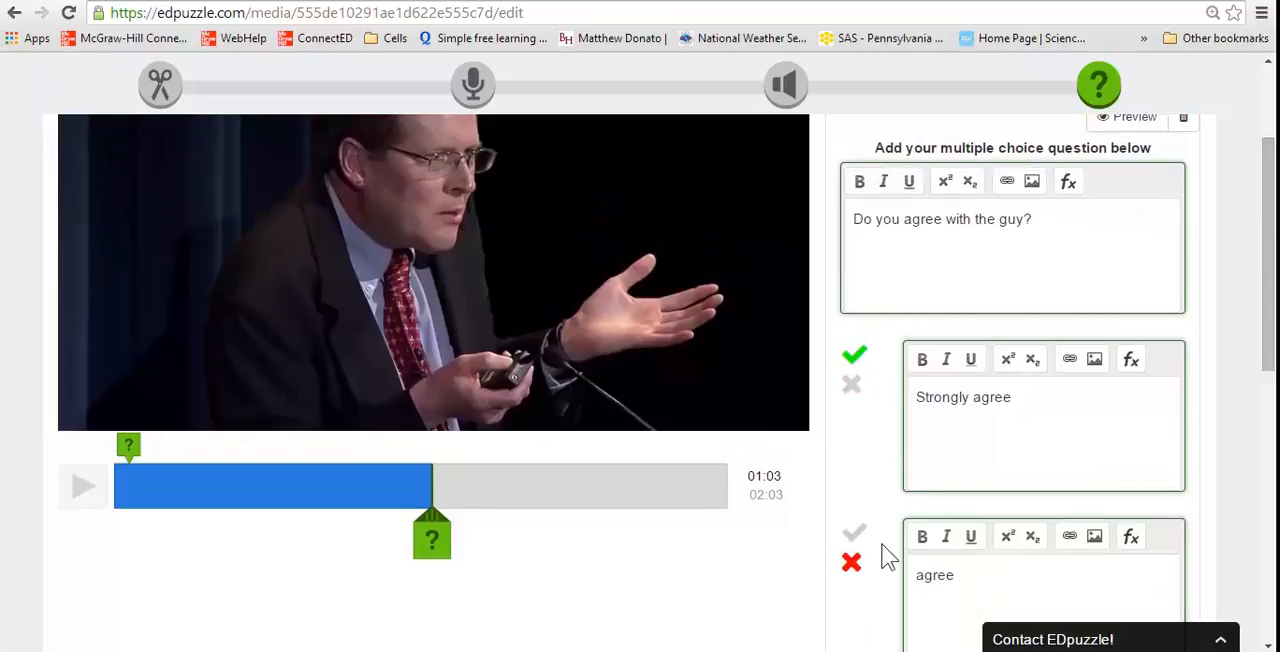
click(854, 533)
drag(1268, 350, 1250, 488)
click(856, 355)
click(853, 545)
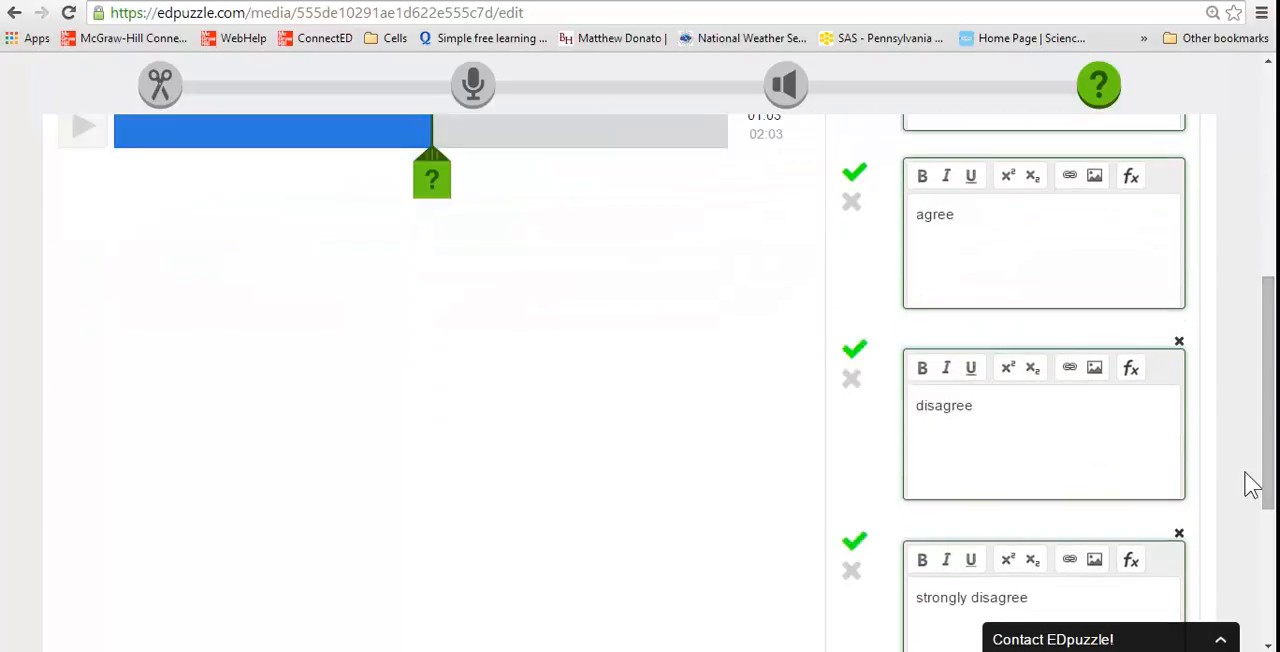
scroll(1262, 484, down, 2)
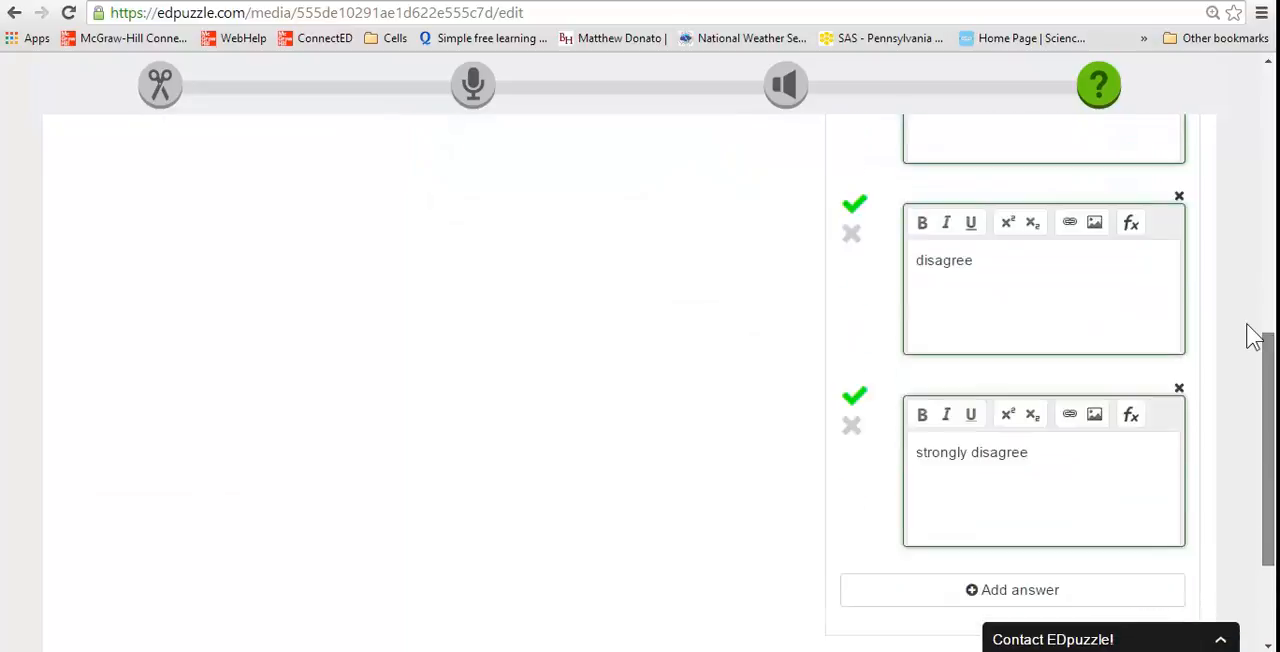
scroll(1254, 370, up, 10)
click(1172, 191)
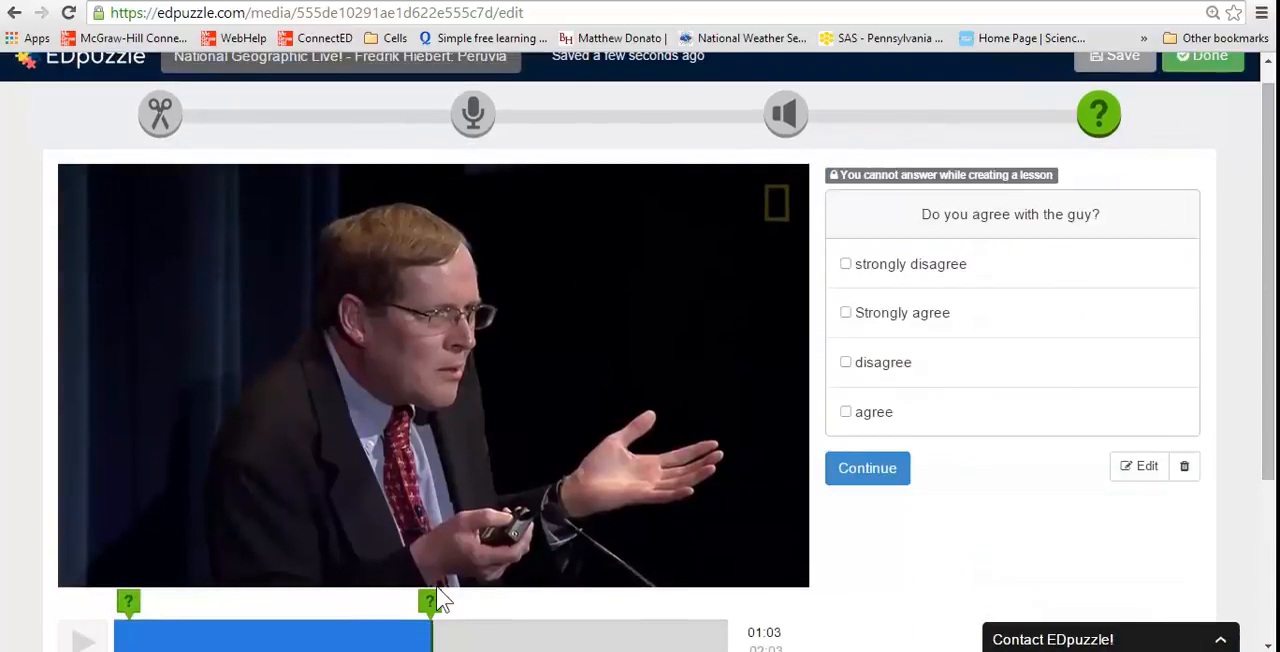
Advance the video to 01:34, pause it and insert a new quiz item of the comment type there
scroll(1220, 446, down, 2)
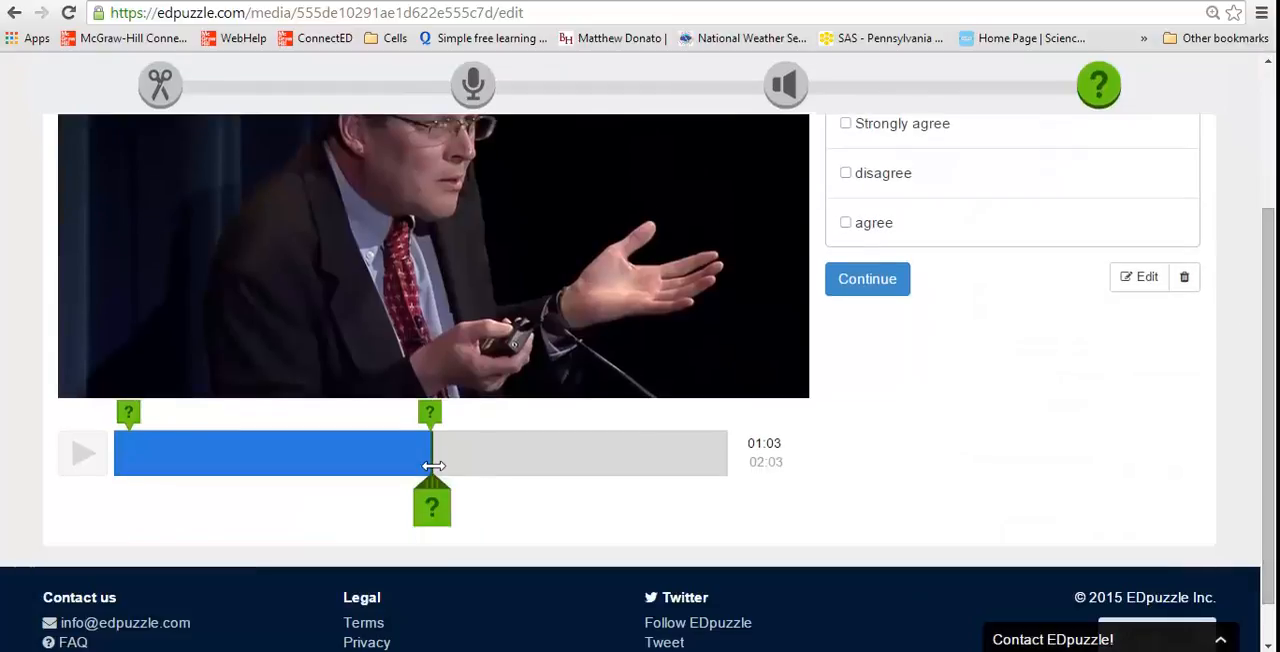
click(432, 466)
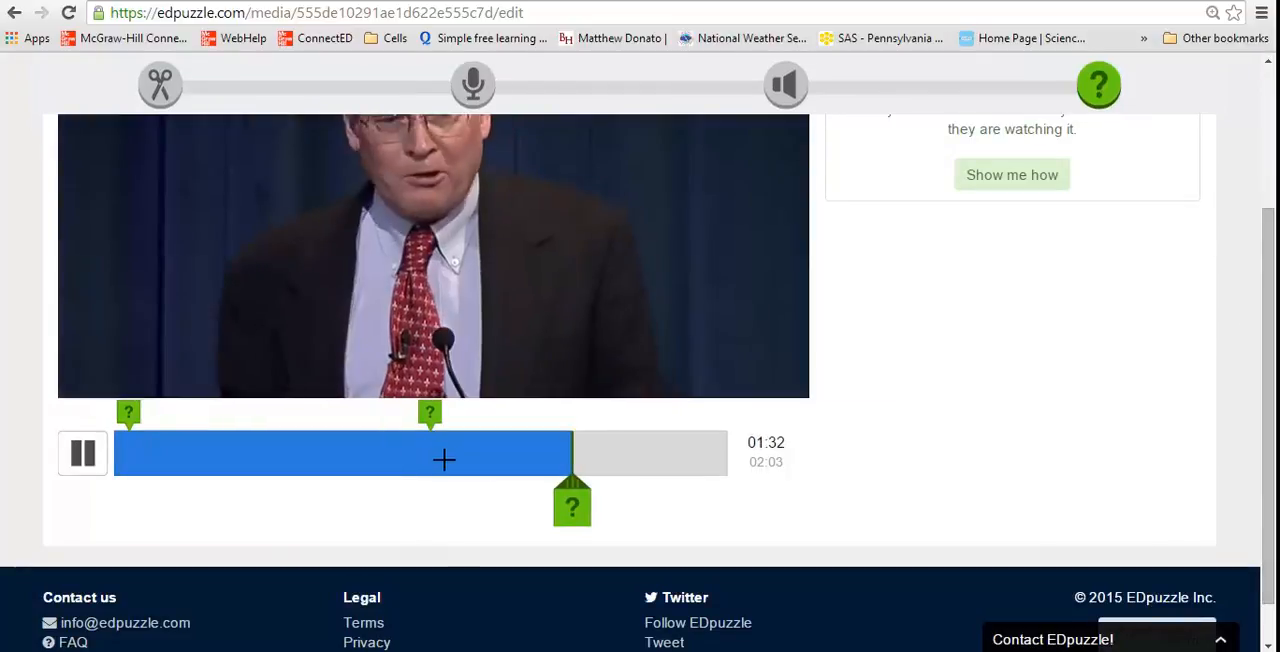
click(83, 460)
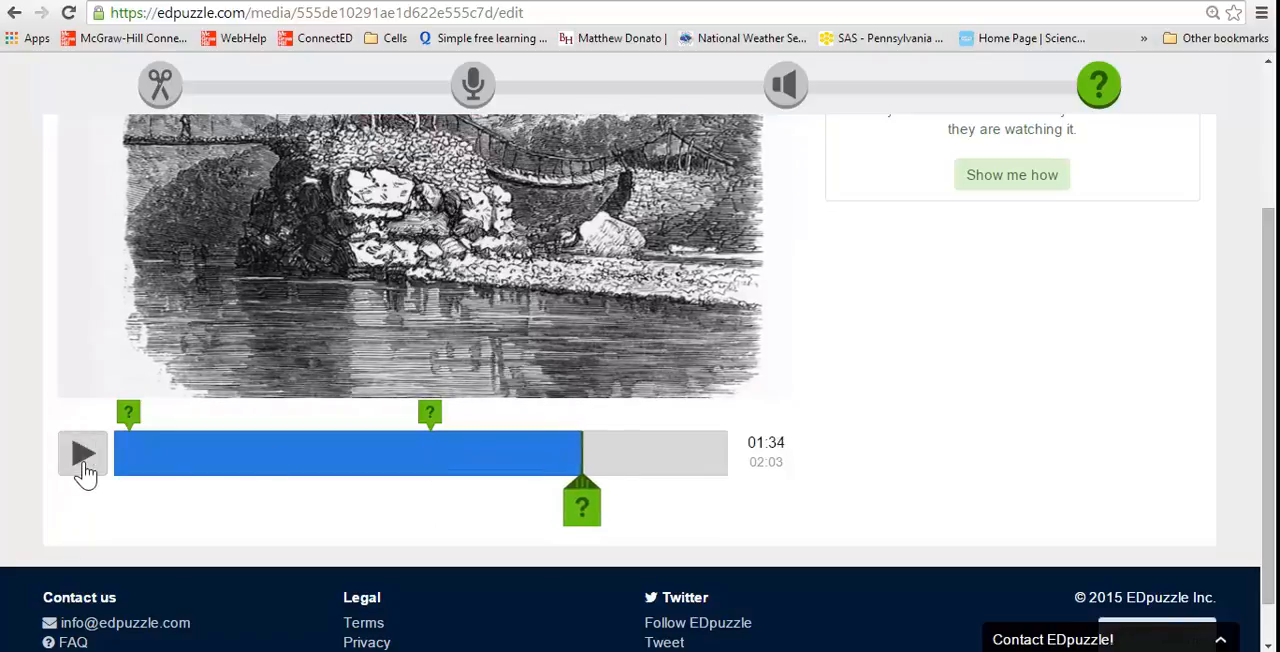
drag(1269, 362, 1275, 290)
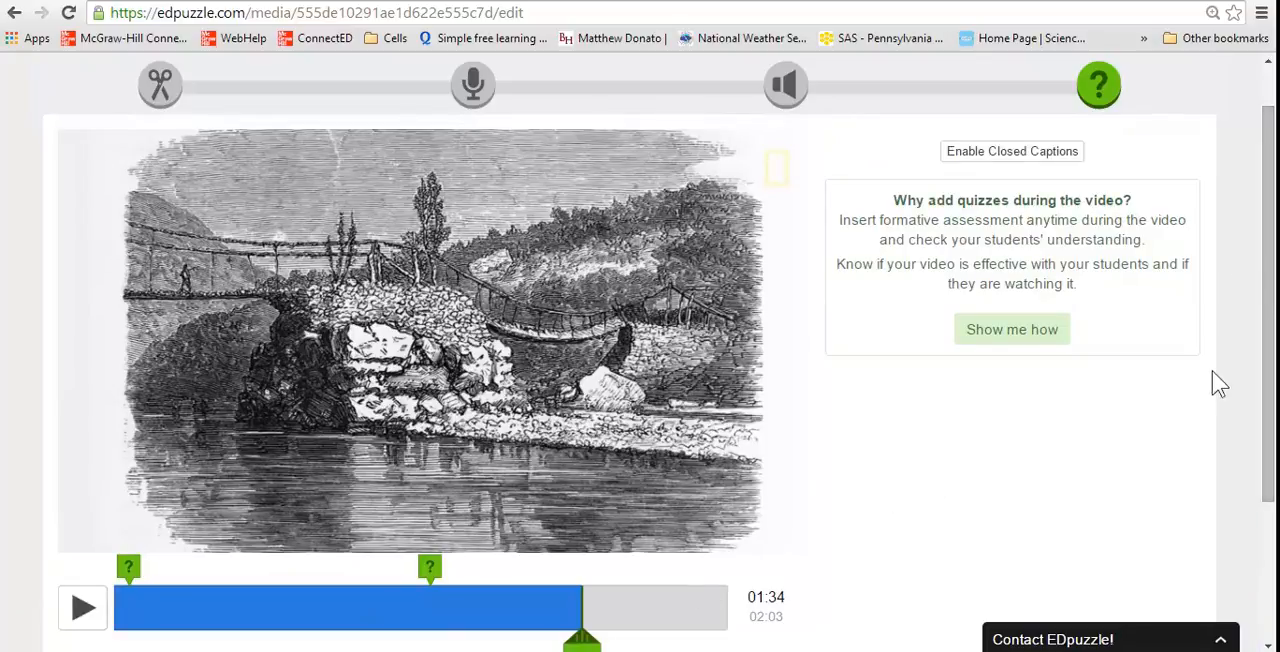
scroll(1235, 384, down, 1)
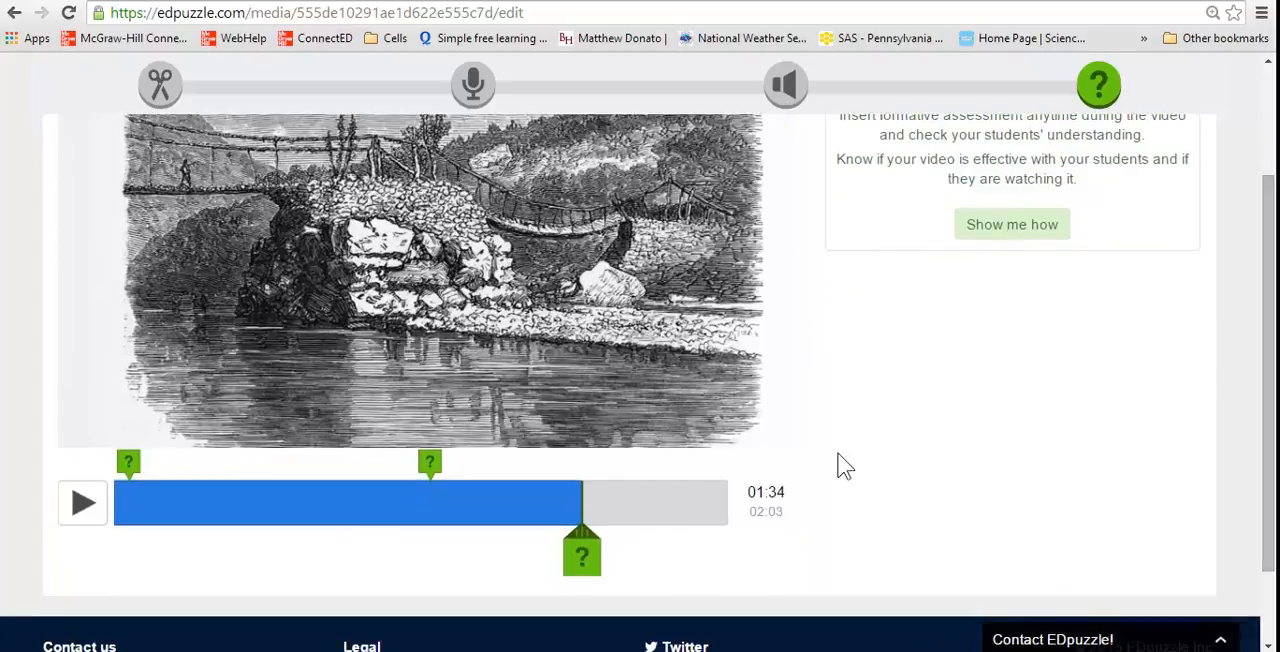
click(588, 564)
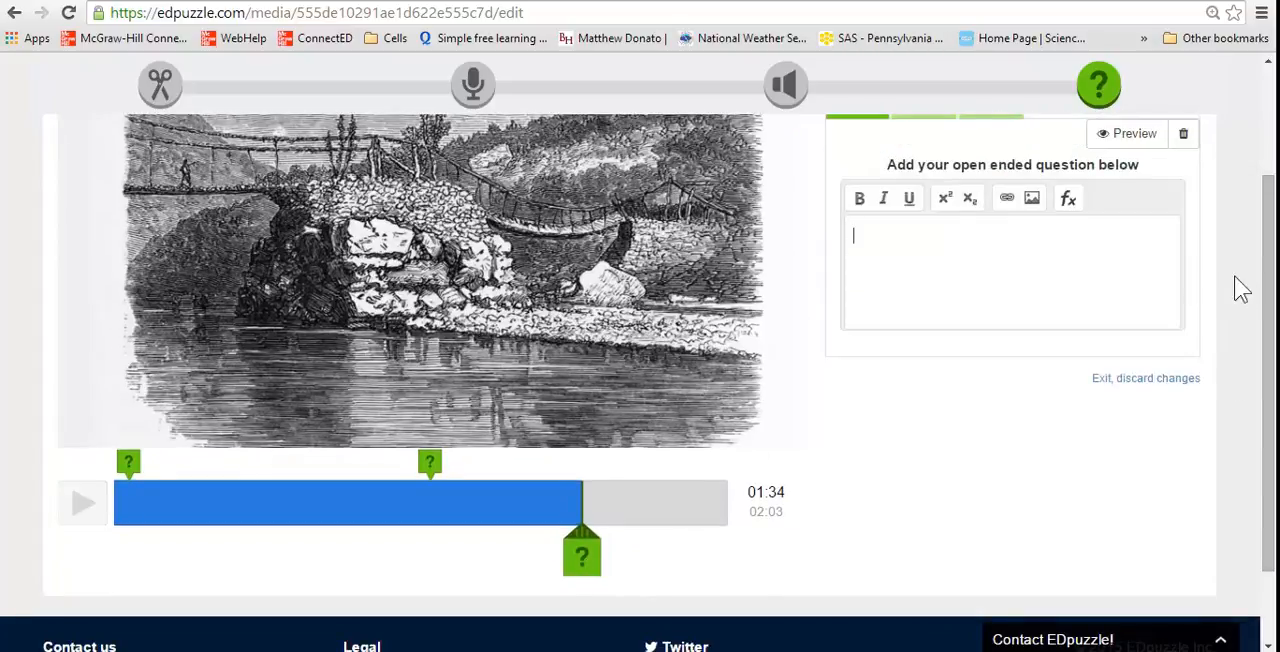
drag(1266, 300, 1209, 229)
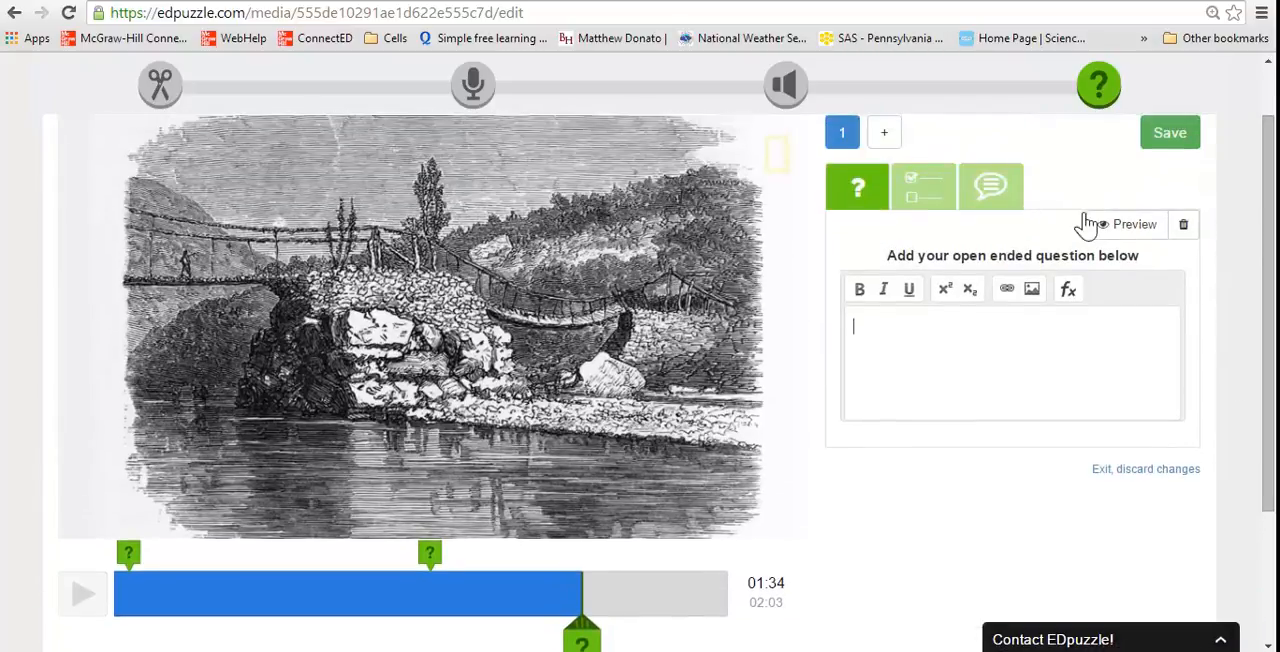
click(990, 190)
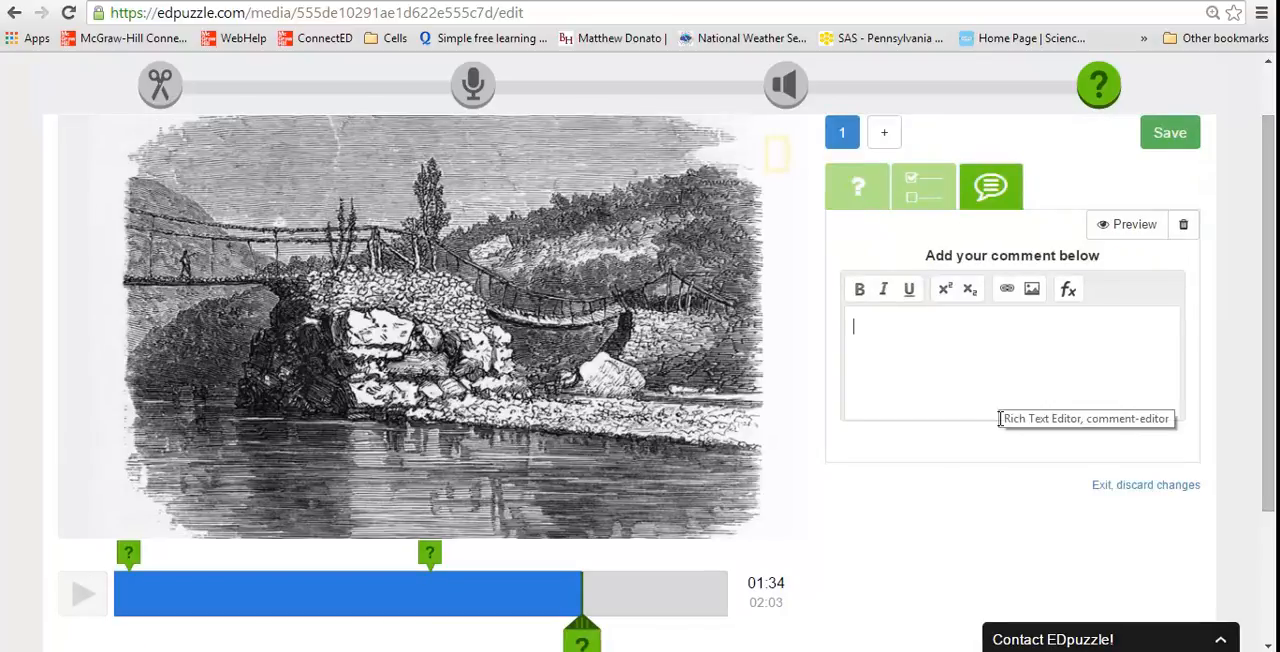
text(Do)
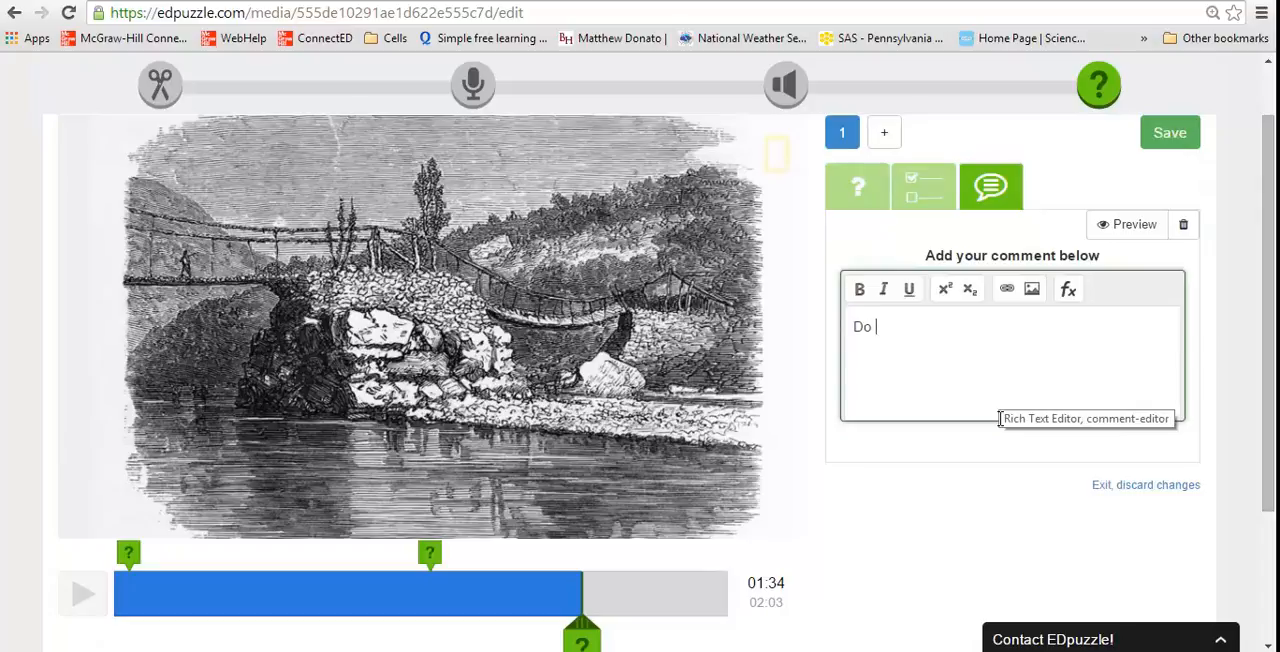
text( you think the gu)
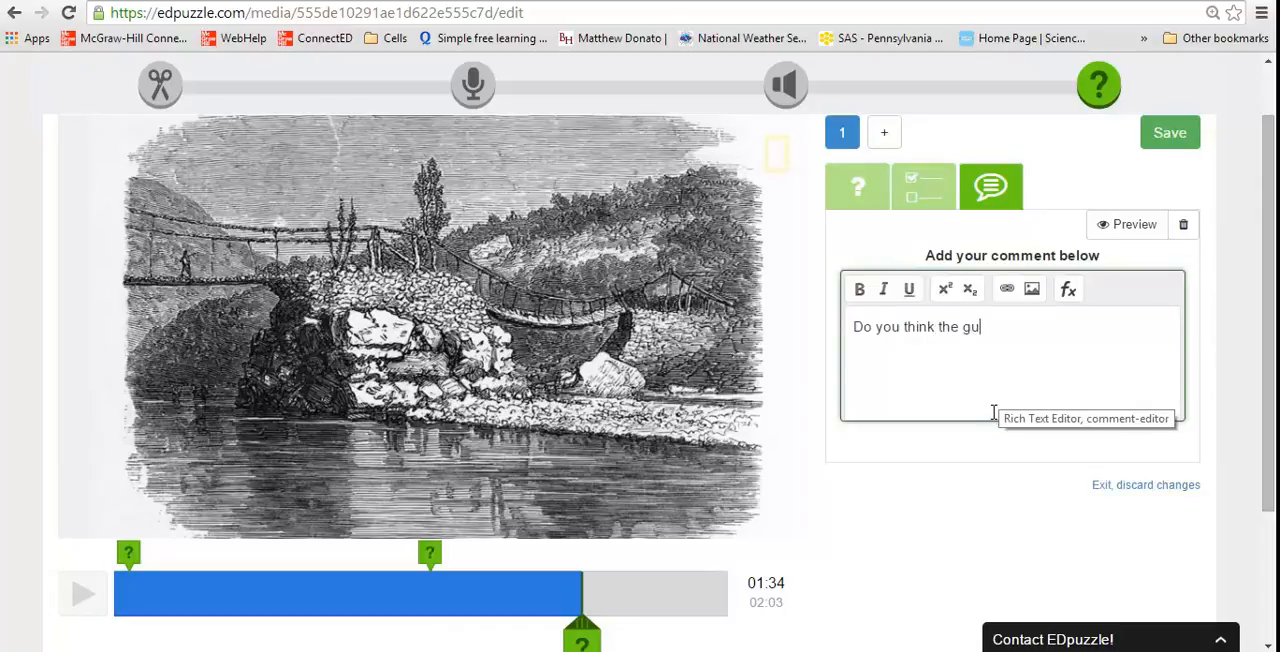
text(y on the bridge will fall)
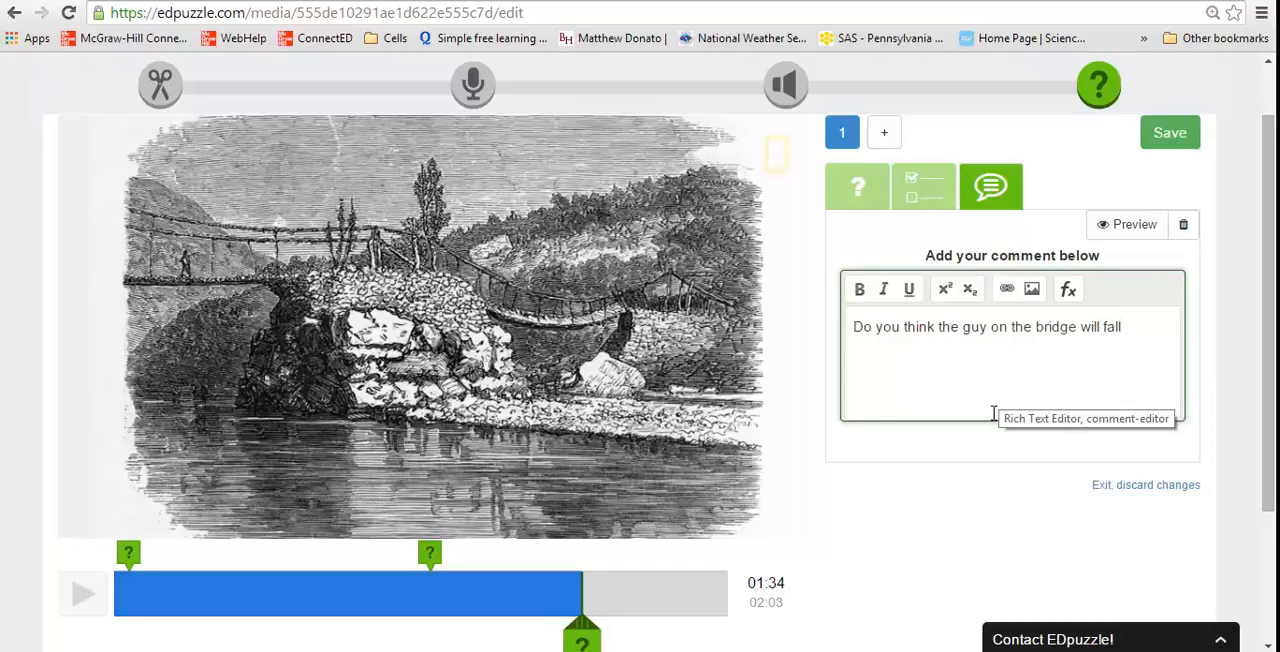
key(BackSpace)
key(BackSpace)
key(BackSpace)
key(BackSpace)
key(BackSpace)
key(BackSpace)
key(BackSpace)
key(BackSpace)
key(BackSpace)
key(BackSpace)
key(BackSpace)
key(BackSpace)
key(BackSpace)
key(BackSpace)
key(BackSpace)
key(BackSpace)
key(BackSpace)
key(BackSpace)
key(BackSpace)
key(BackSpace)
key(BackSpace)
key(BackSpace)
key(BackSpace)
key(BackSpace)
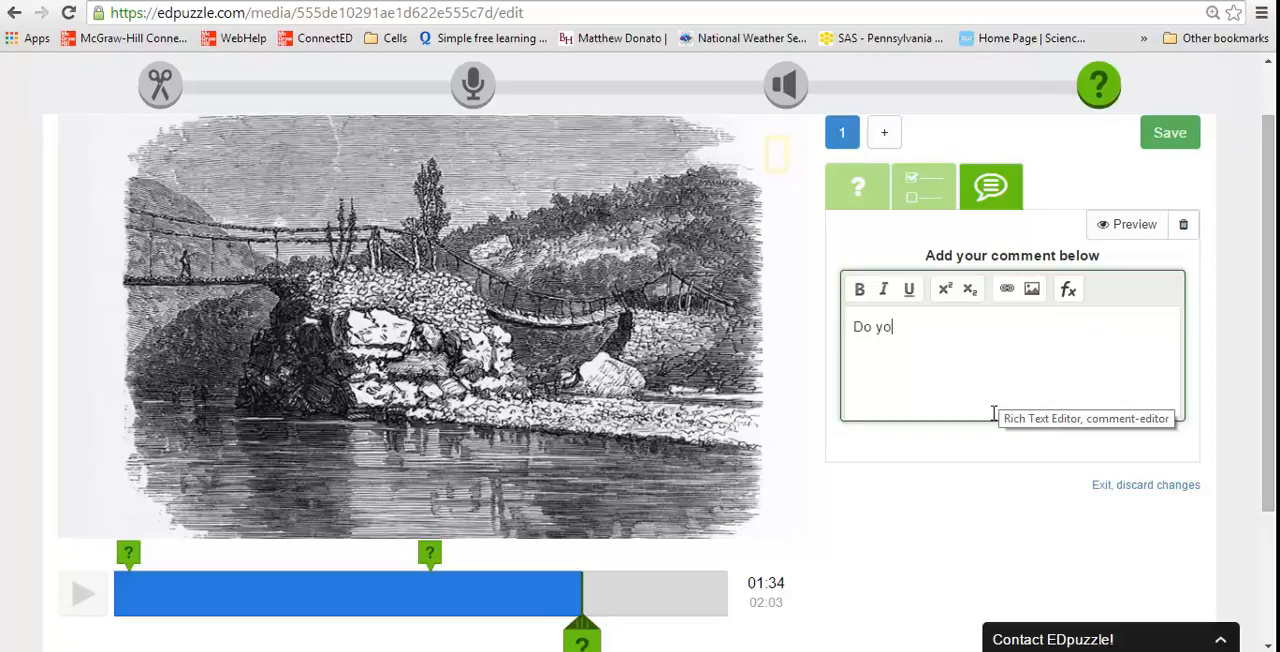
key(BackSpace)
key(BackSpace)
Enter "notice the guy on the bridge." as the comment text and save the comment
text(notive)
key(BackSpace)
key(BackSpace)
text(ce the guy on the )
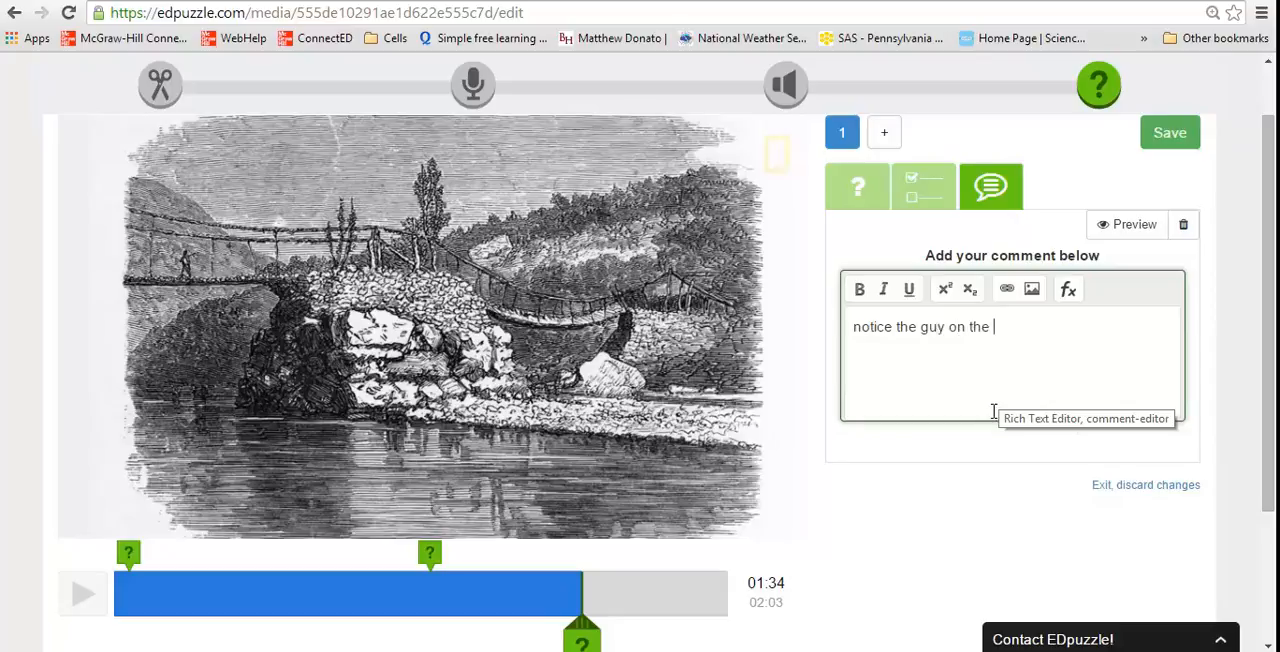
text(bridge)
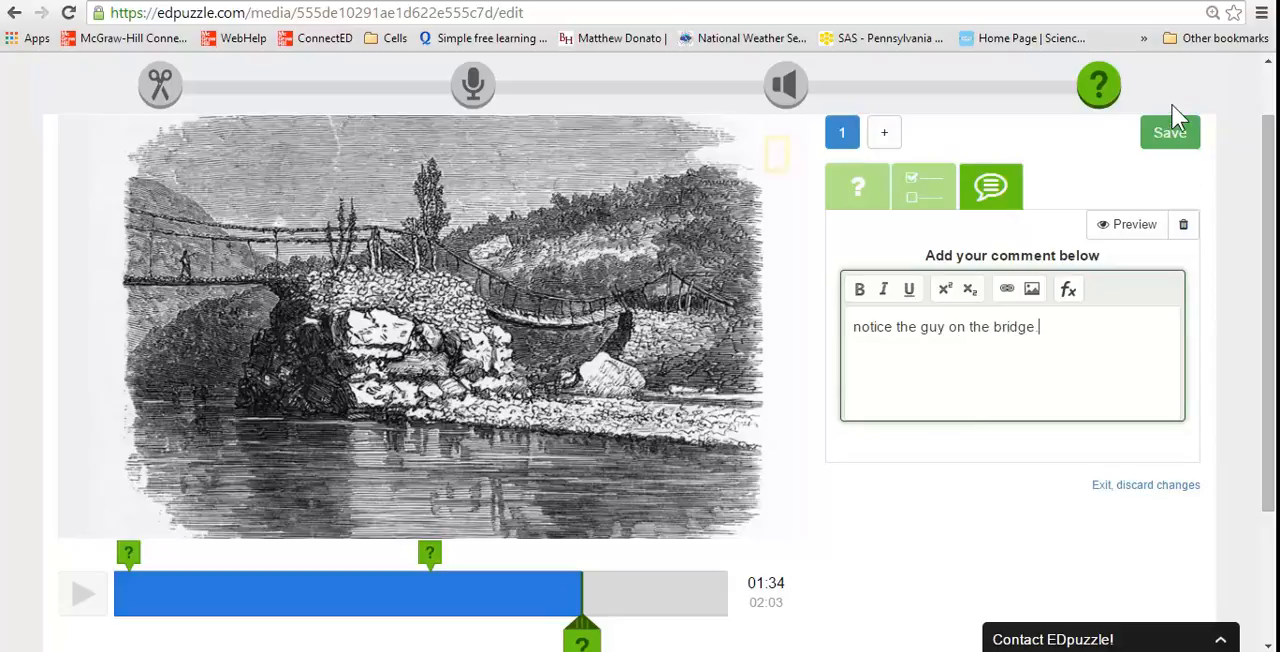
click(1175, 140)
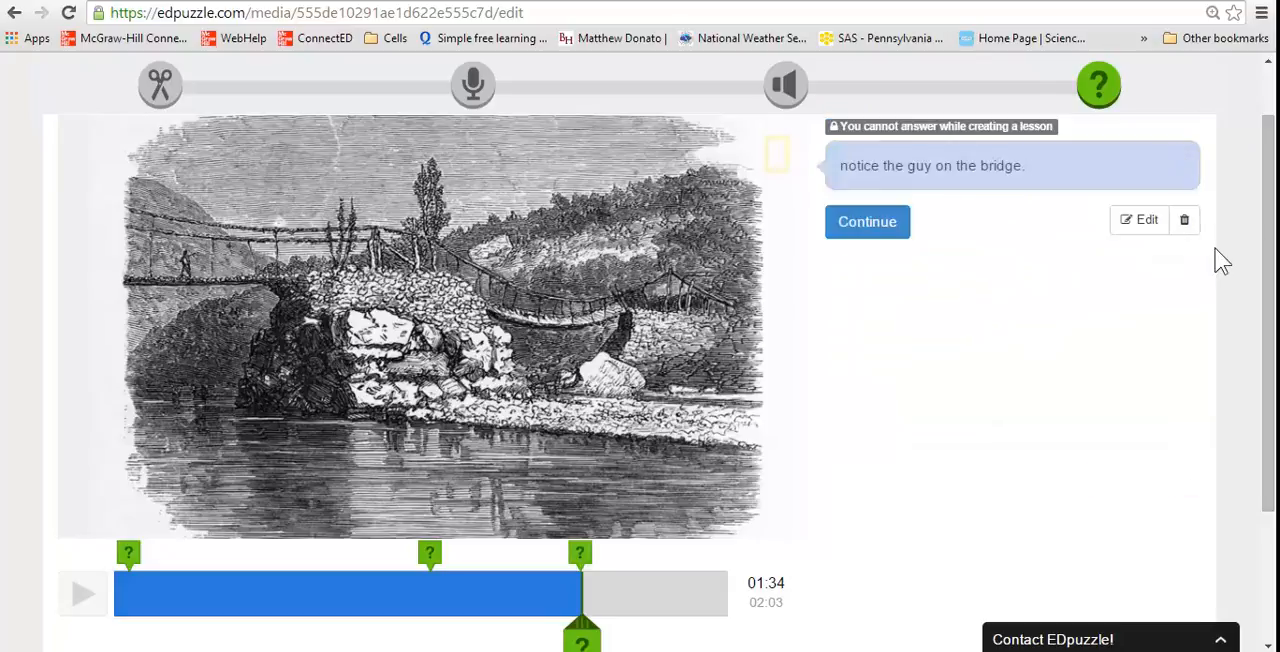
Open the audio track recording stage and play the video there
drag(1268, 246, 1272, 287)
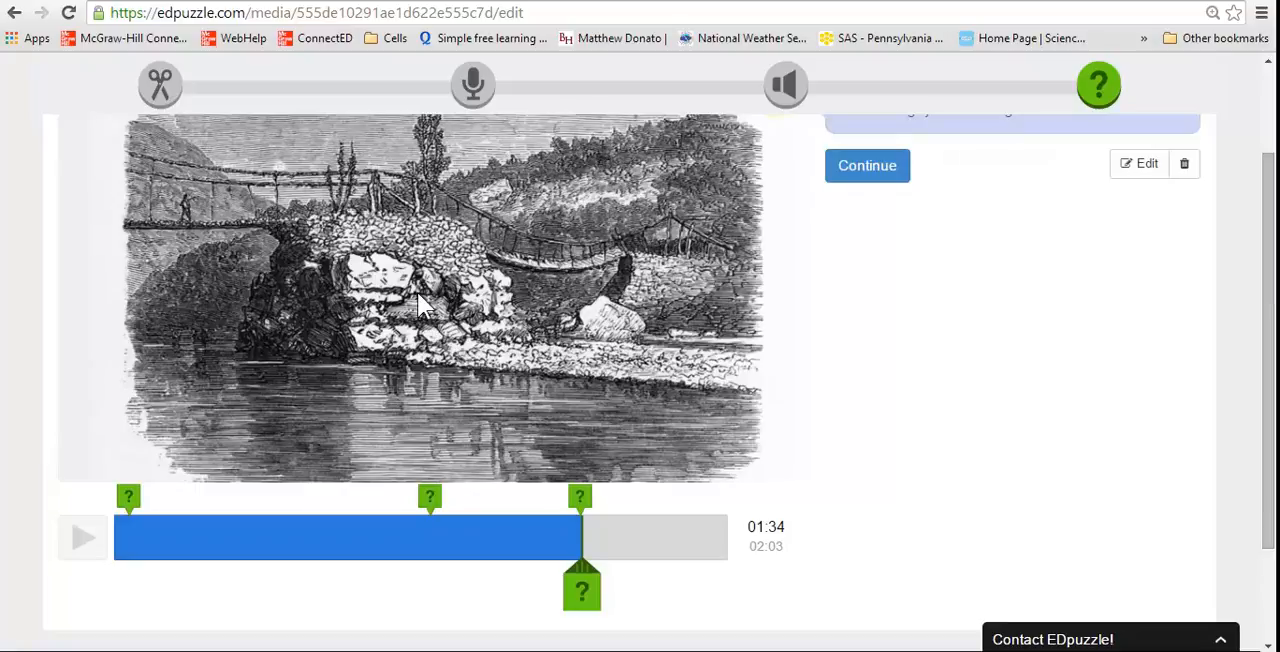
click(472, 85)
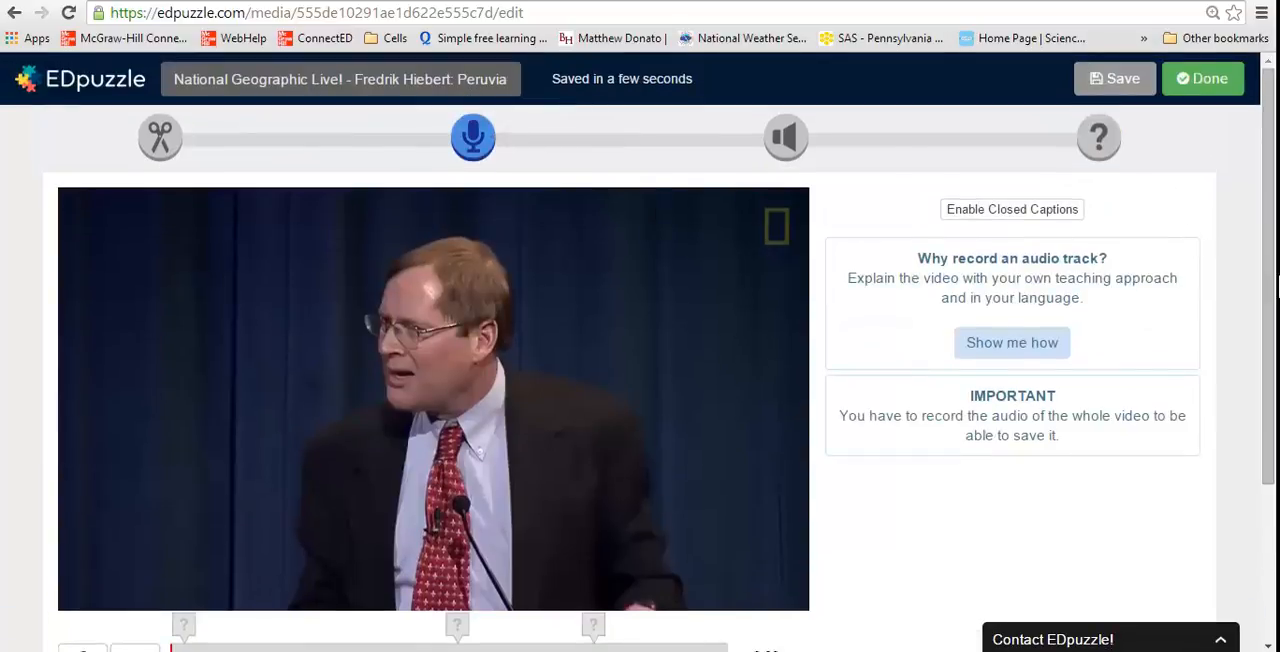
drag(1269, 314, 1269, 408)
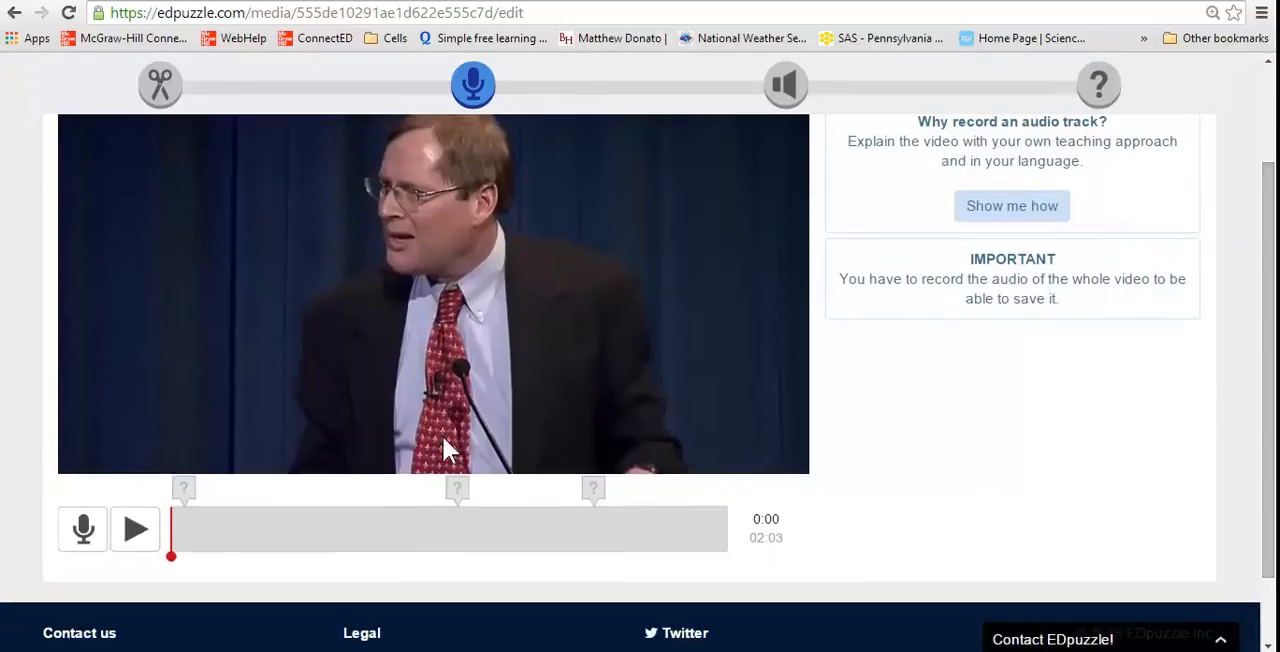
click(135, 532)
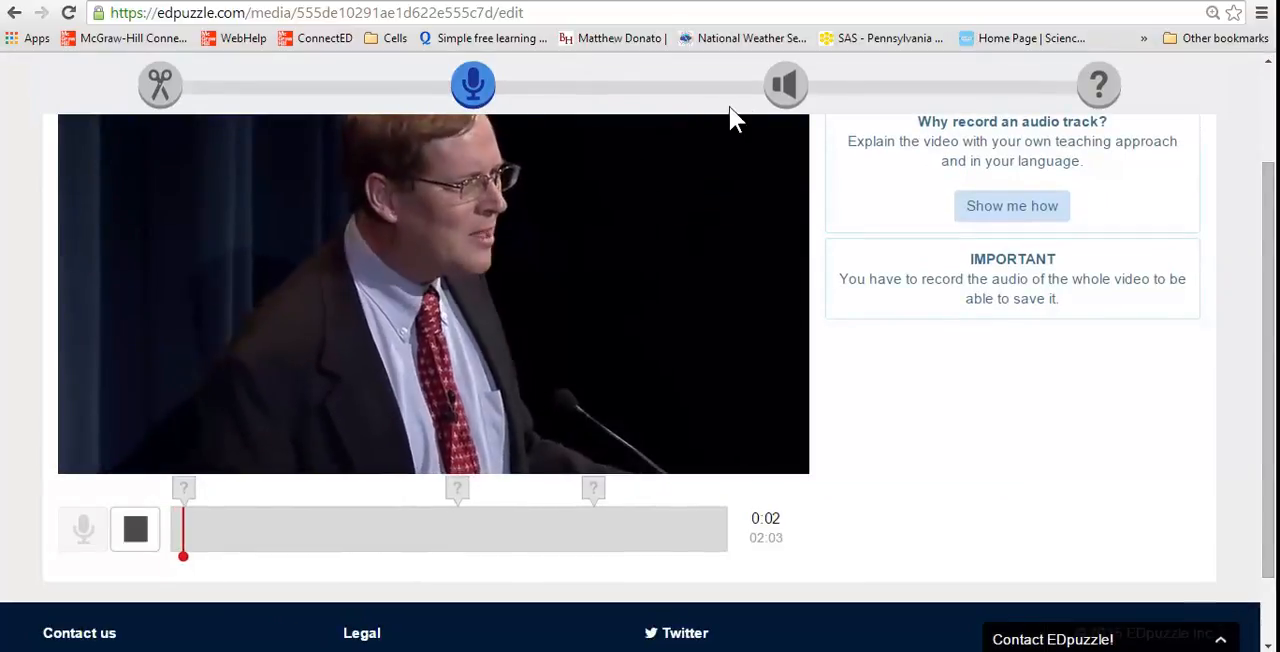
Switch to the audio notes stage, move the marker to 0:29 and try to record an audio note there
click(785, 84)
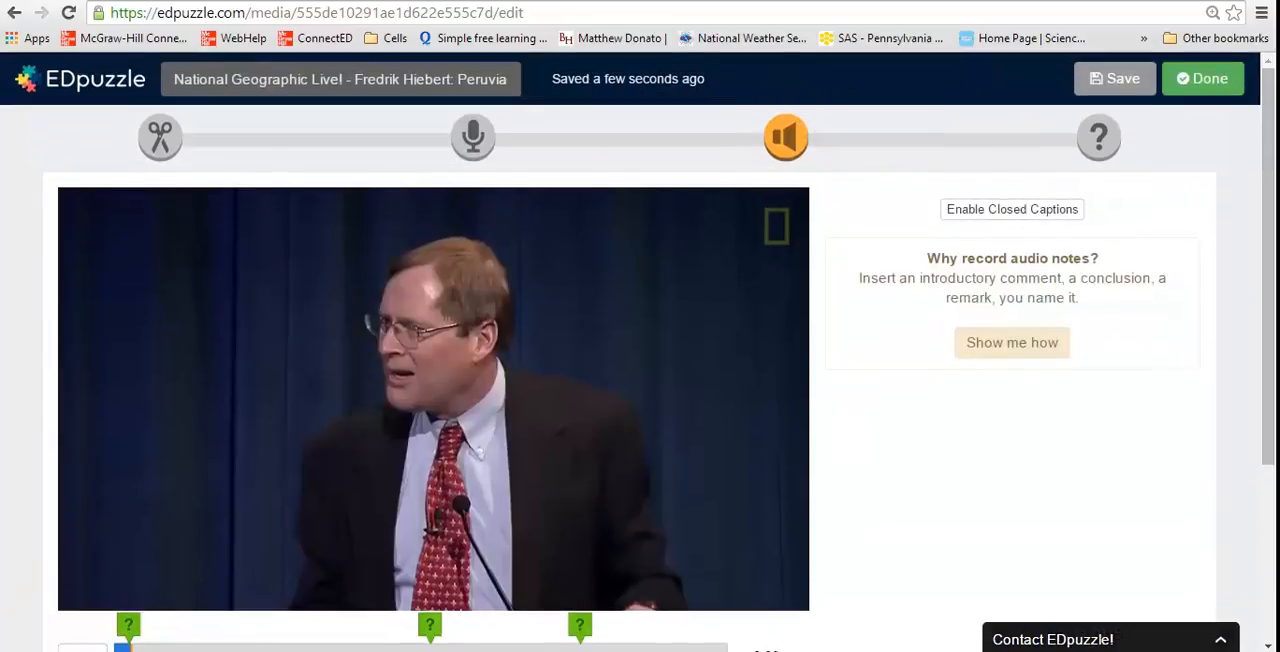
drag(1266, 220, 1270, 362)
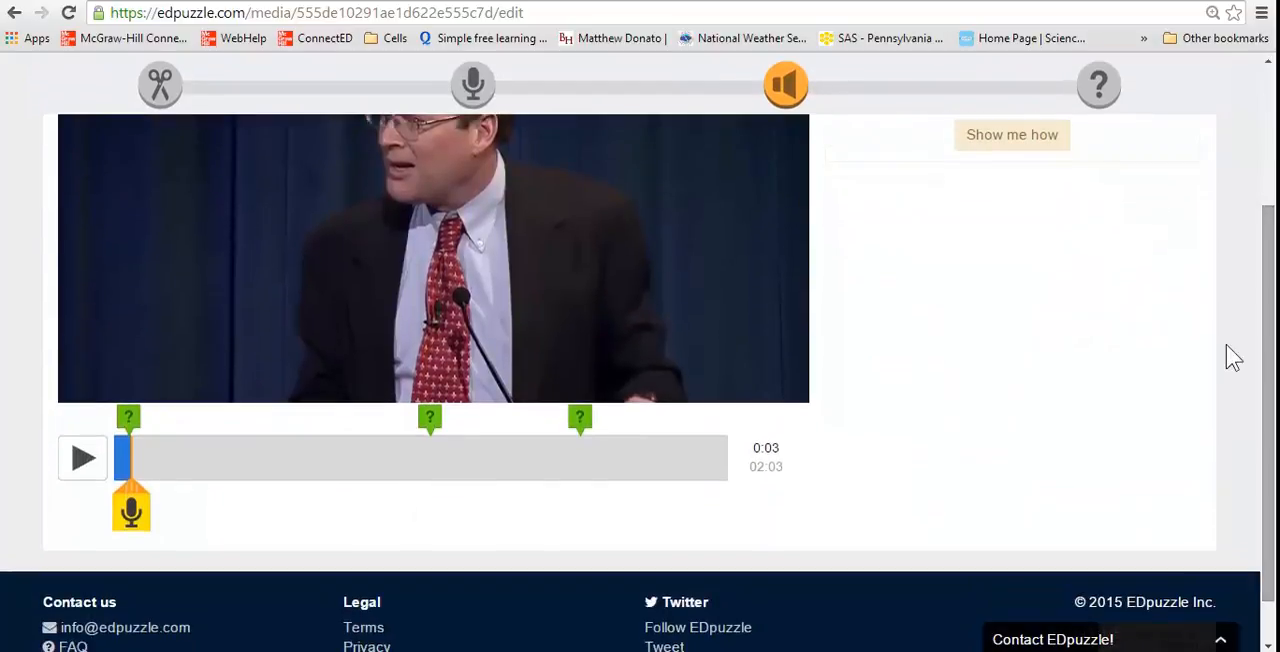
drag(194, 453, 260, 457)
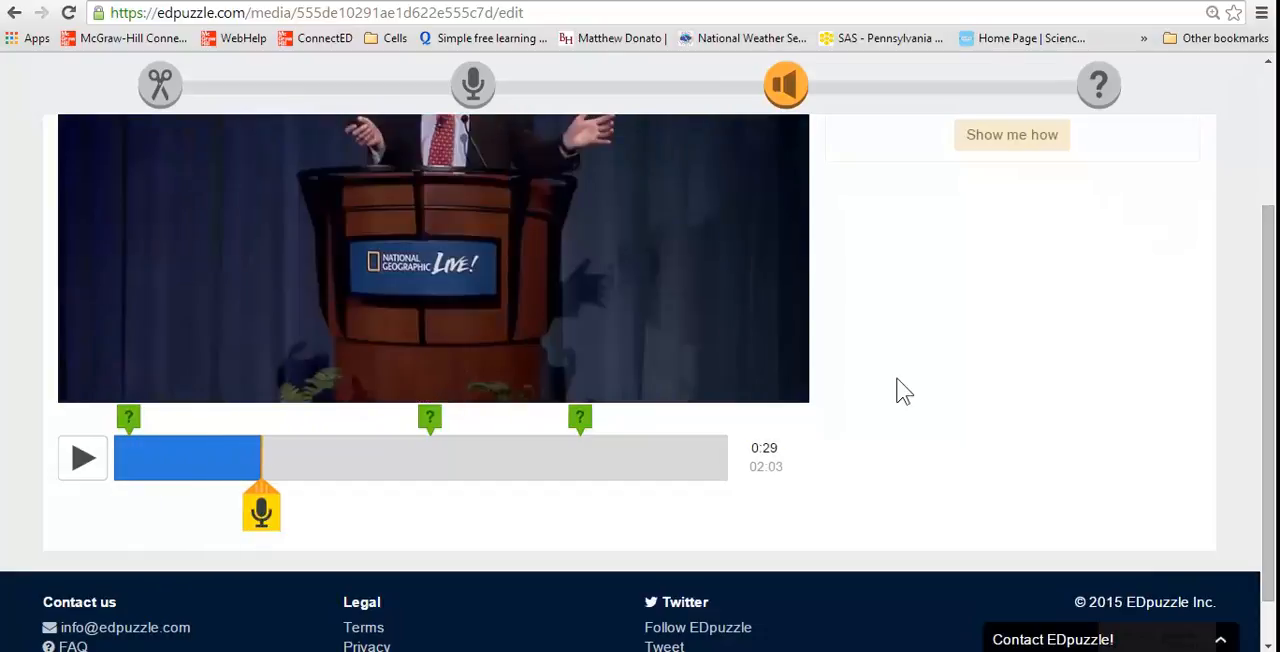
drag(1266, 329, 1268, 246)
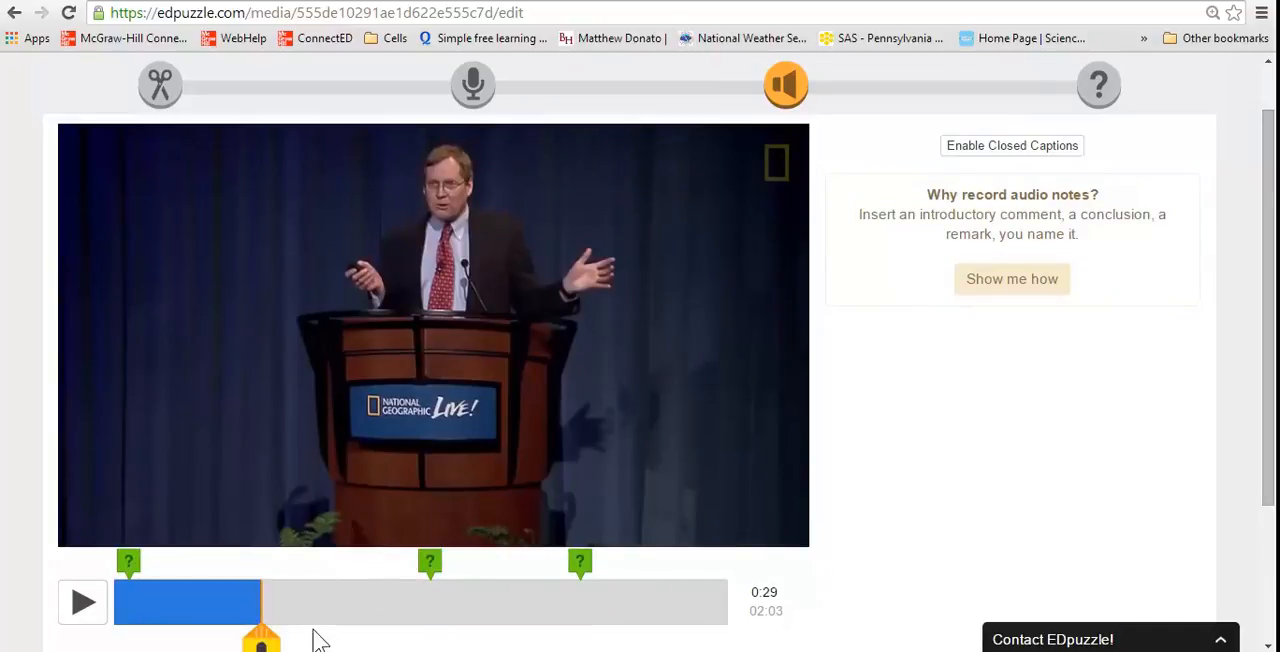
click(270, 645)
drag(1270, 257, 1275, 300)
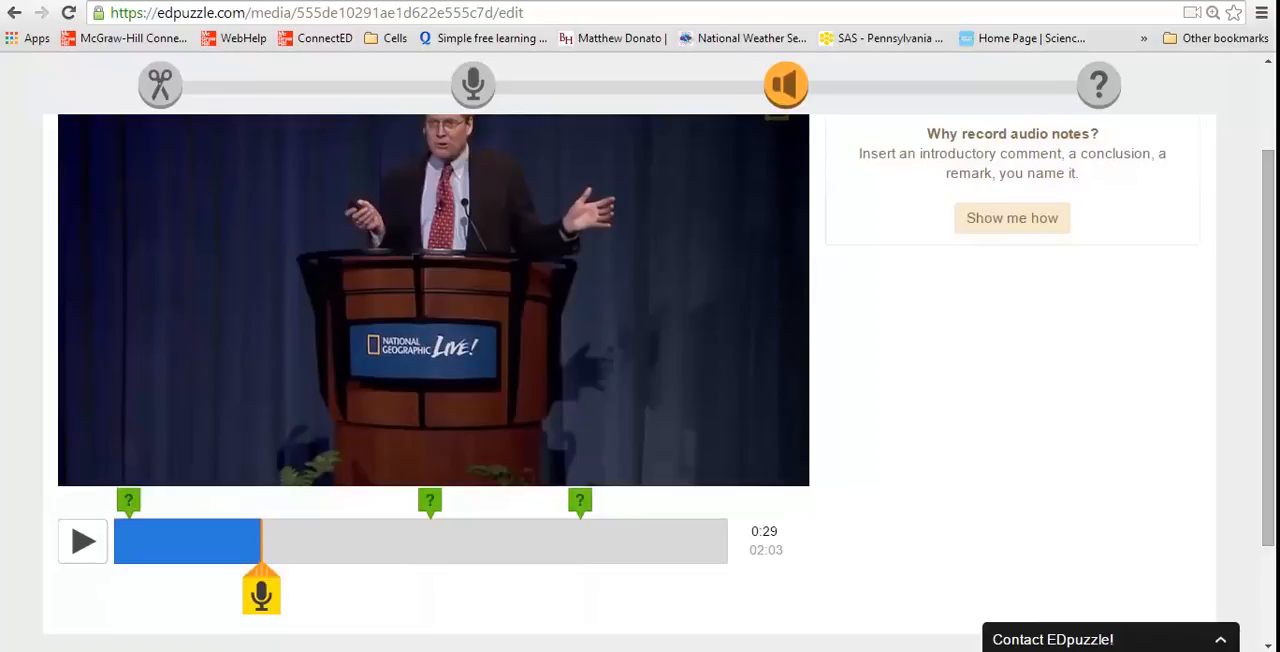
Finish editing the lesson and skip assigning it to any class for now
drag(1268, 367, 1266, 194)
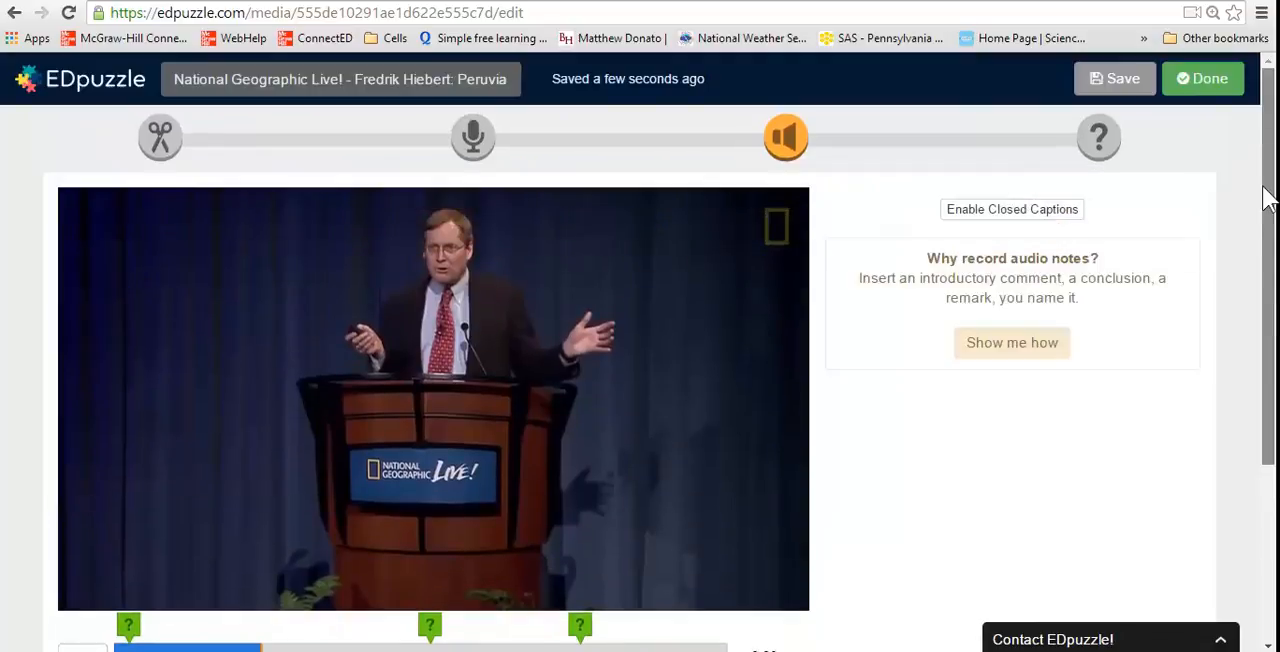
click(1206, 82)
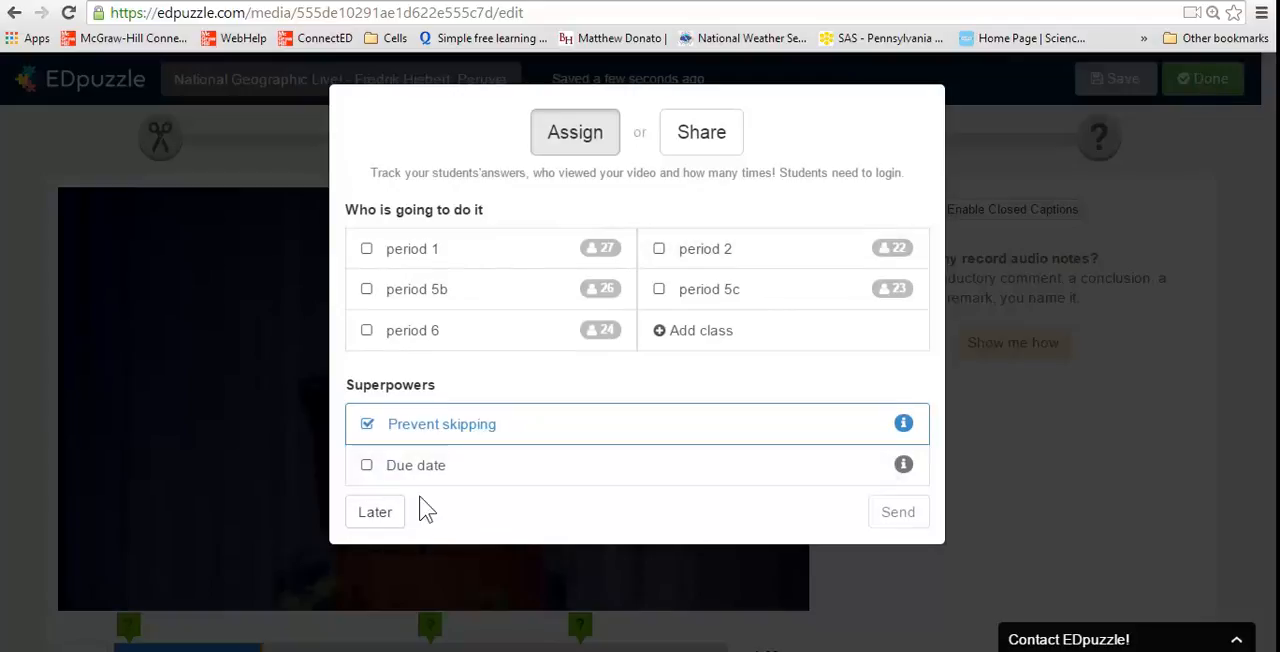
click(365, 520)
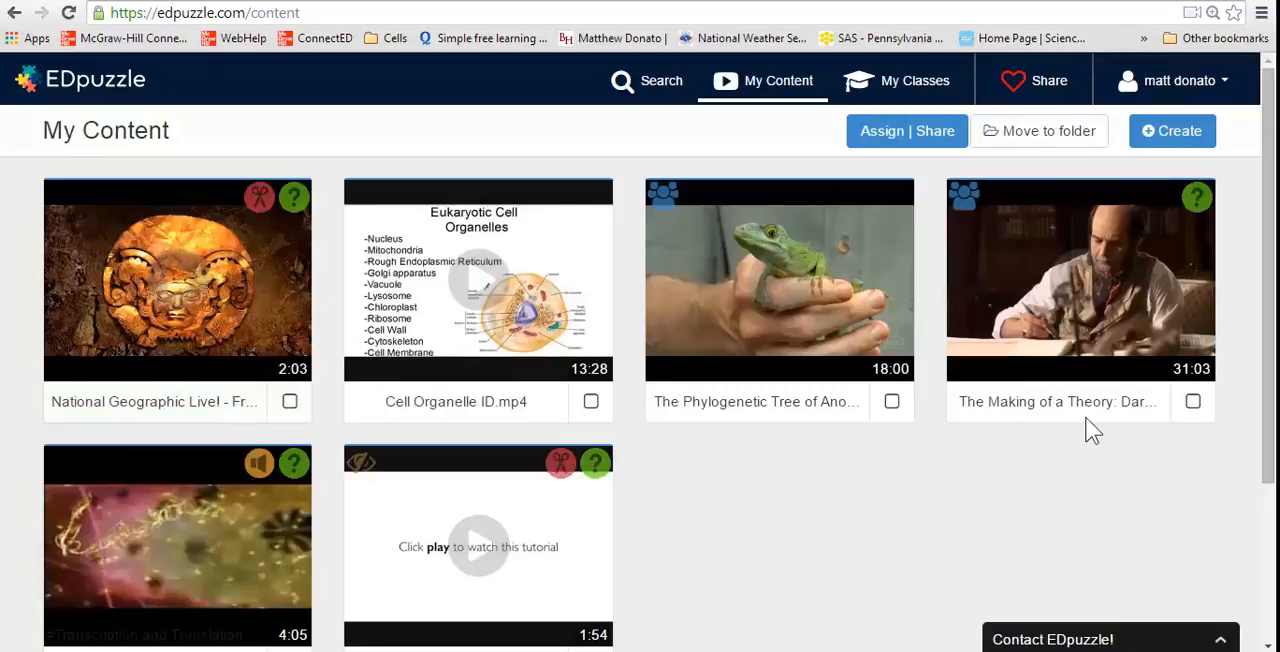
Open the National Geographic Live! Peruvian Gold lesson from the saved content and start playing its preview
click(650, 91)
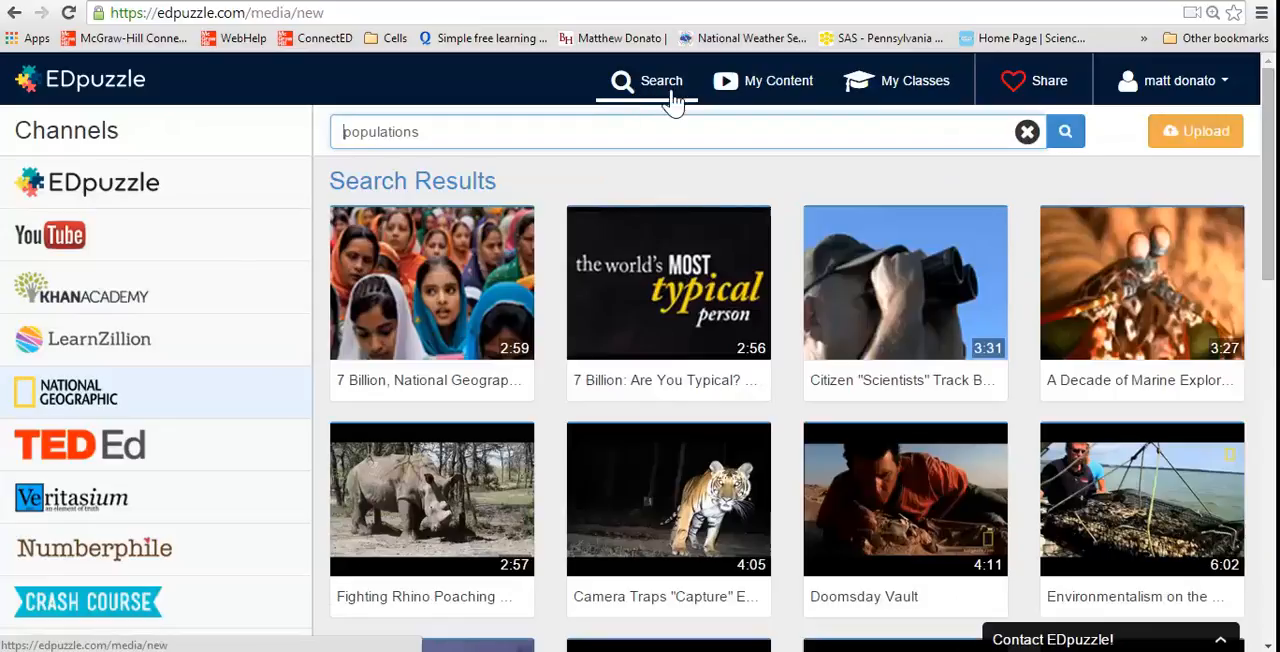
click(791, 90)
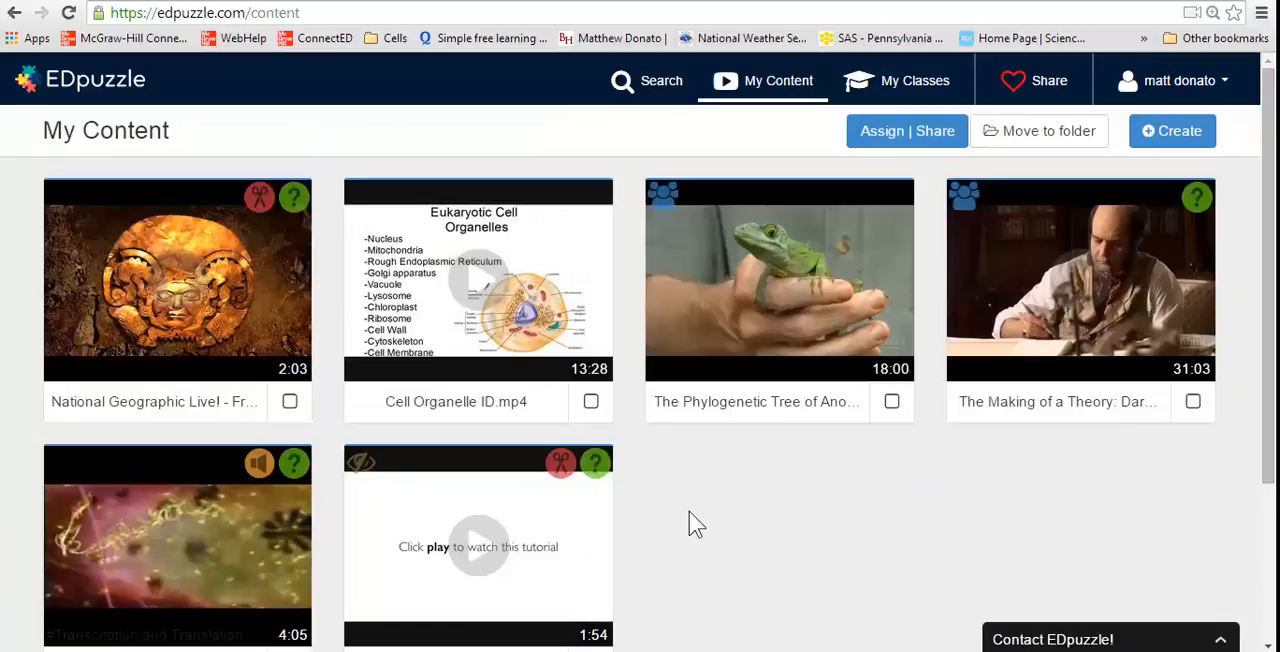
click(198, 342)
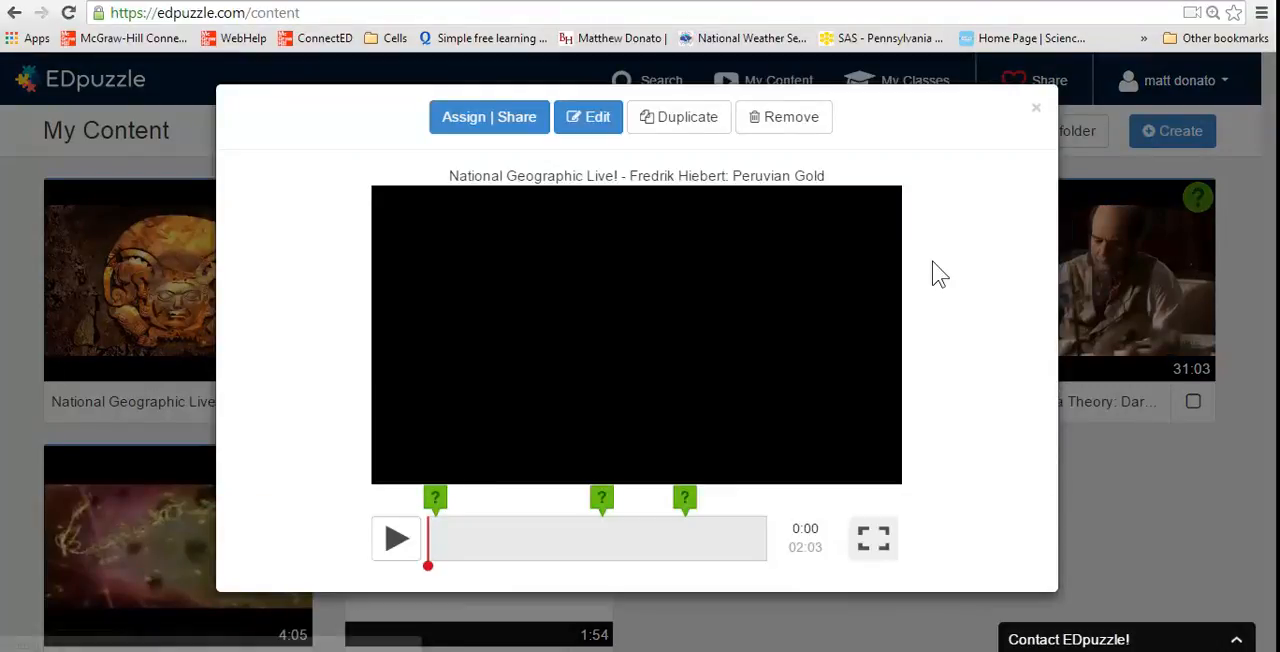
click(395, 540)
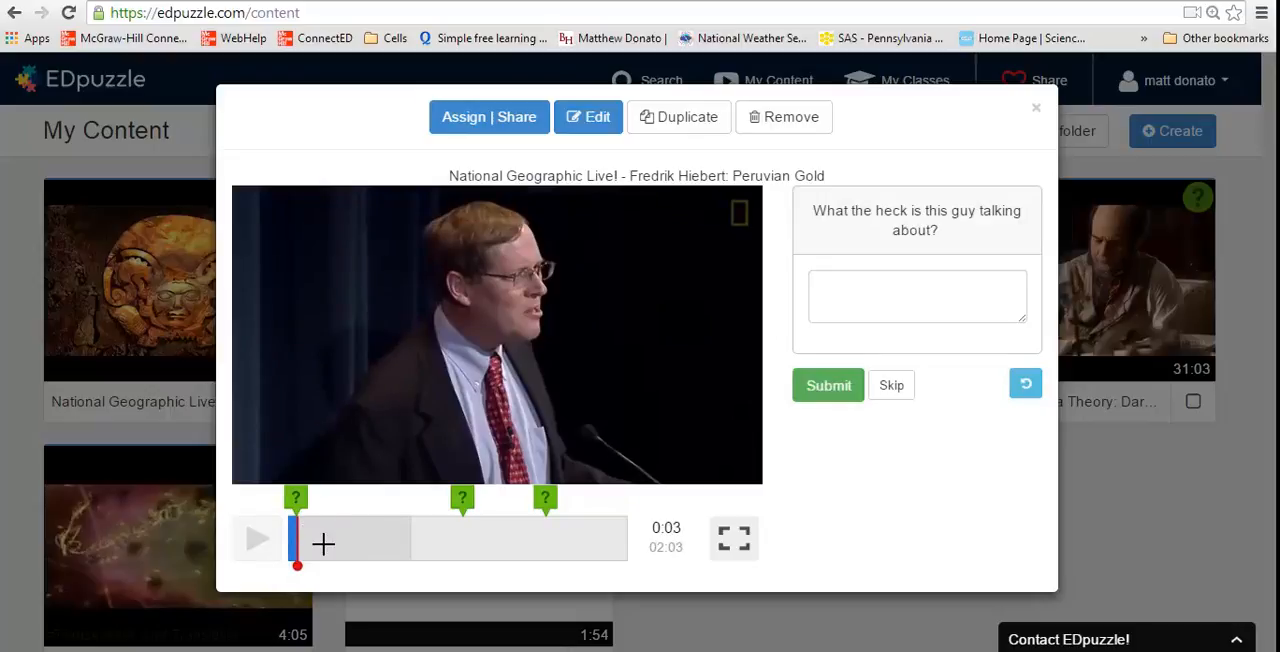
Answer the preview's open-ended question with "an", submit it and continue the video
click(917, 300)
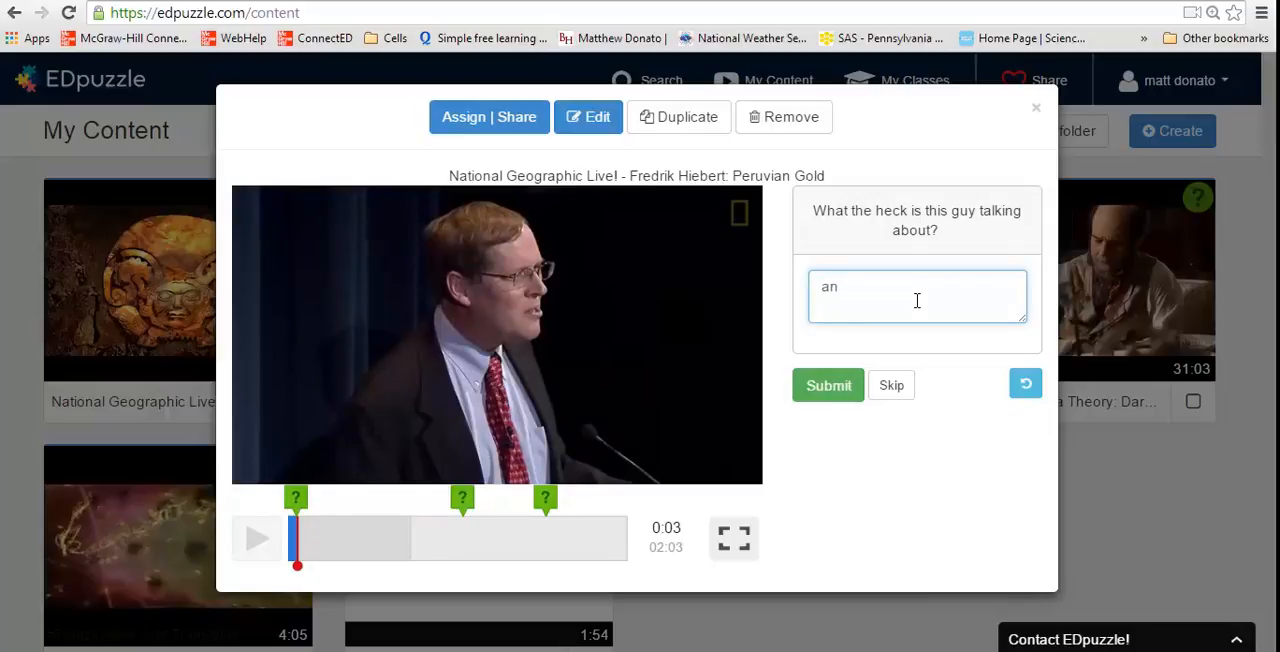
click(829, 388)
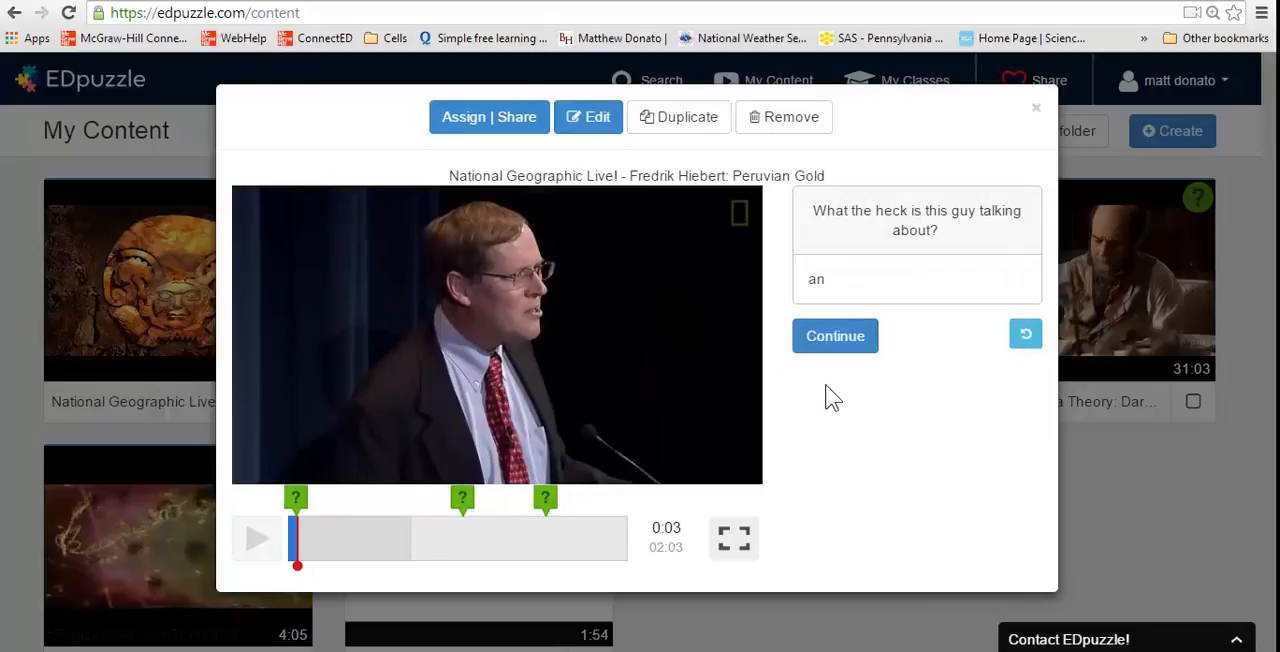
click(844, 347)
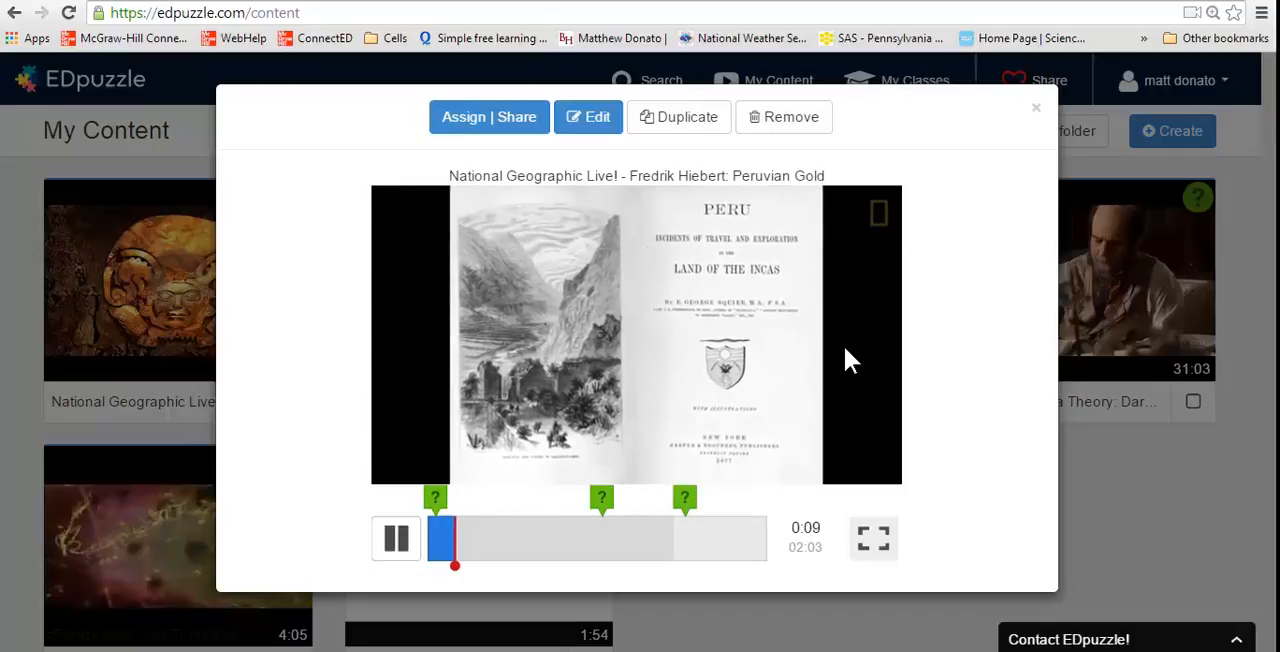
Skip ahead to the question at 1:04, submit "disagree" as the answer and continue the video
click(502, 539)
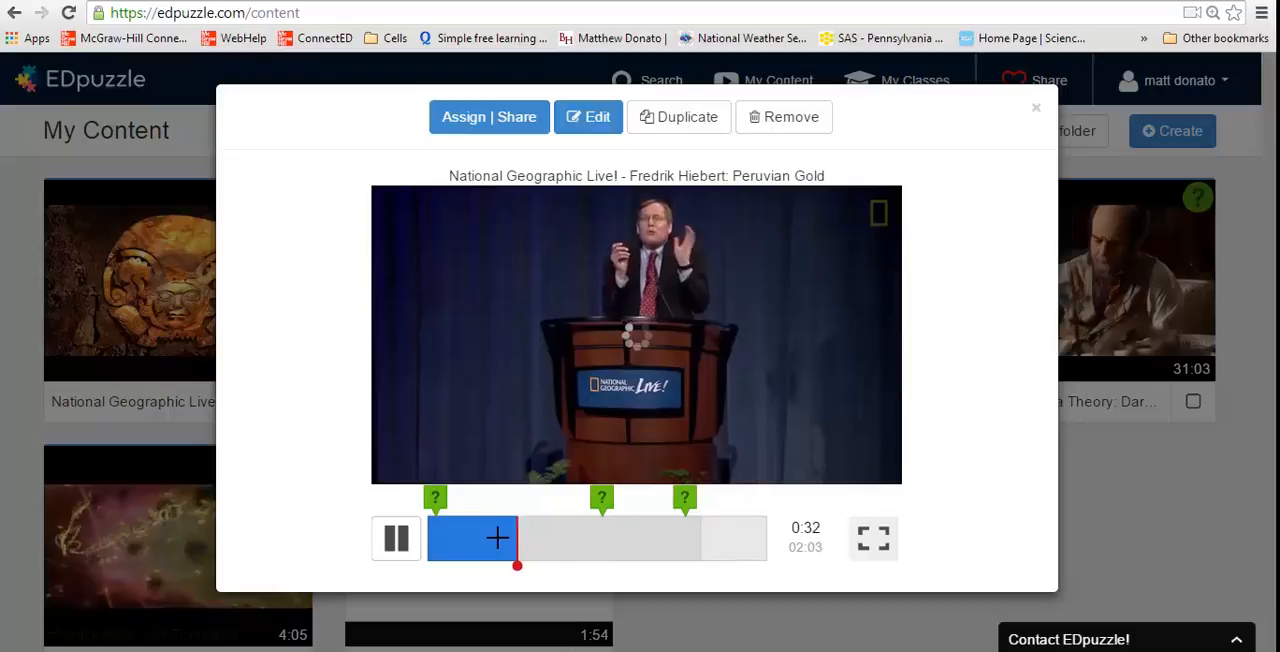
click(489, 539)
click(489, 539)
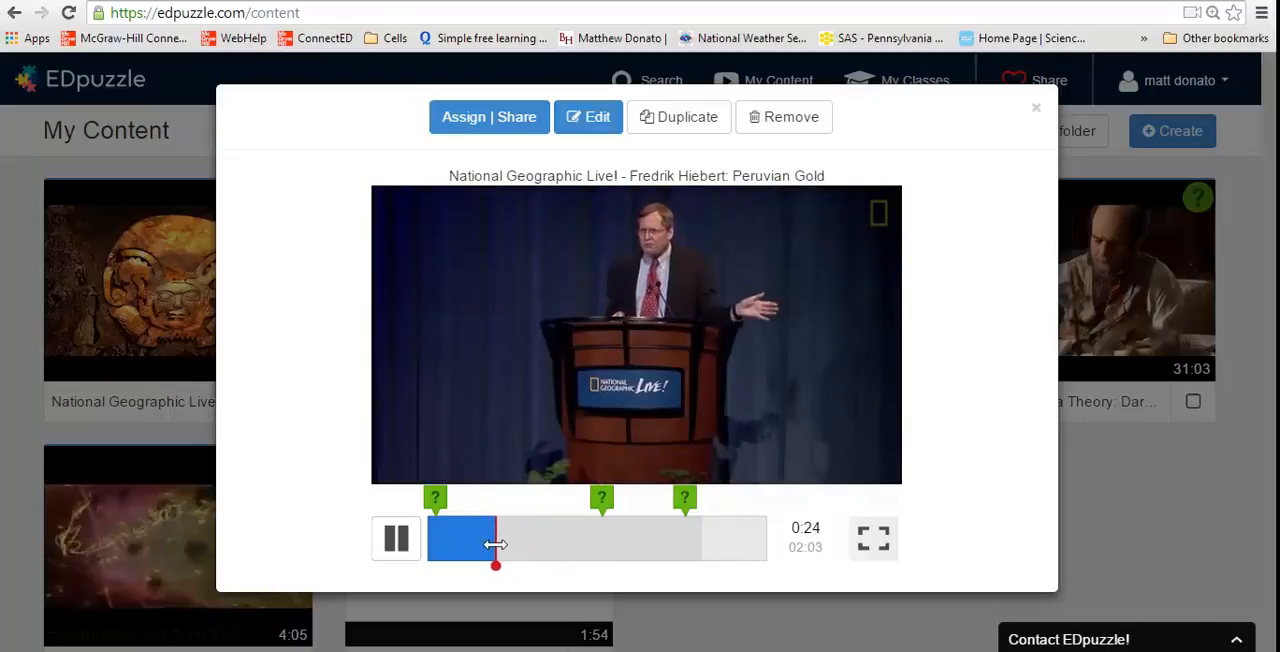
click(600, 539)
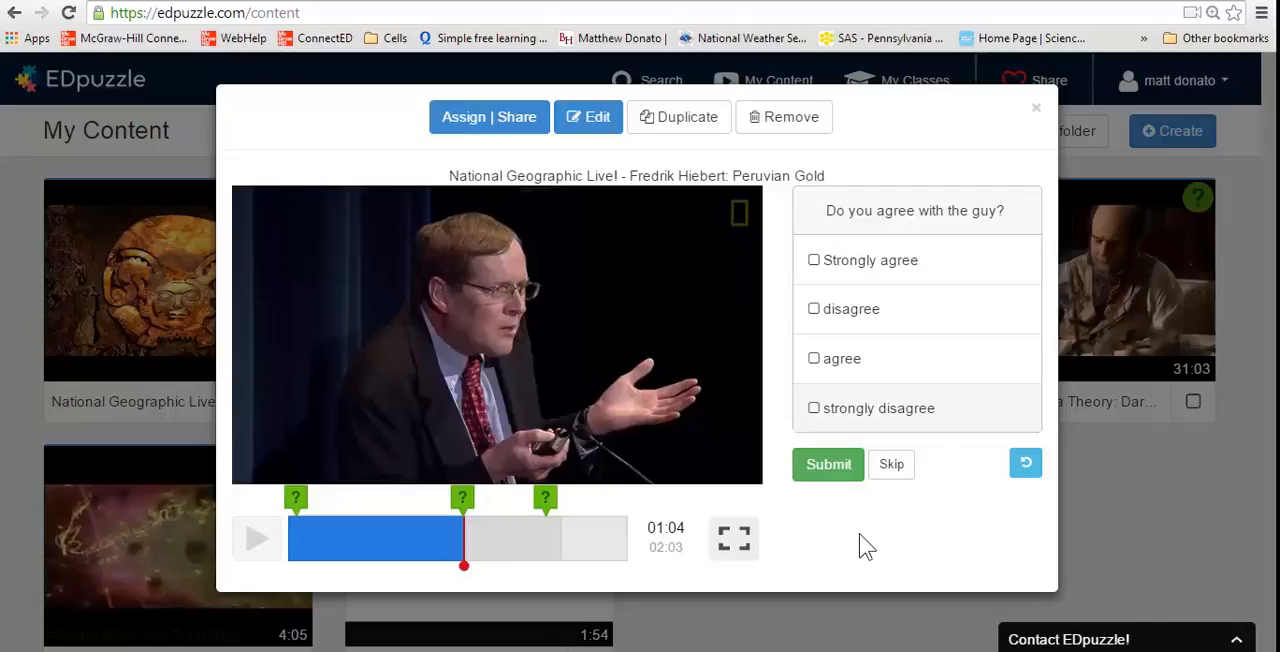
click(814, 309)
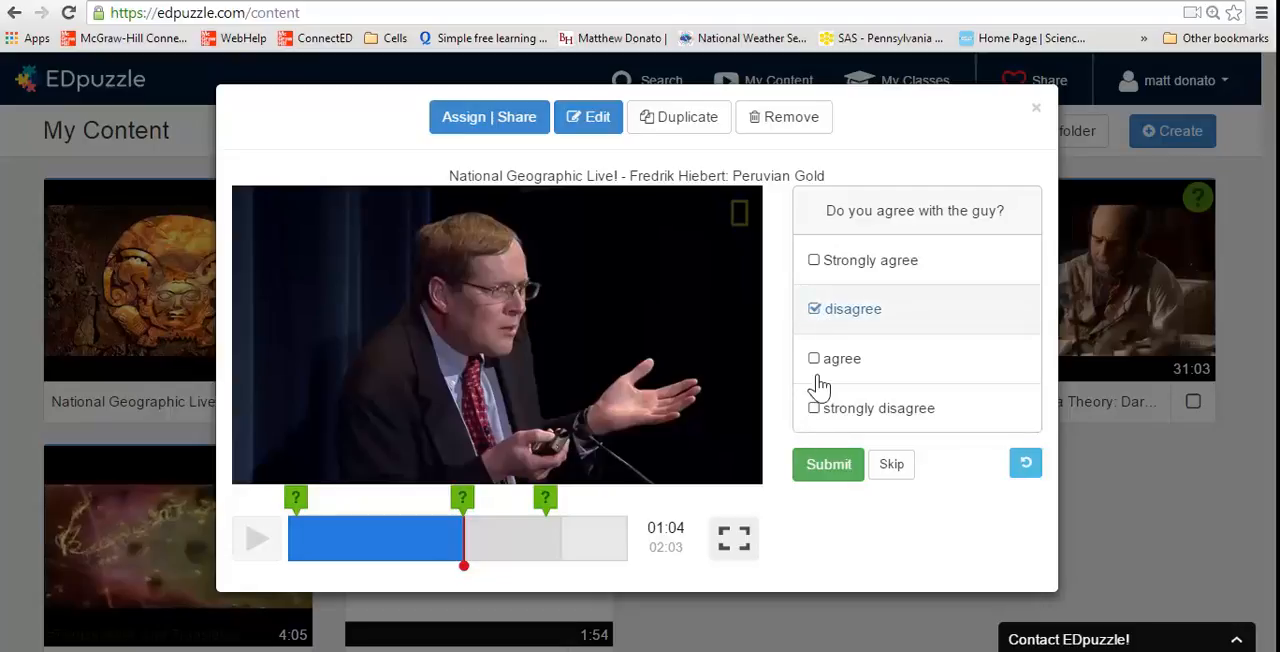
click(829, 466)
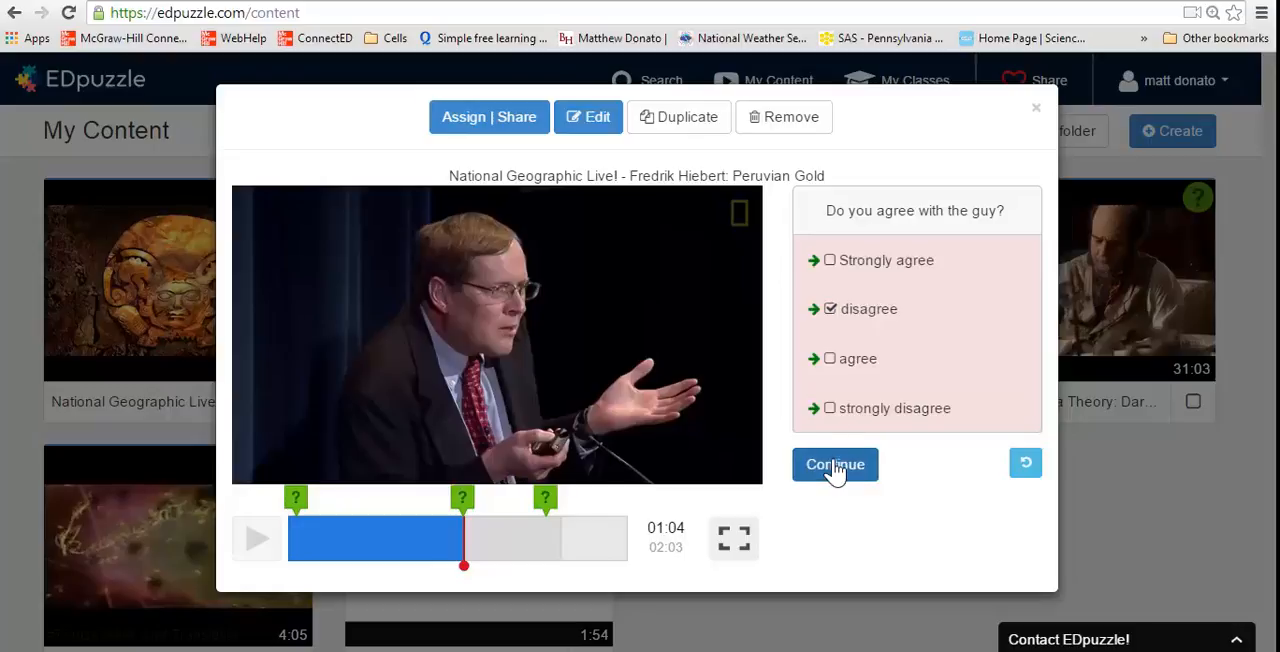
click(835, 468)
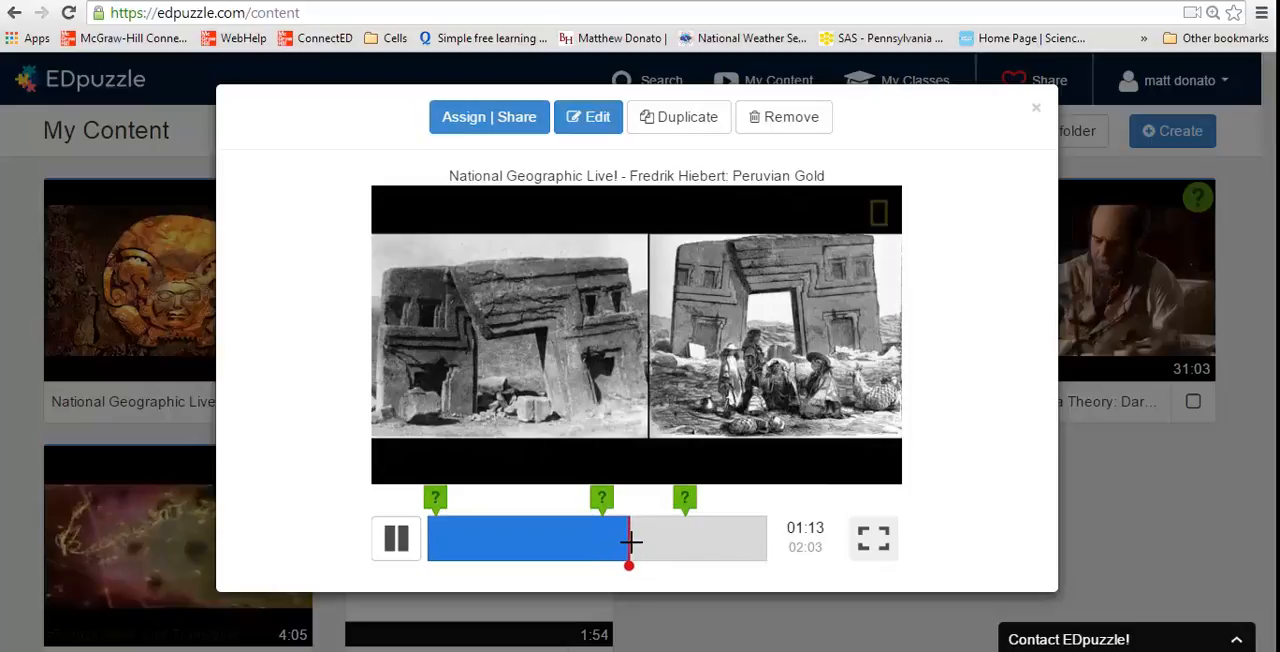
Advance the preview to the comment at 1:34, continue past it and close the preview
drag(631, 543, 679, 543)
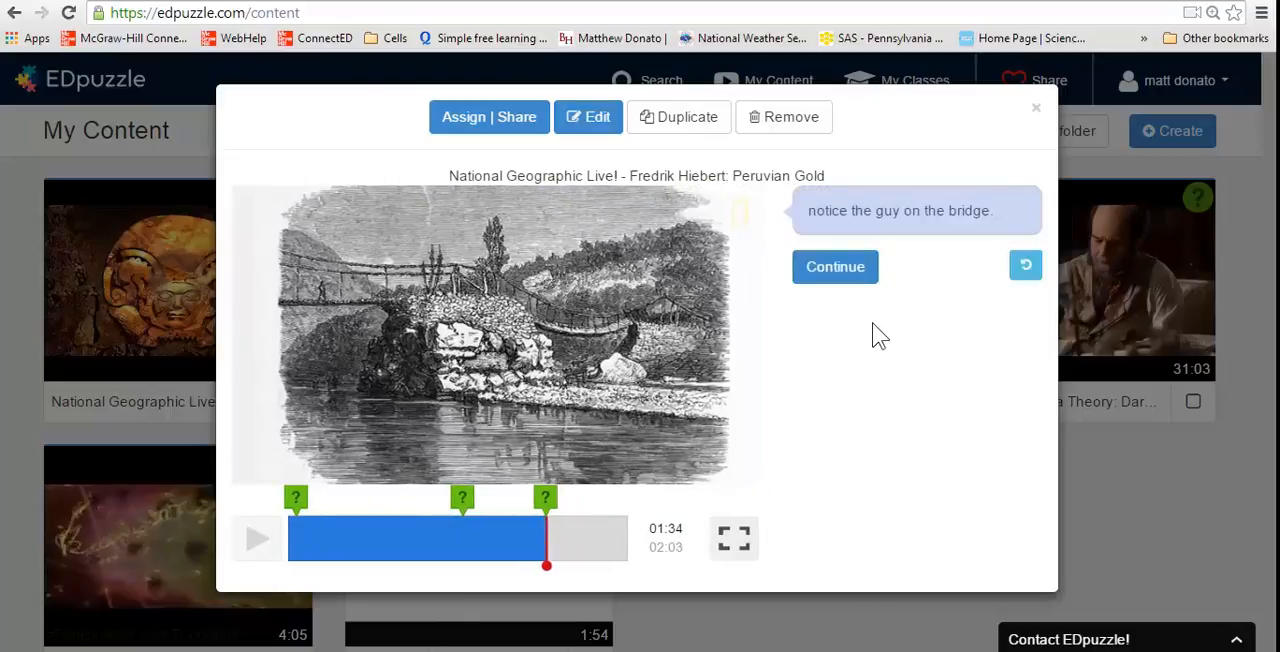
click(832, 268)
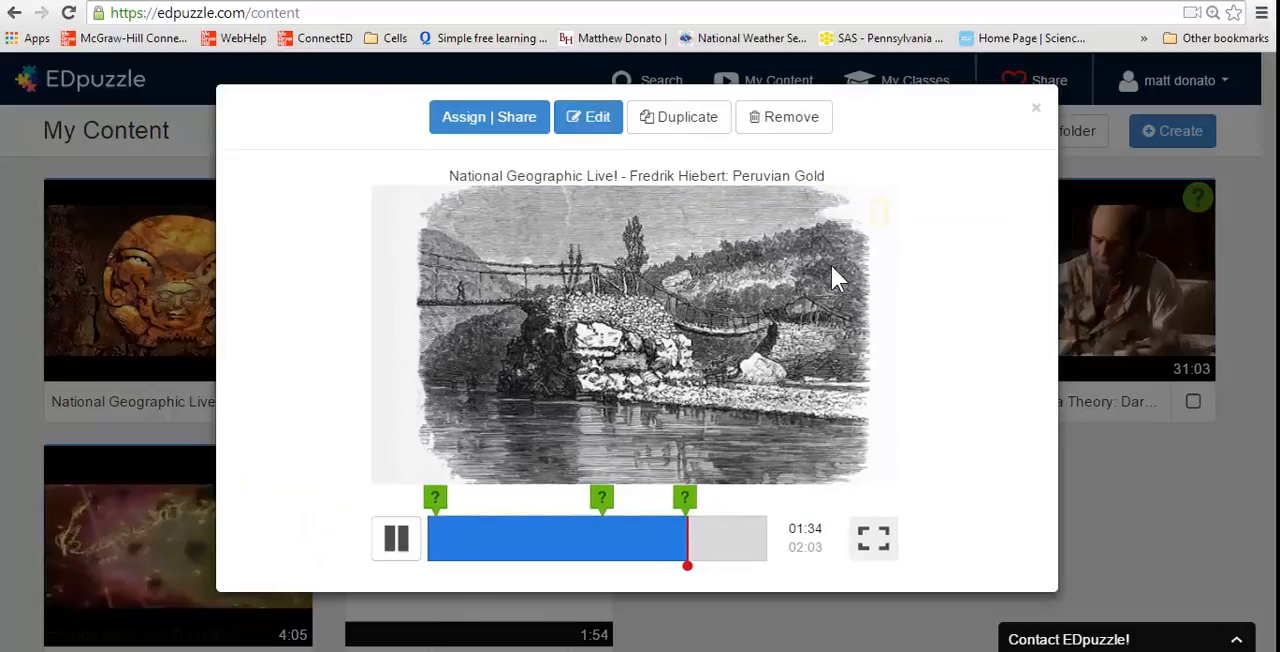
click(1037, 107)
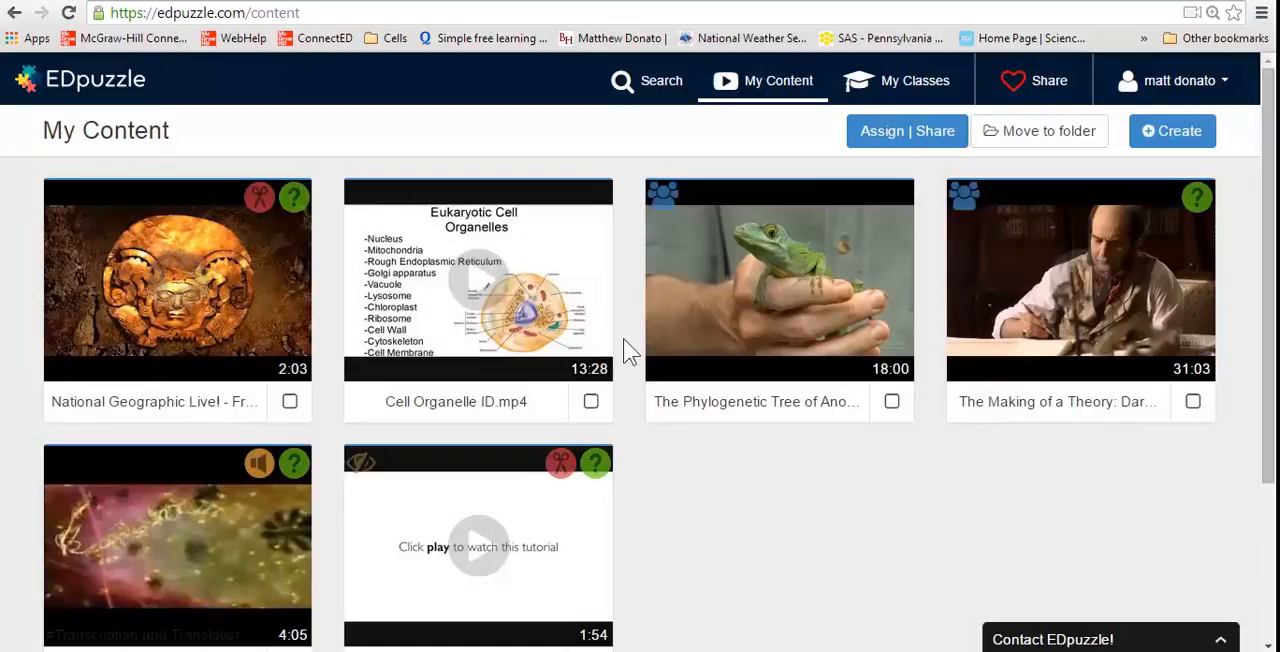
Select only the National Geographic Live! lesson in the saved content and open its assignment options
click(291, 402)
click(290, 404)
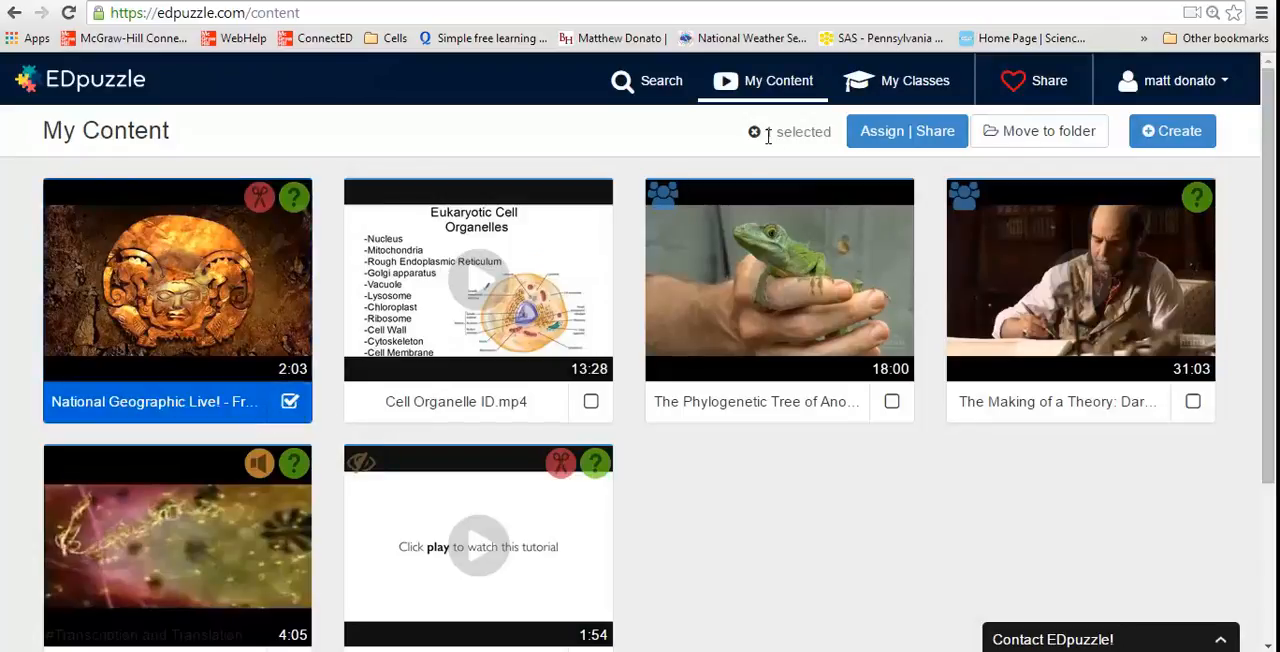
click(290, 404)
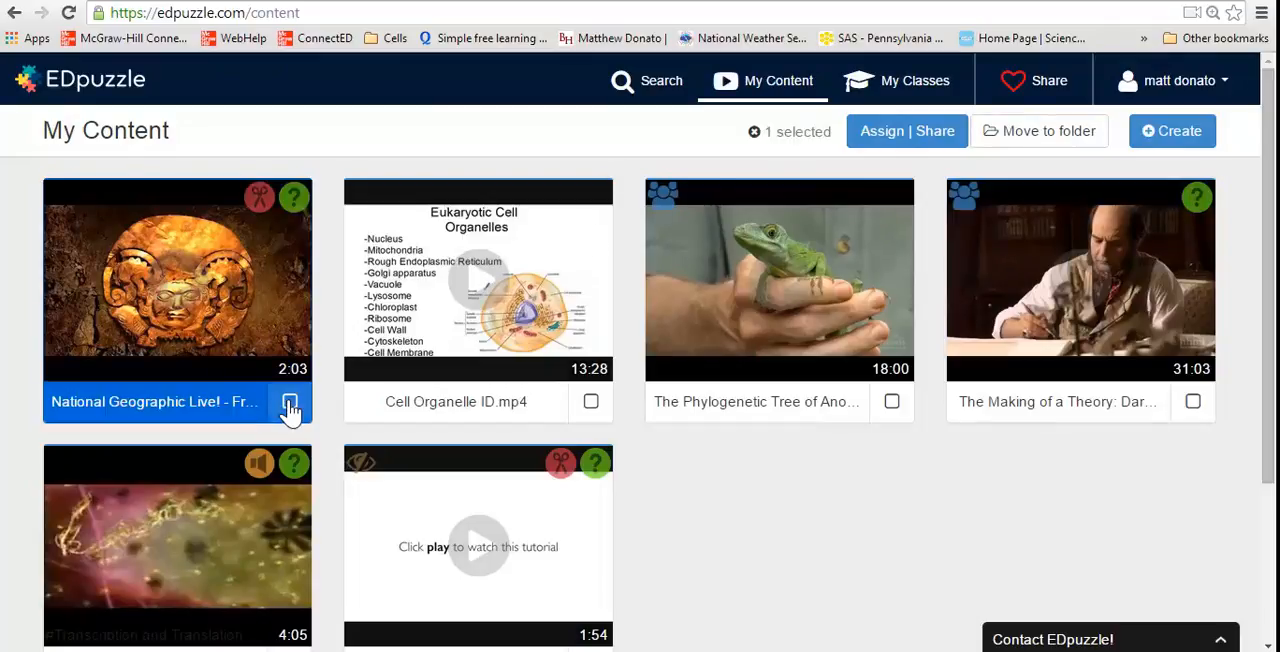
click(884, 134)
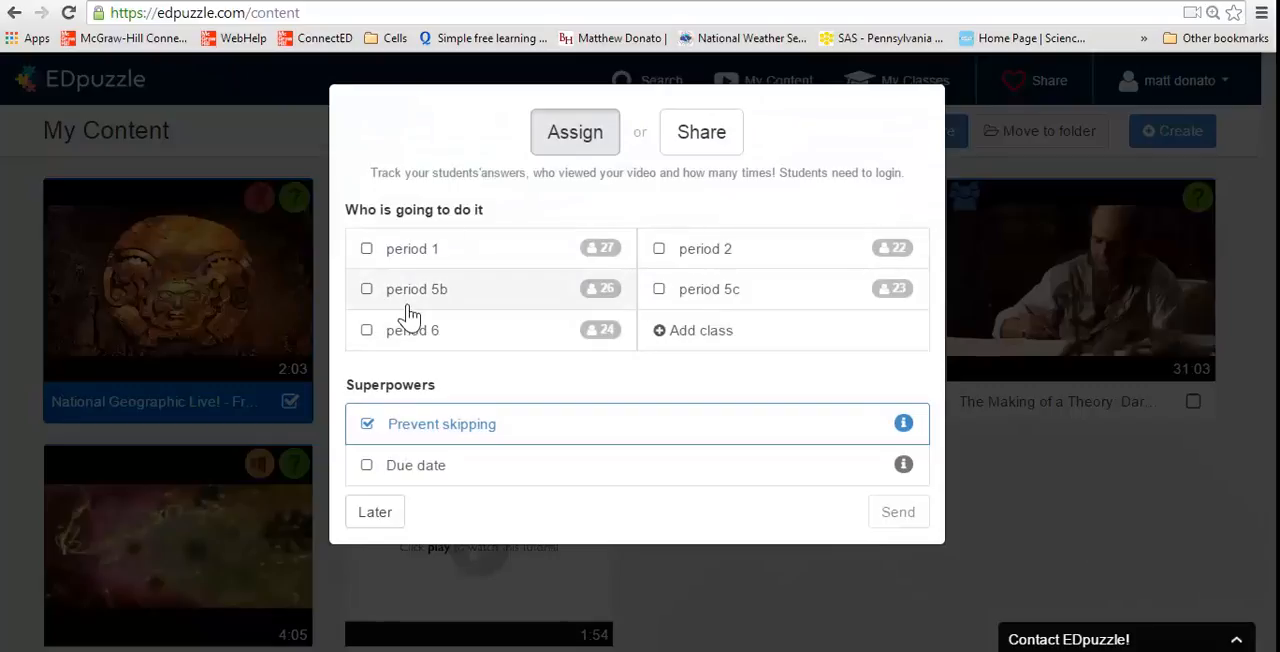
Assign the lesson to period 1 and period 2 with Prevent skipping on and no due date, and send it
click(367, 252)
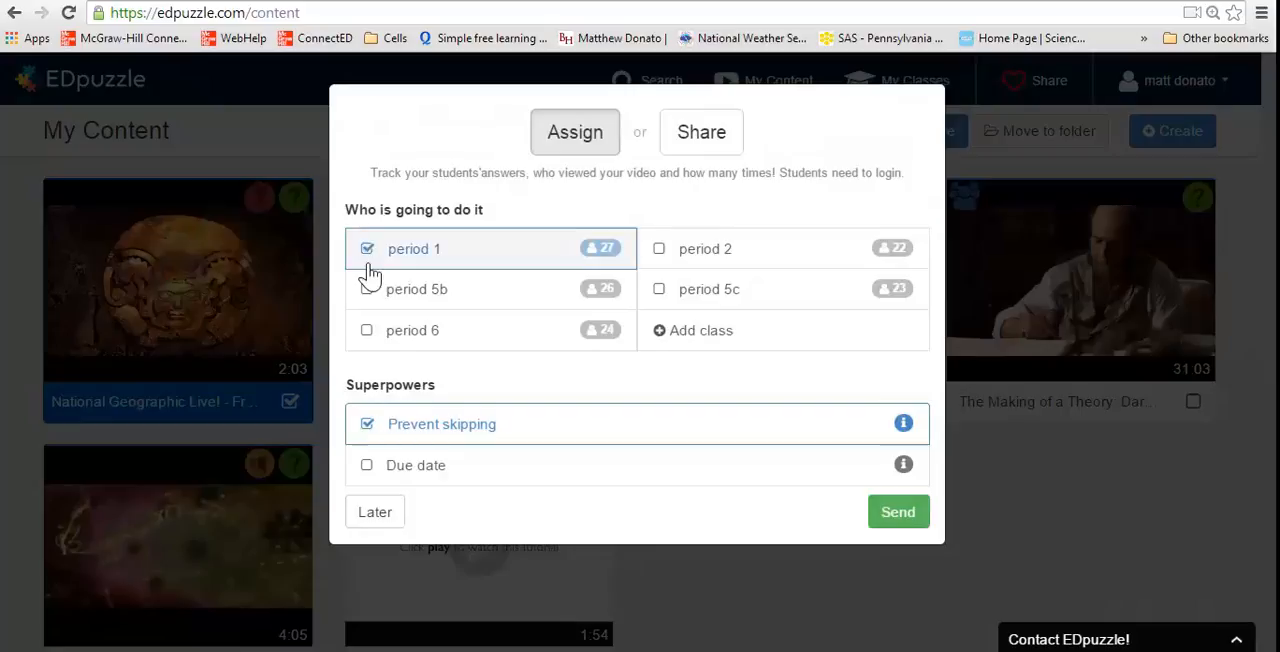
click(662, 252)
click(367, 425)
click(367, 425)
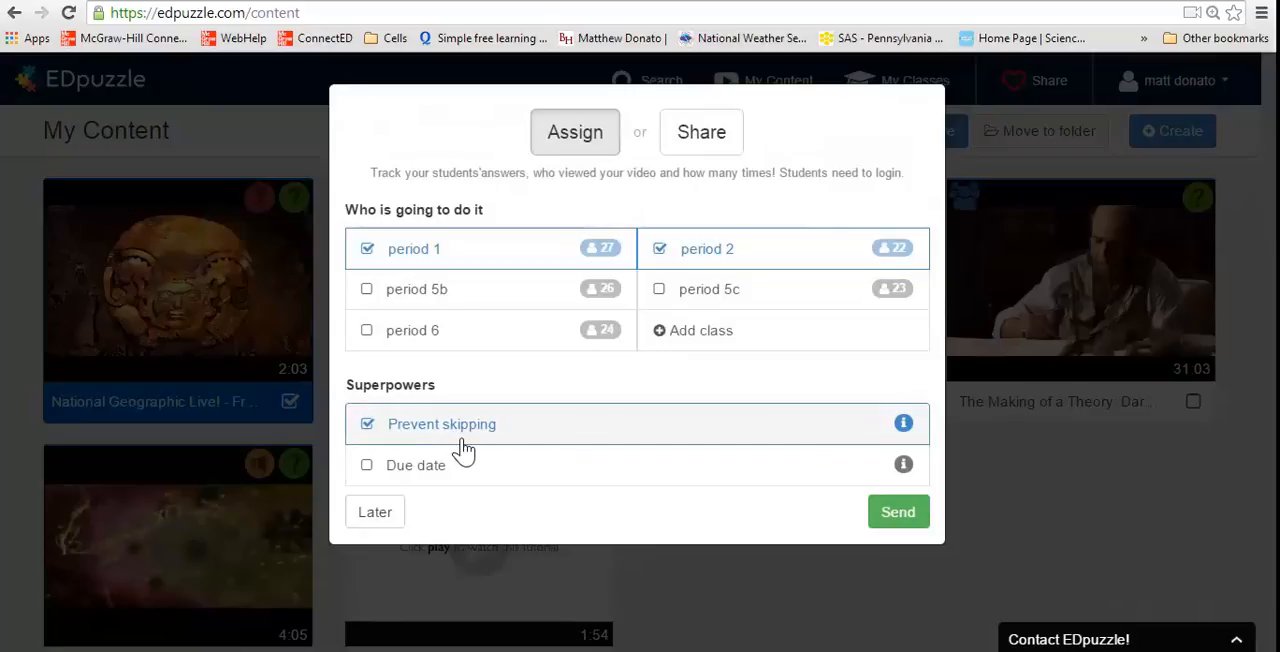
click(365, 466)
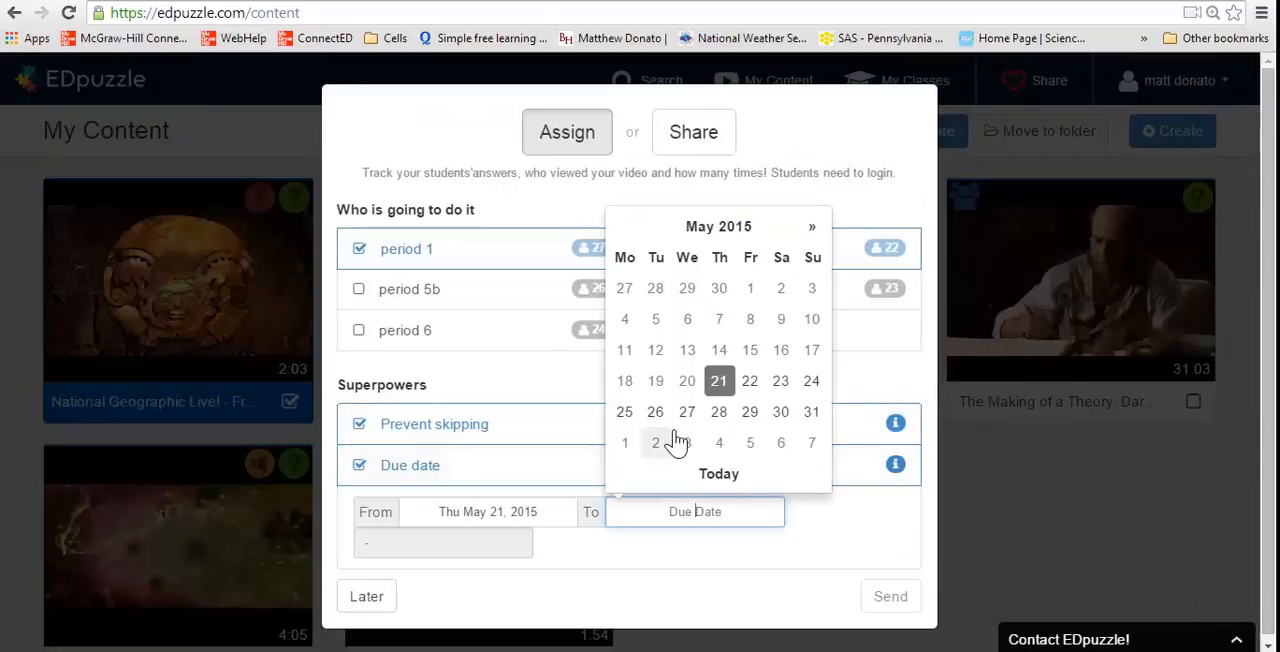
click(362, 466)
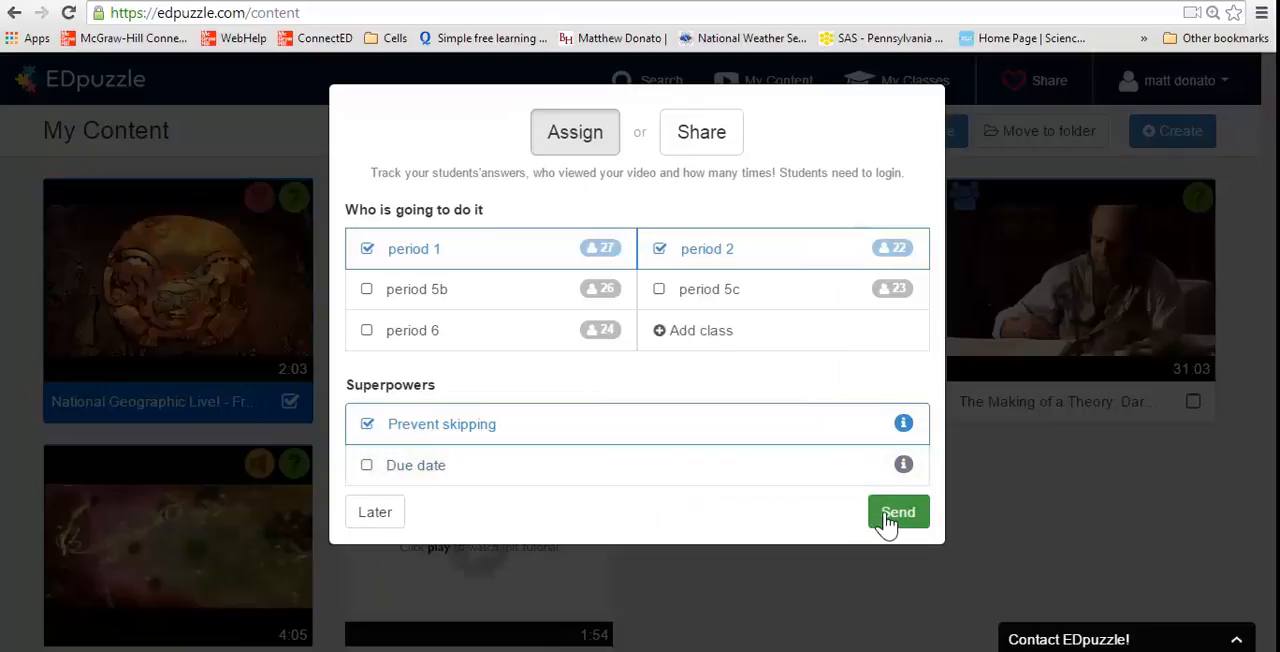
click(888, 522)
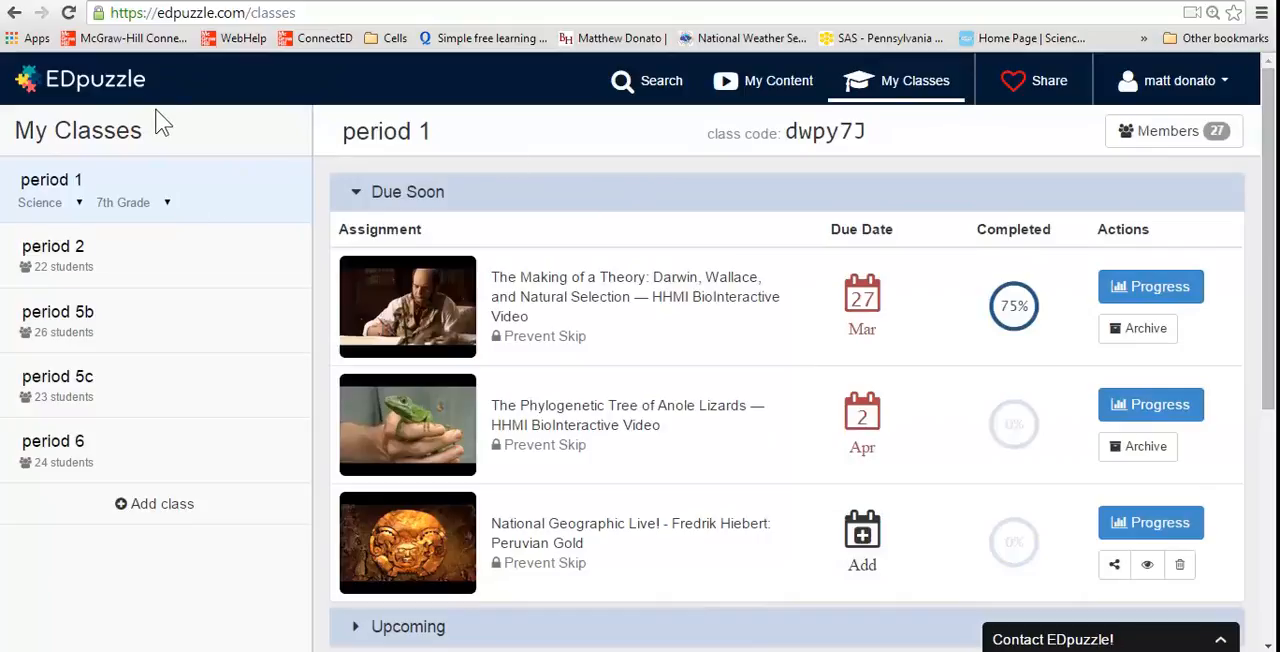
Revisit the video search and saved content, and compare the assignments of periods 1, 2 and 5b, ending on period 2
click(627, 100)
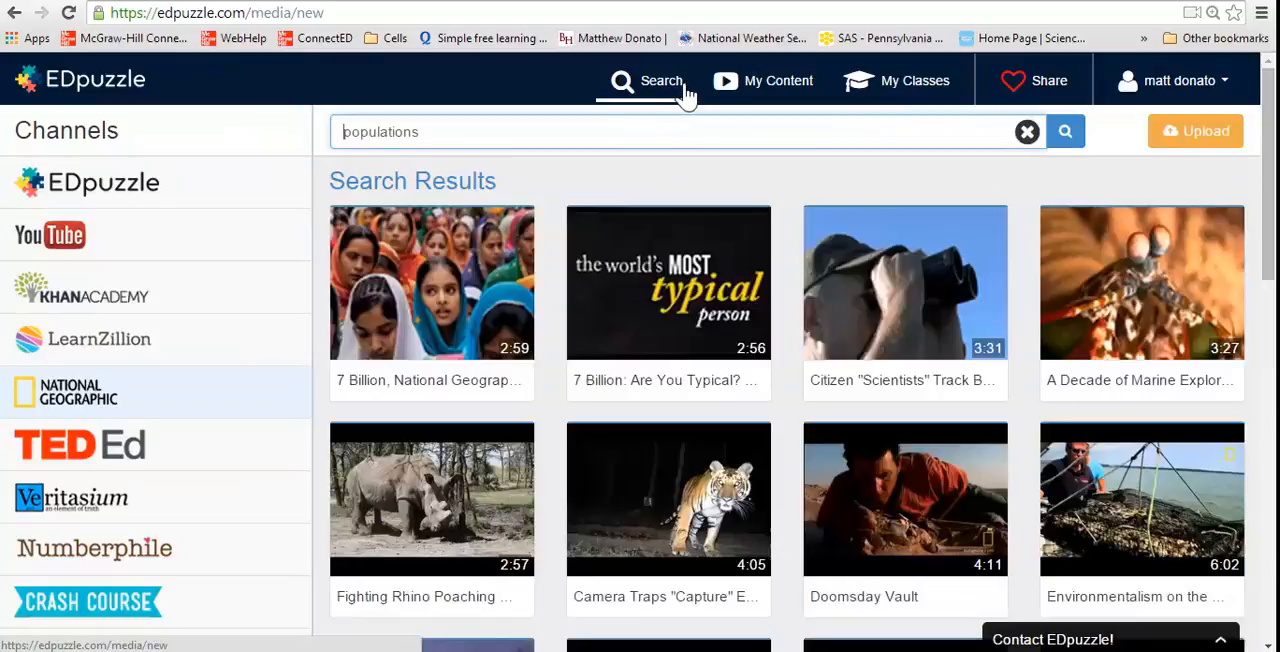
click(740, 88)
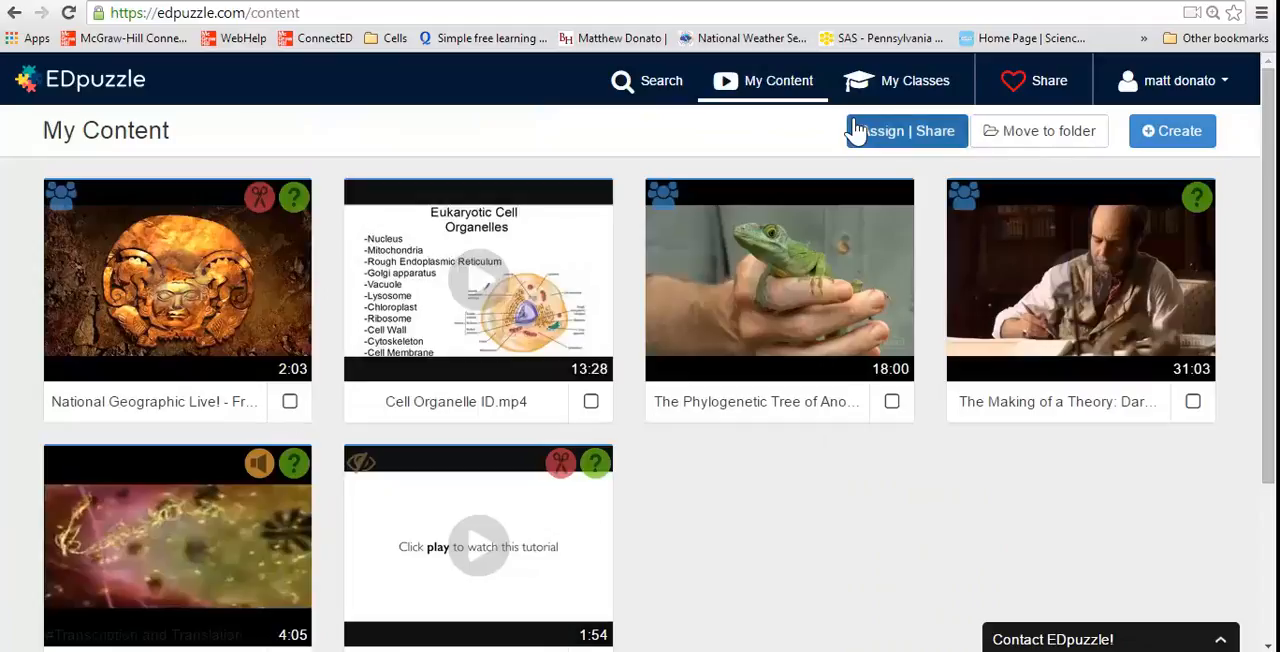
click(893, 86)
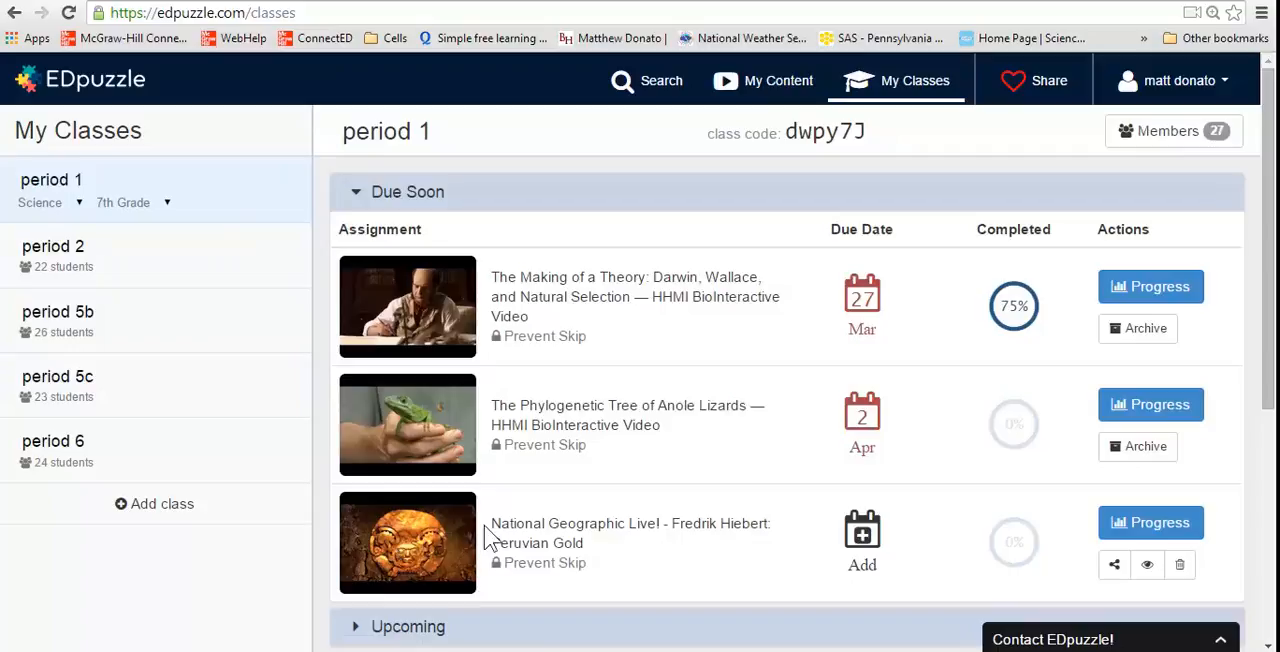
click(129, 275)
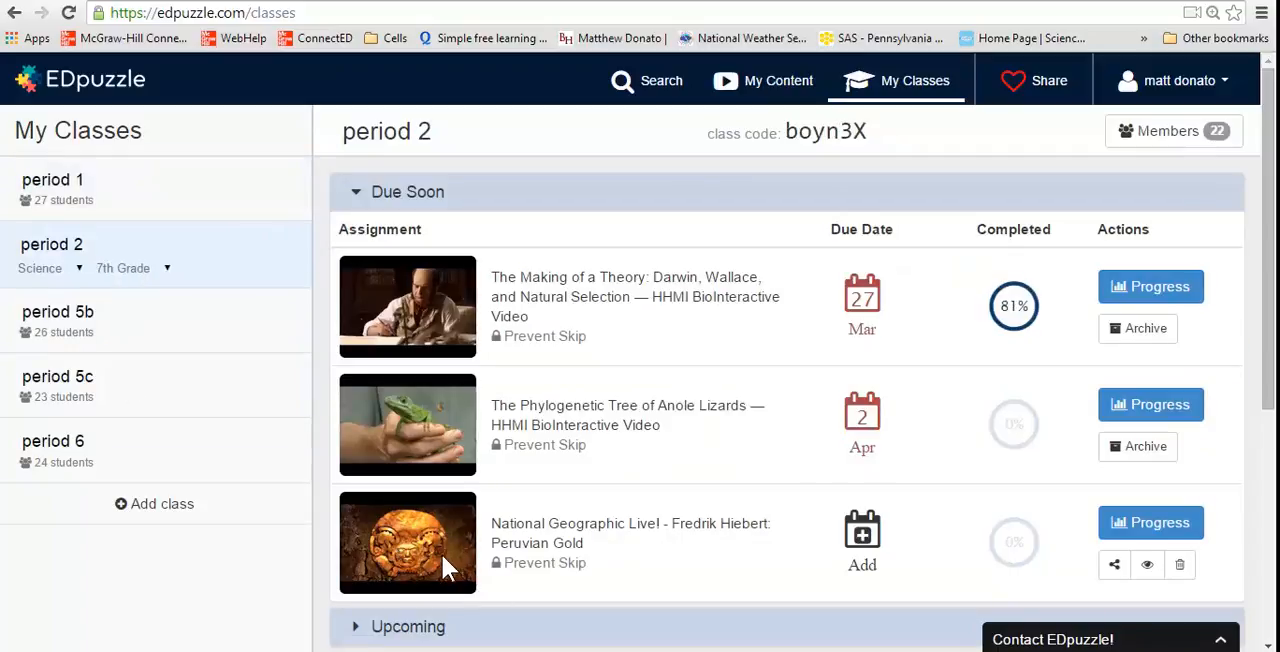
click(185, 343)
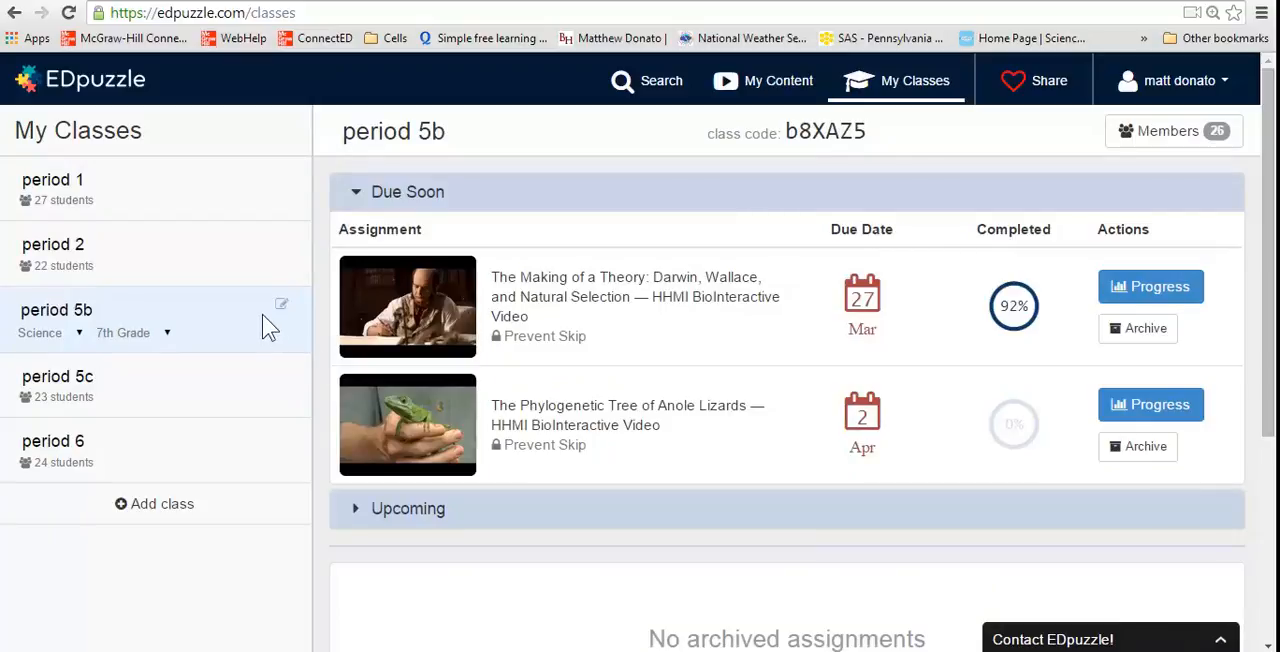
click(194, 244)
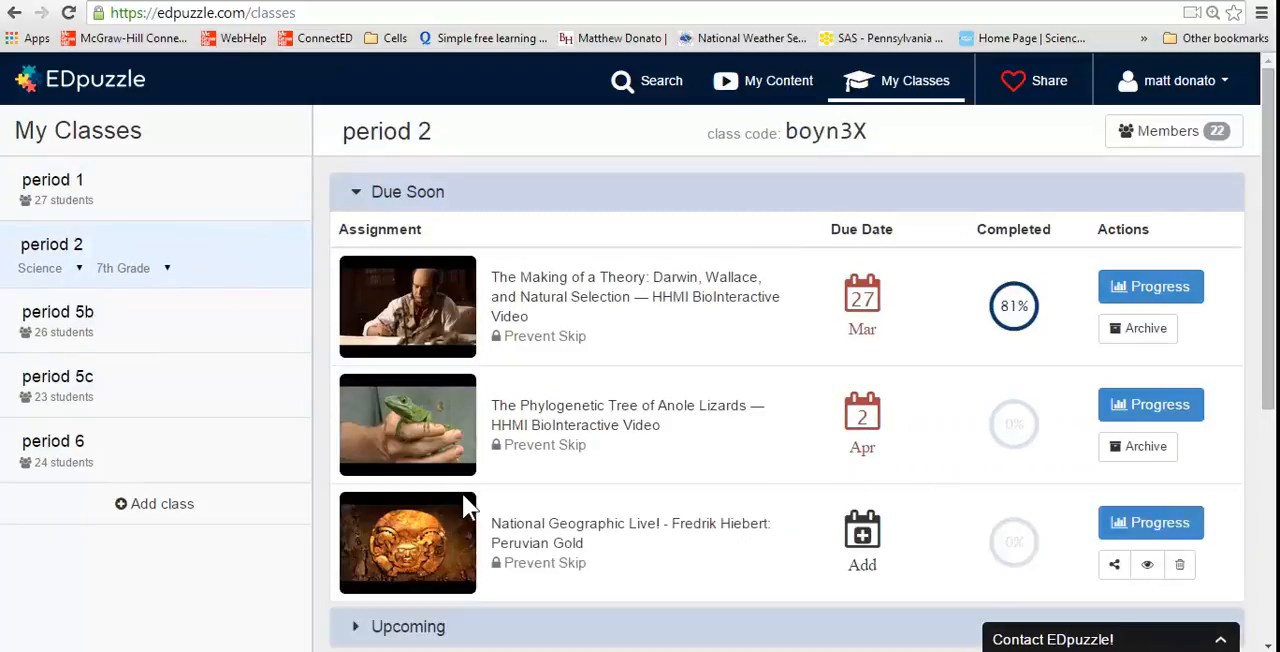
Open period 2's progress report for the National Geographic Live! lesson and look through its student list
click(1141, 530)
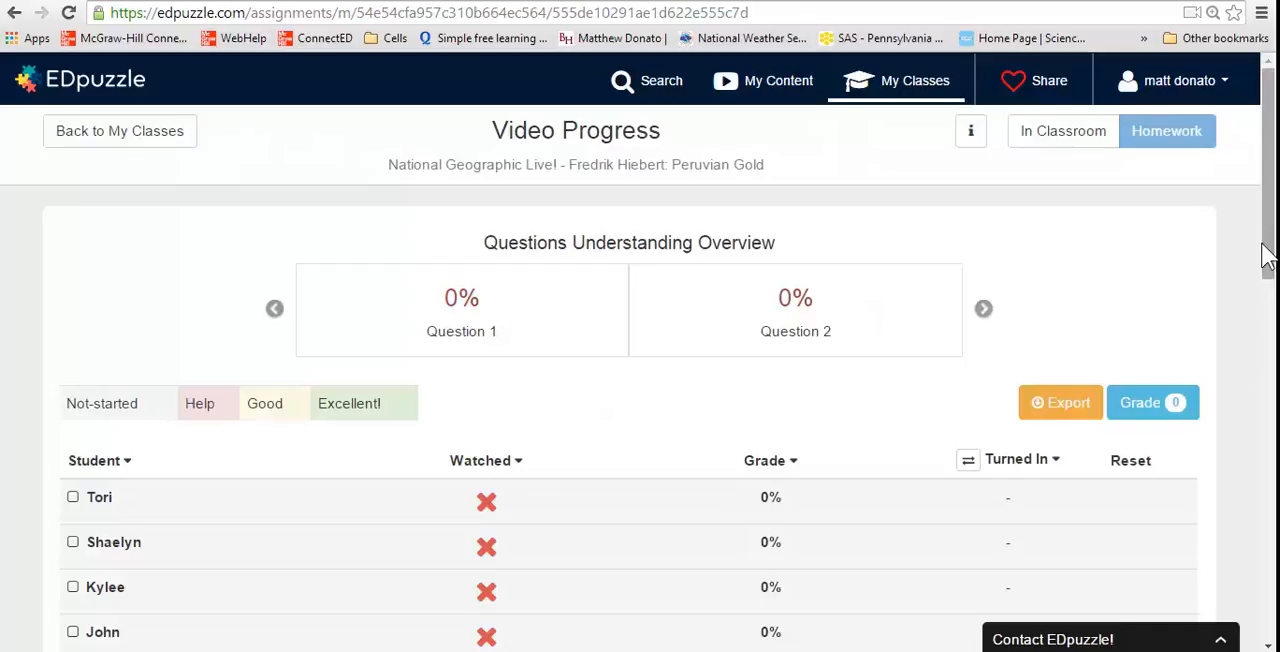
drag(1269, 252, 1277, 598)
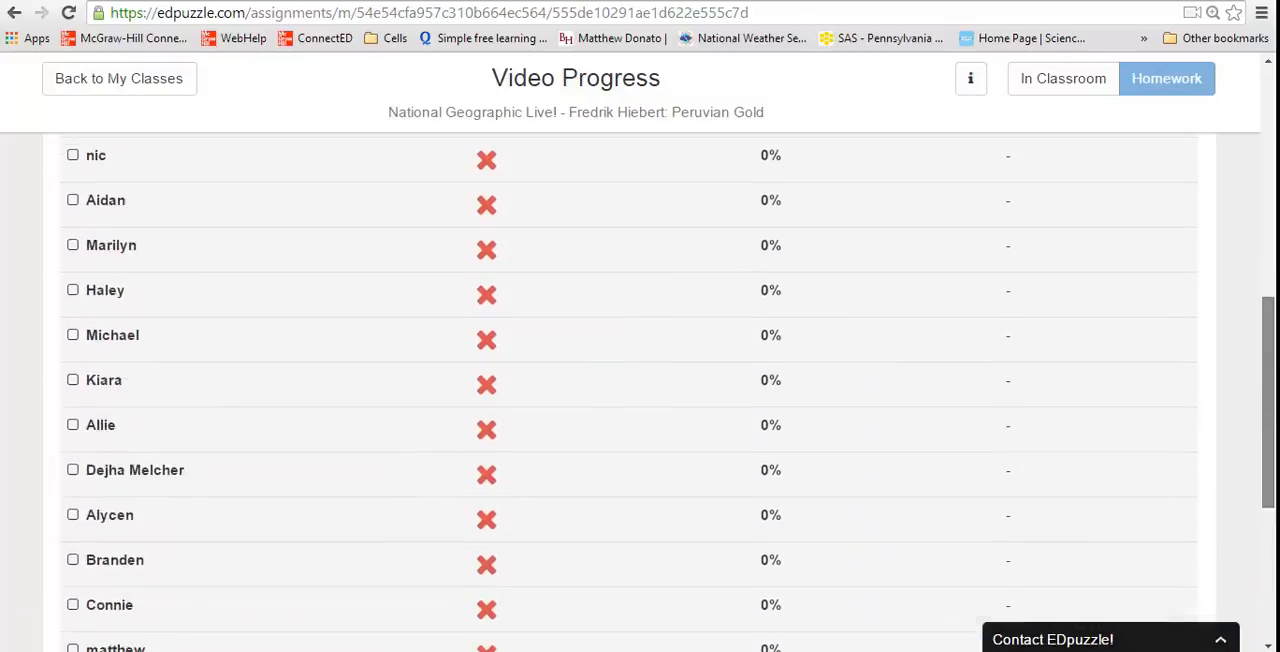
scroll(614, 366, up, 6)
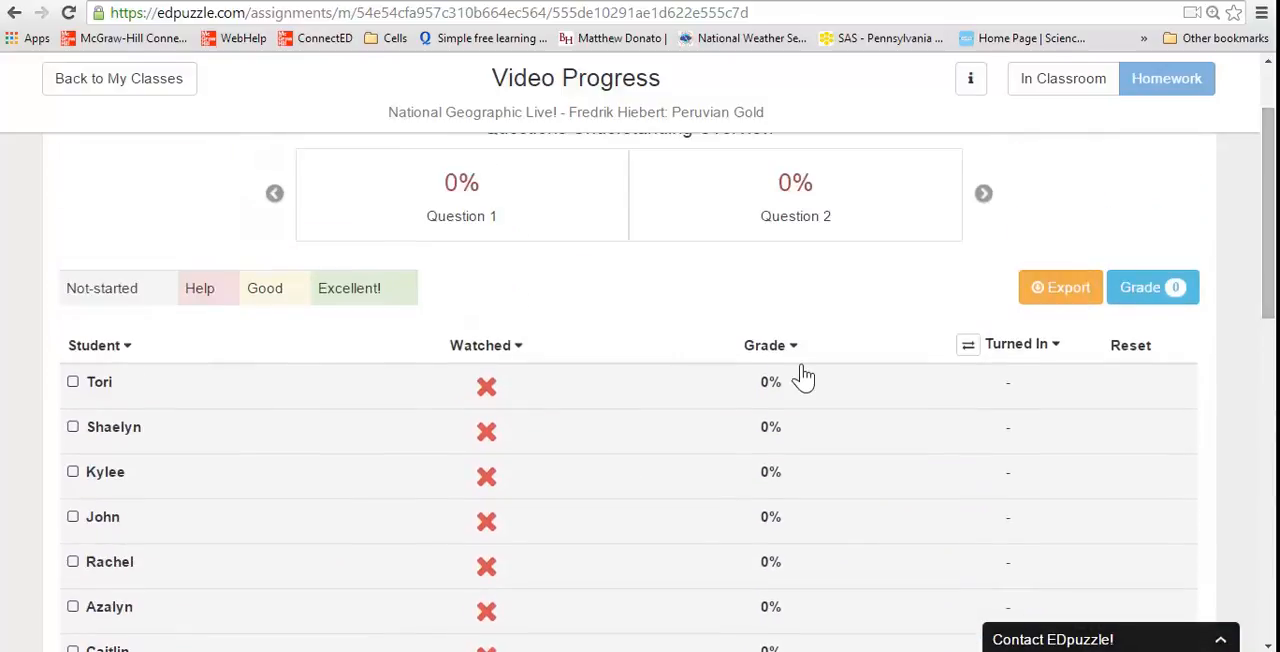
drag(1272, 245, 1272, 200)
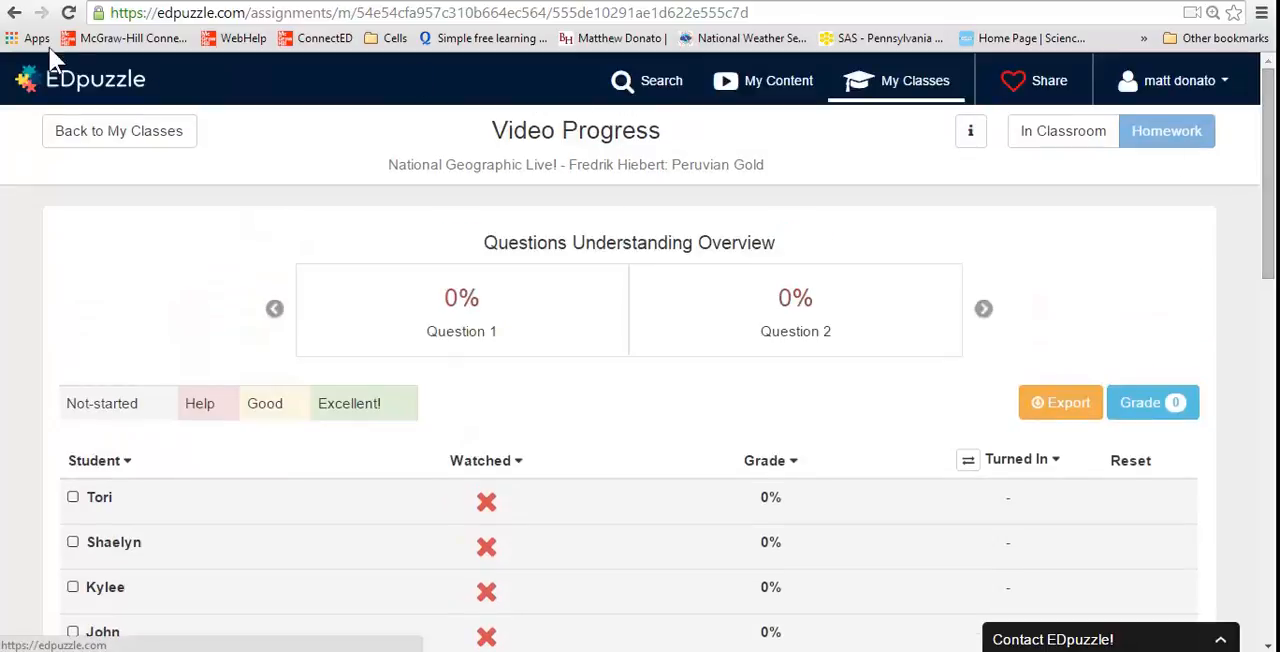
Return to the period 2 class and open the progress report for The Making of a Theory video
click(860, 80)
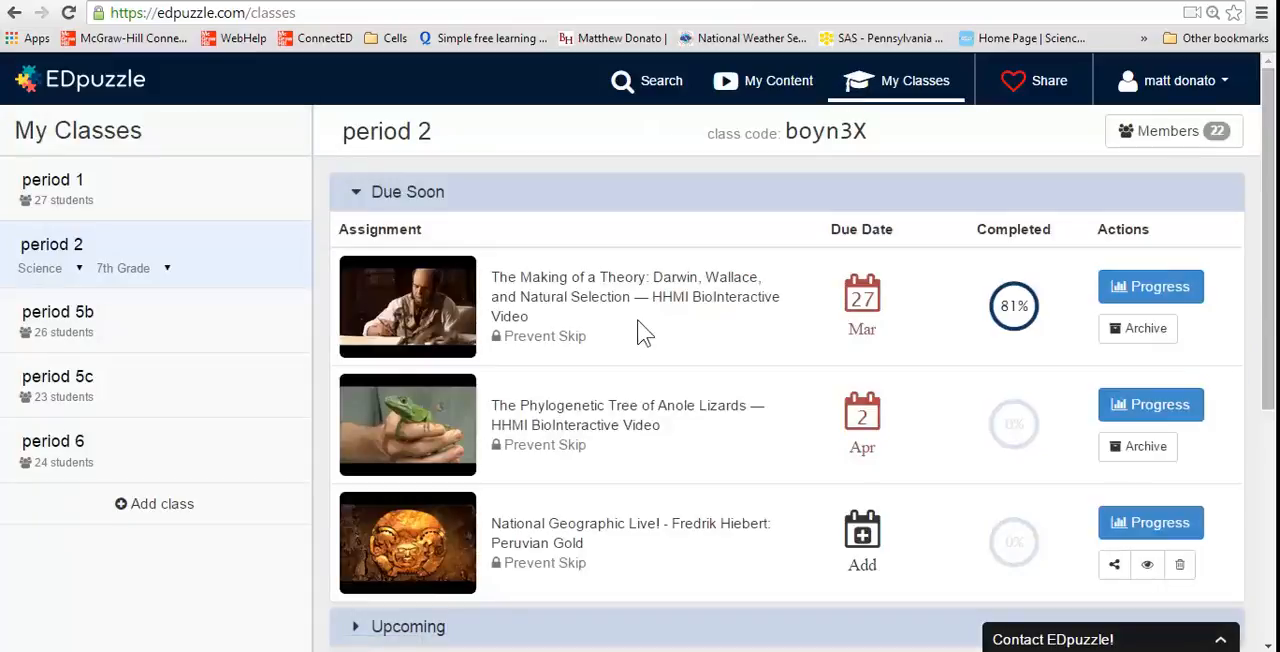
click(1141, 292)
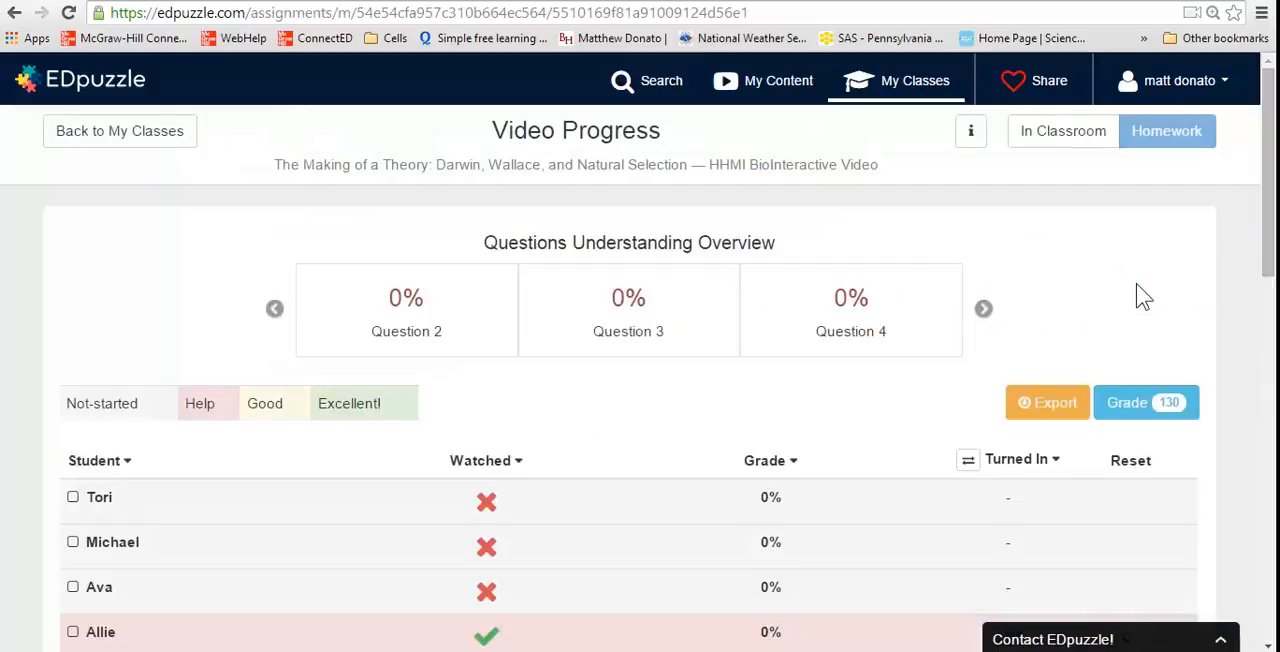
Open the progress page of the first student marked On Time and review the video views and Quiz #1 question and answer
drag(1267, 253, 1276, 367)
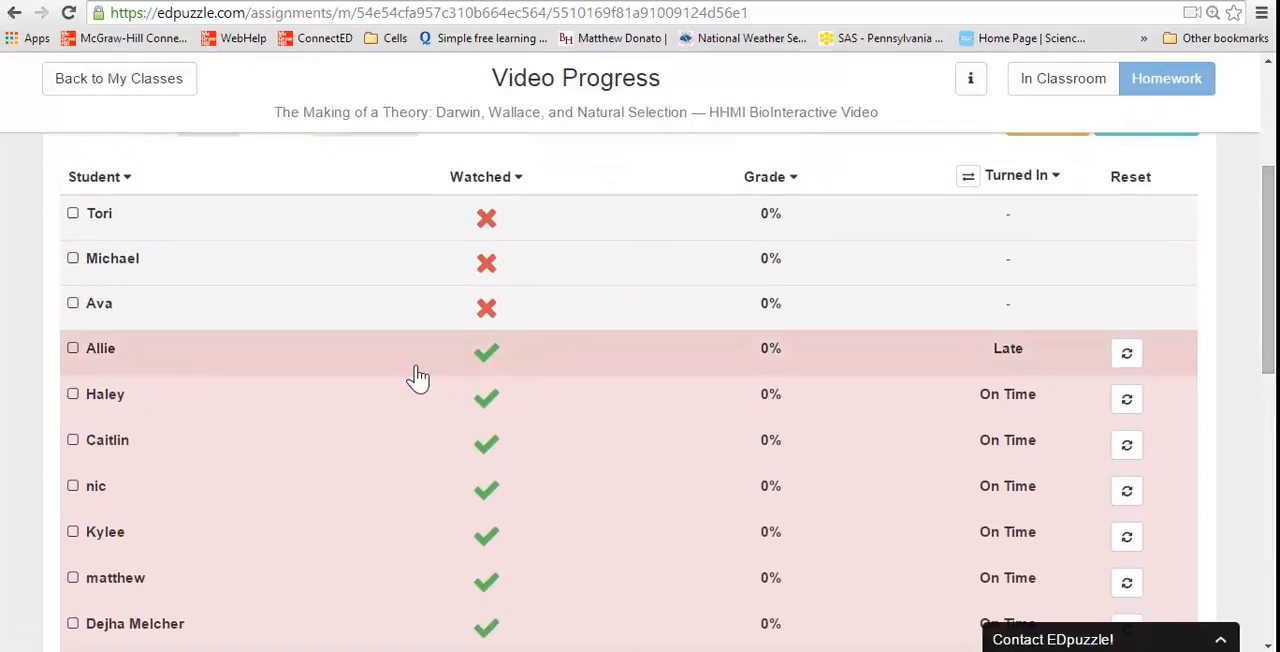
click(372, 409)
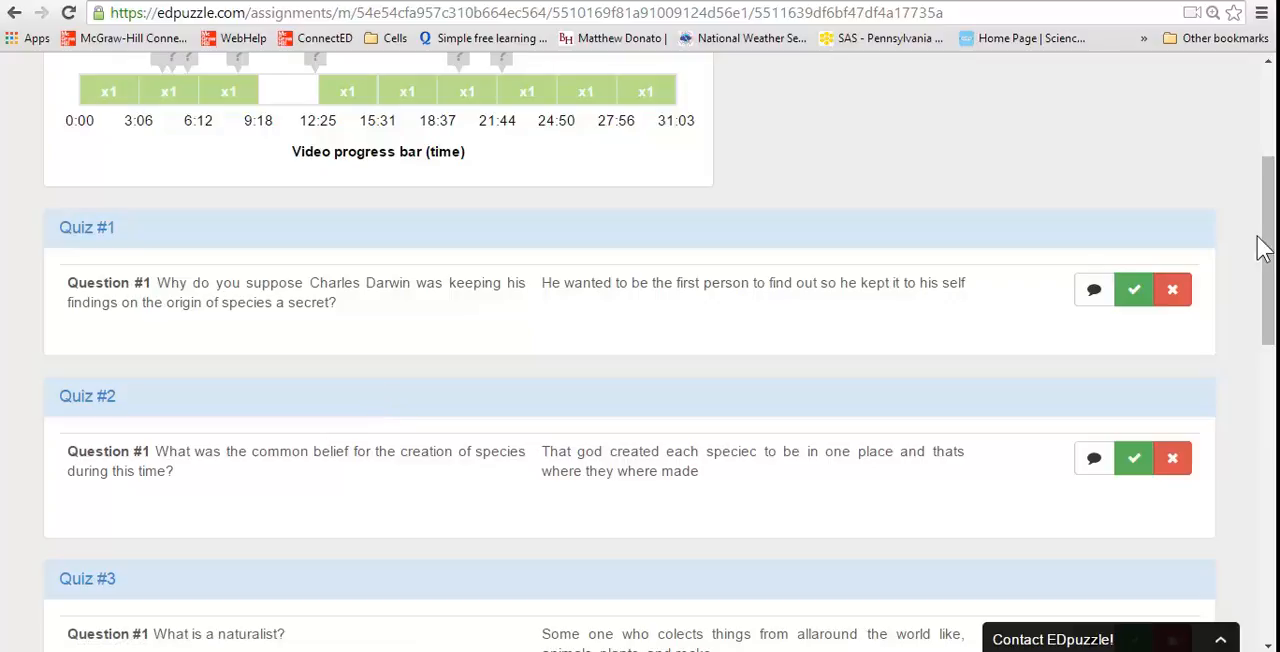
drag(1266, 249, 1264, 180)
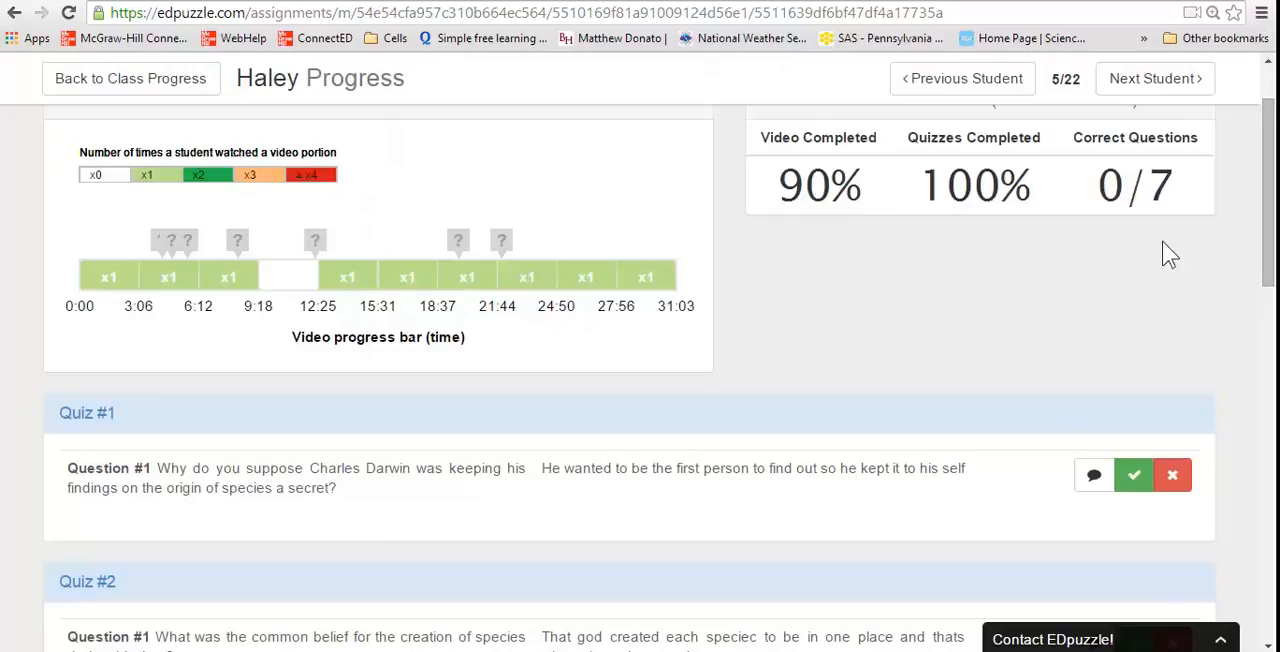
drag(1270, 212, 1272, 230)
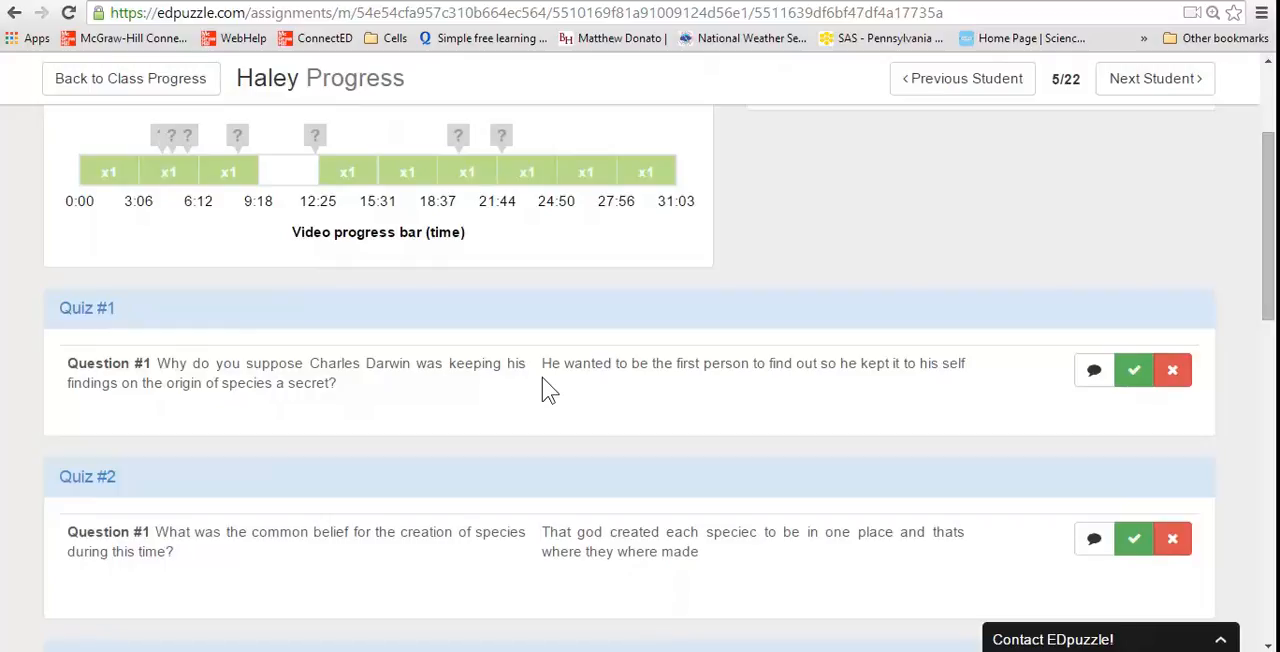
drag(542, 363, 983, 417)
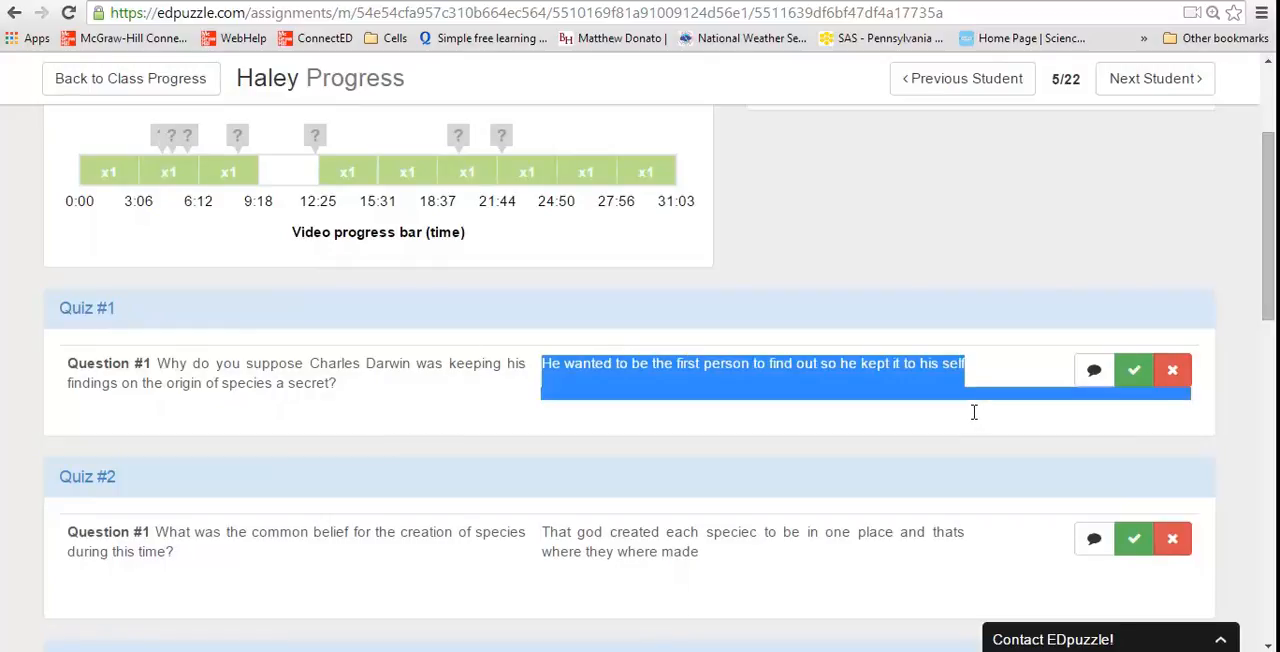
drag(863, 404, 333, 387)
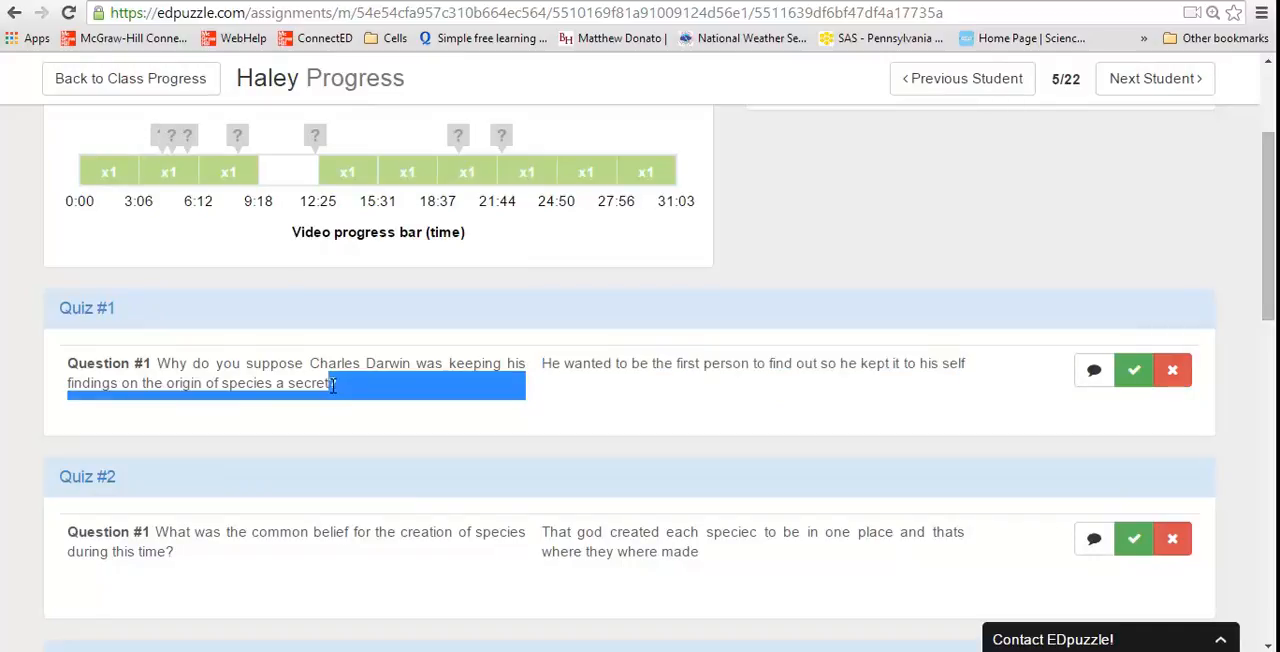
click(1040, 418)
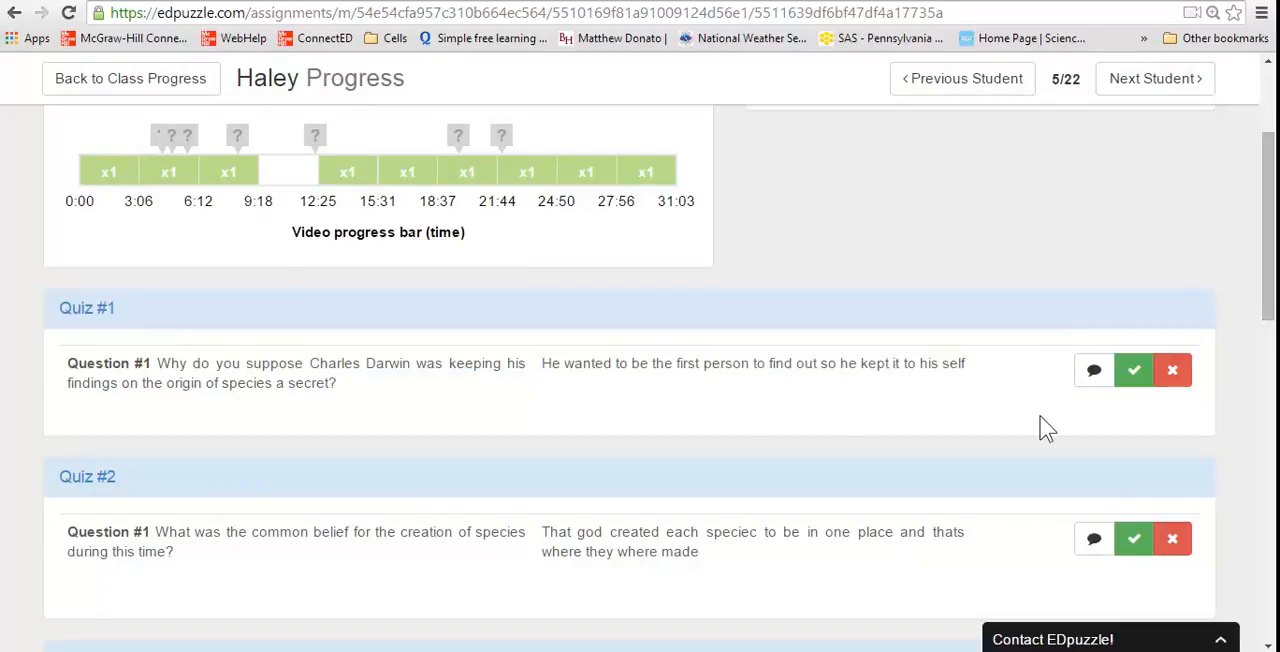
Grade the student's Quiz #1 answer, trying both the correct and incorrect marks and settling on correct
click(1137, 384)
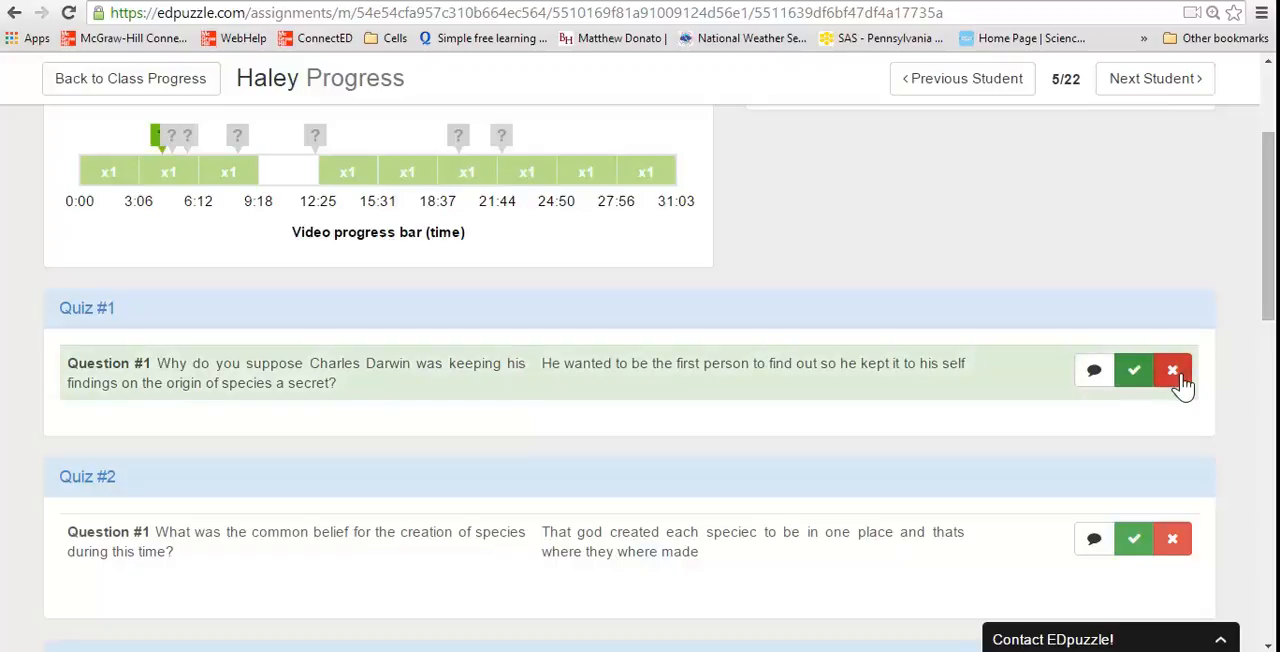
click(1178, 380)
click(1137, 381)
Add the comment "great job!" to the student's Quiz #1 answer and save it
click(1100, 381)
text(greast)
key(BackSpace)
key(BackSpace)
key(BackSpace)
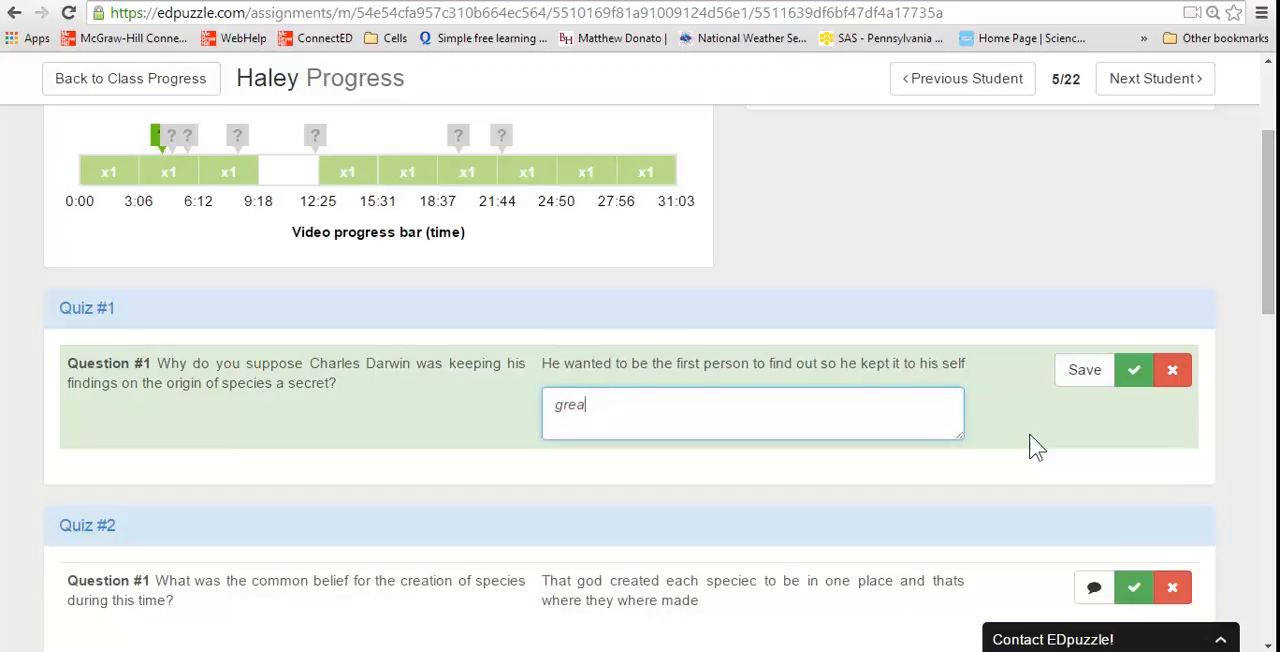
text(t job!)
click(1088, 370)
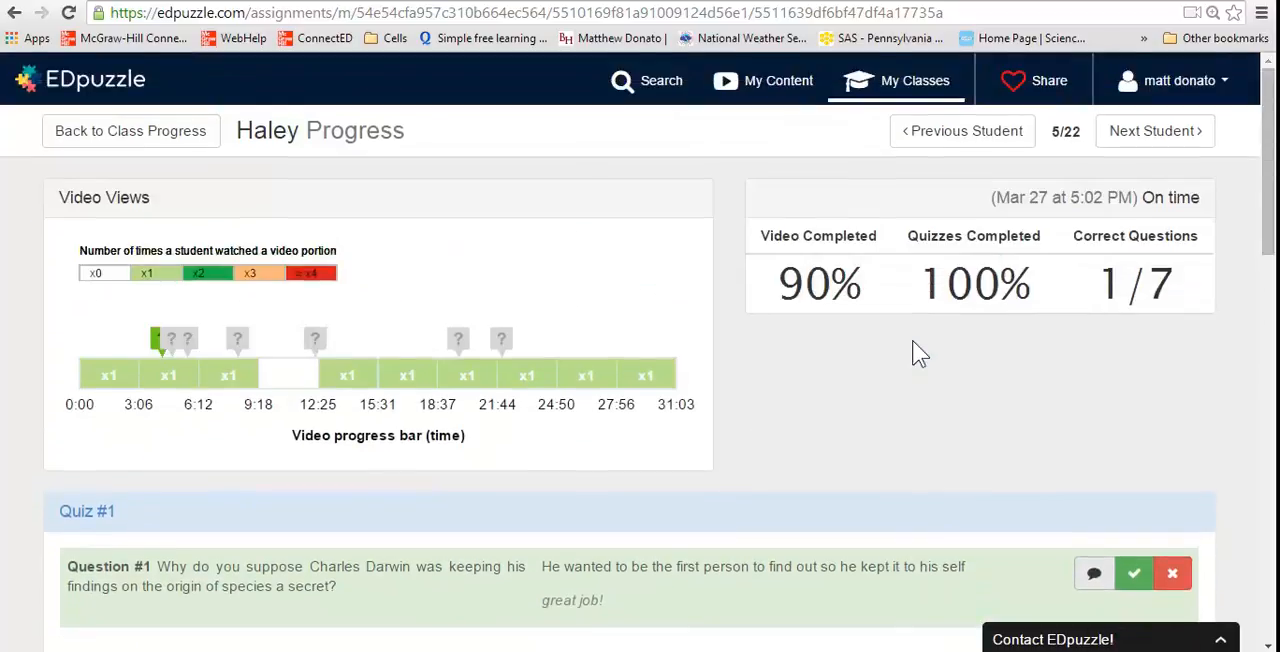
scroll(918, 352, down, 3)
Return to the class list, add a class named "period 7", highlight its class code and dismiss the code-sharing notice
click(893, 85)
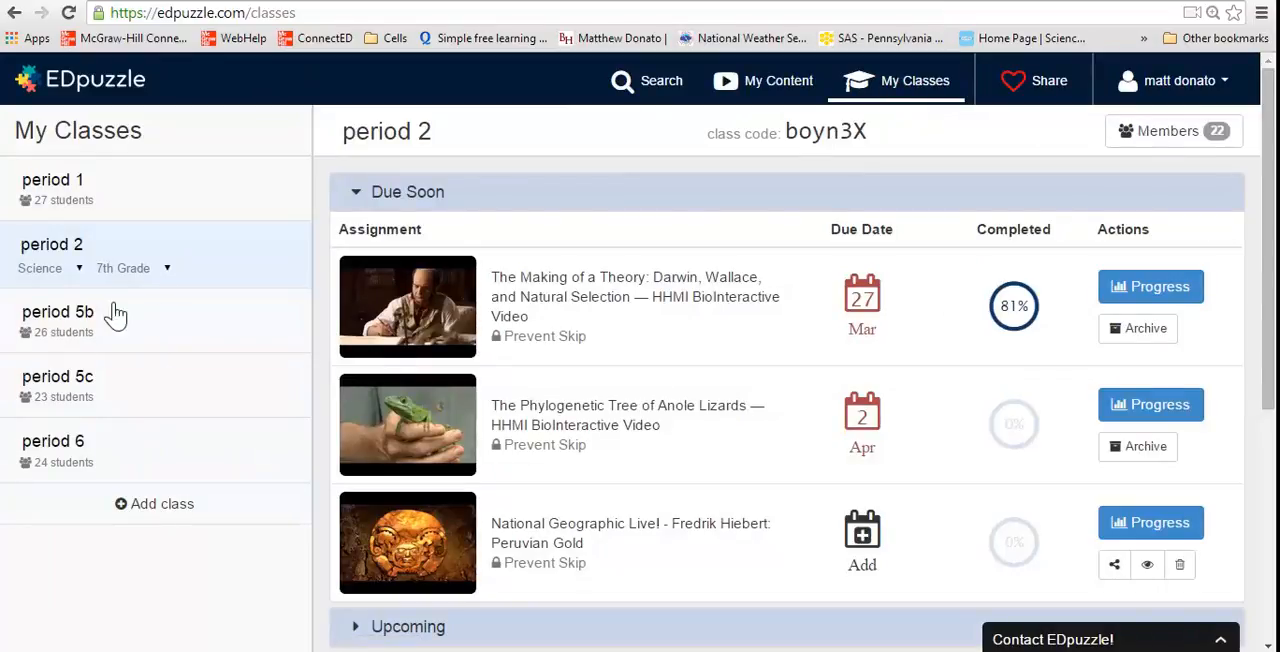
click(154, 510)
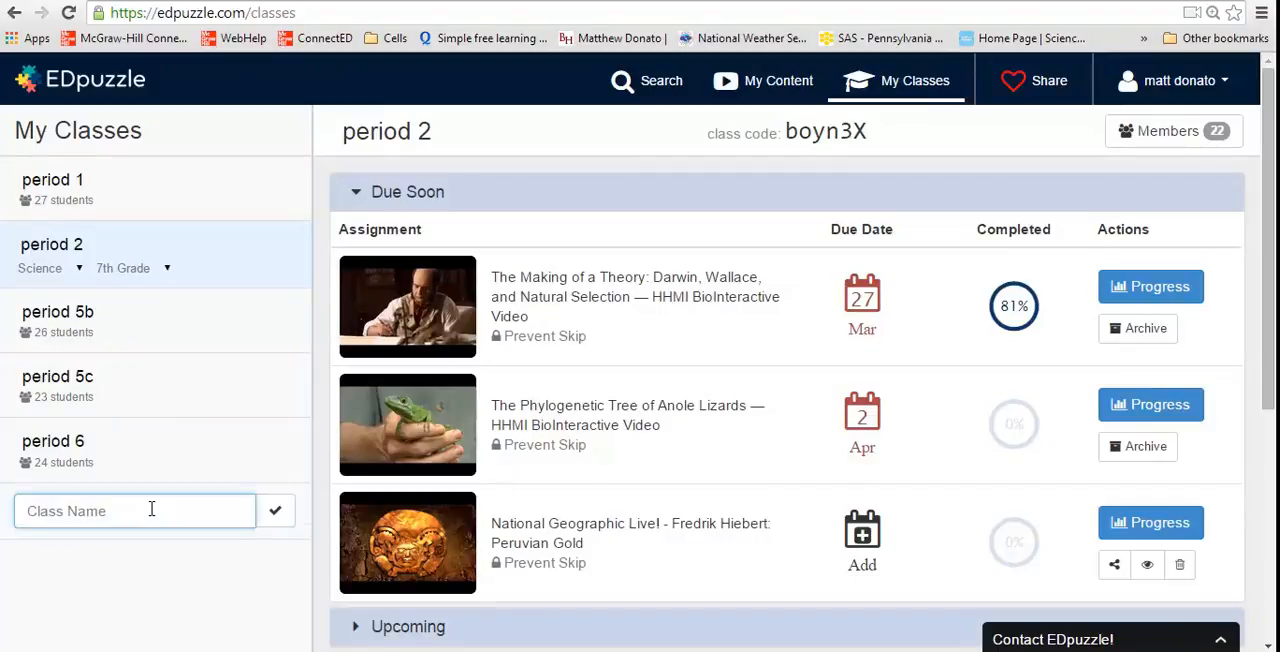
text(period 7)
key(Return)
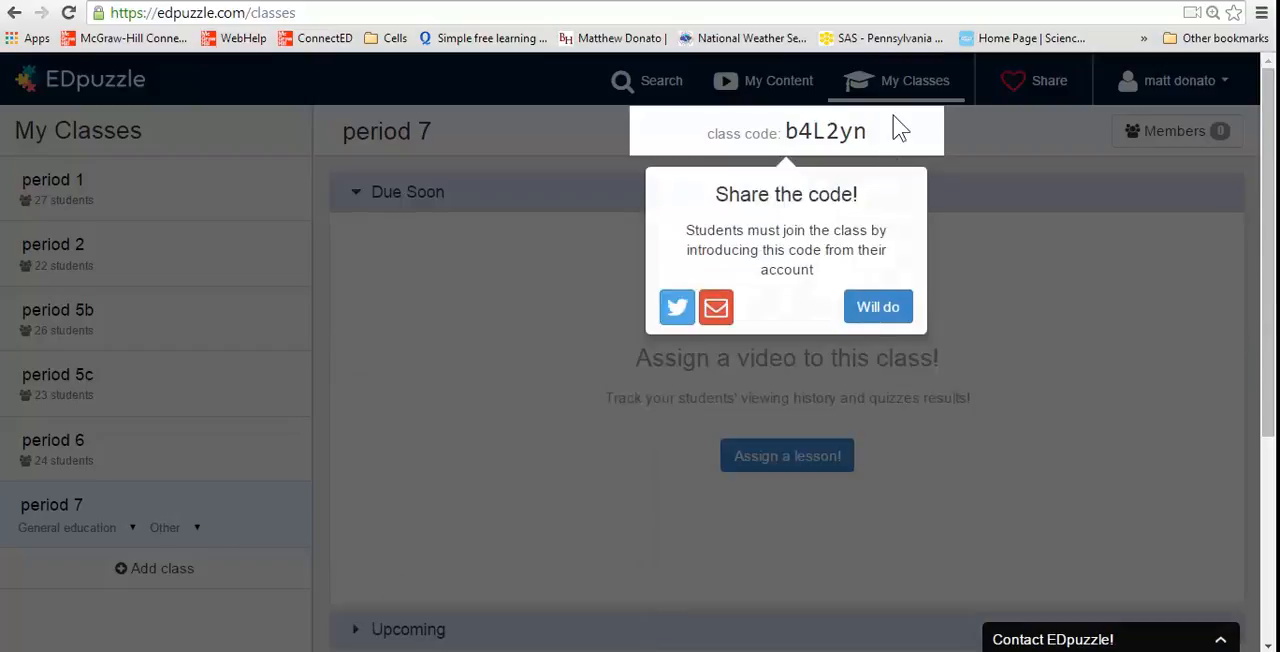
drag(876, 131, 782, 131)
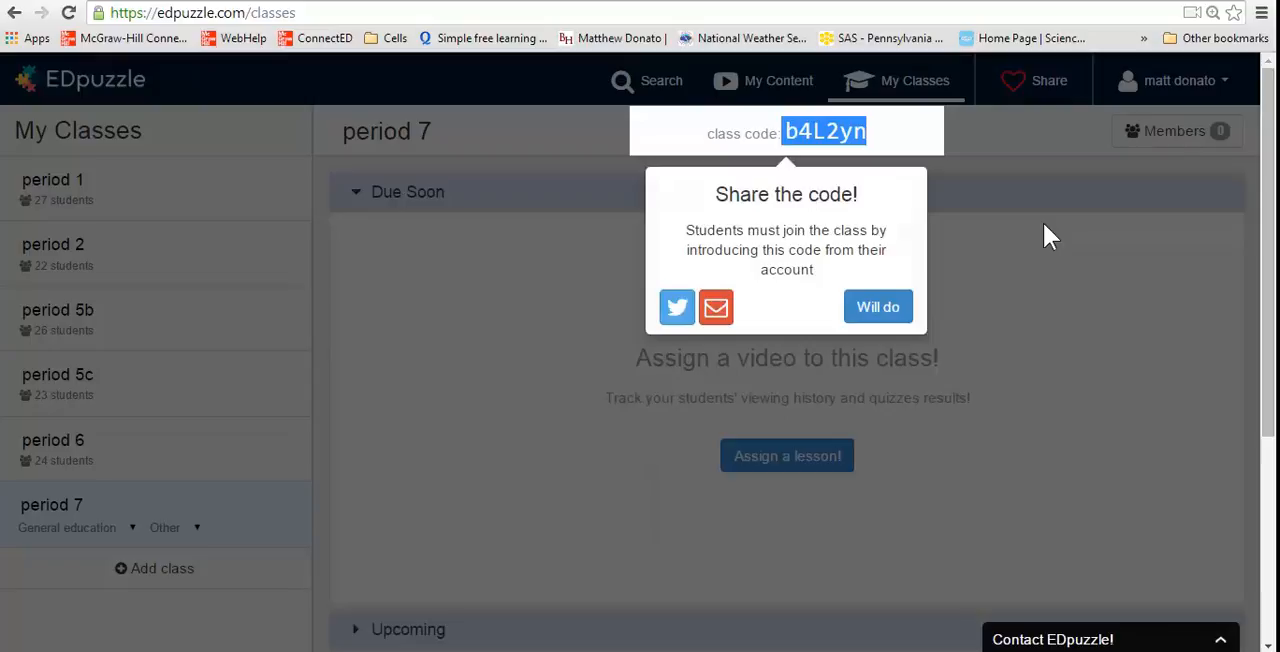
click(874, 307)
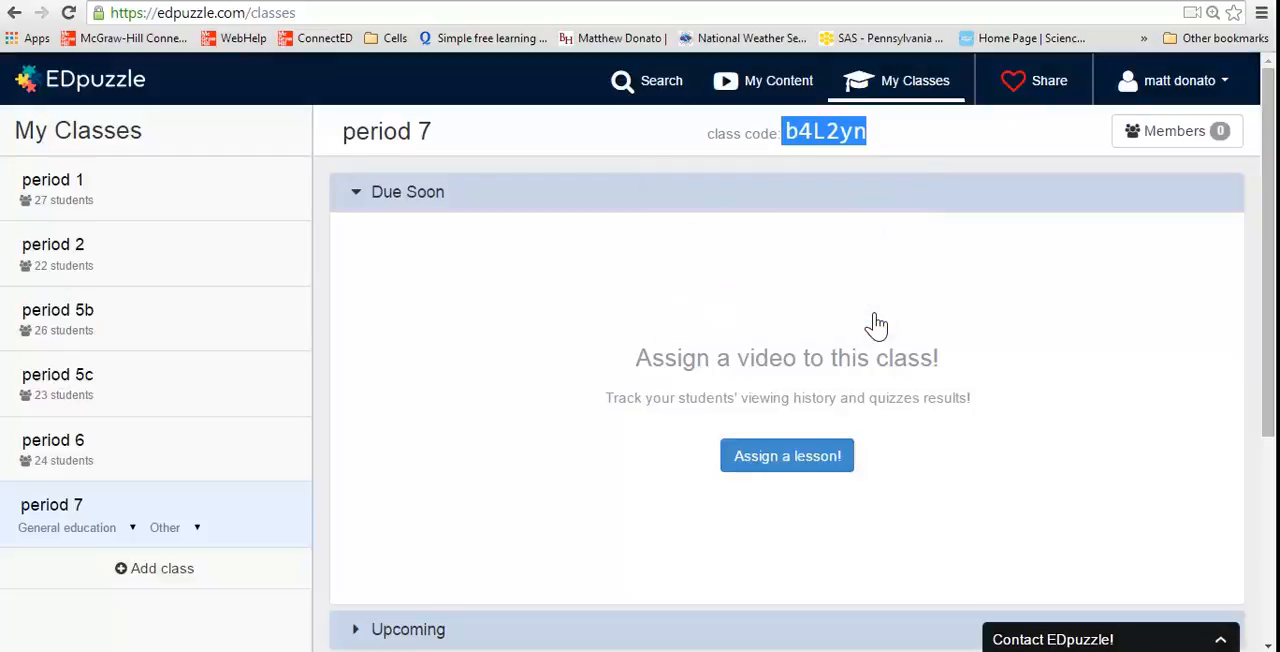
Log out of the teacher account, view the new student sign-up form and close it without signing up
click(1195, 87)
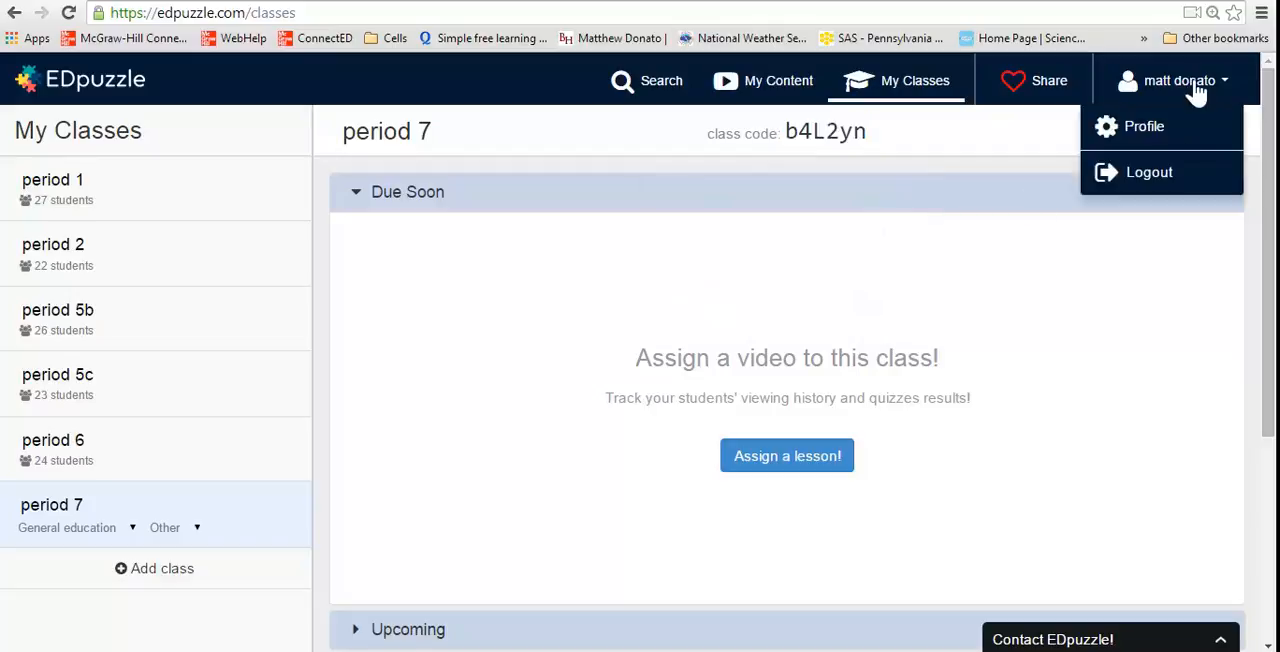
click(1150, 176)
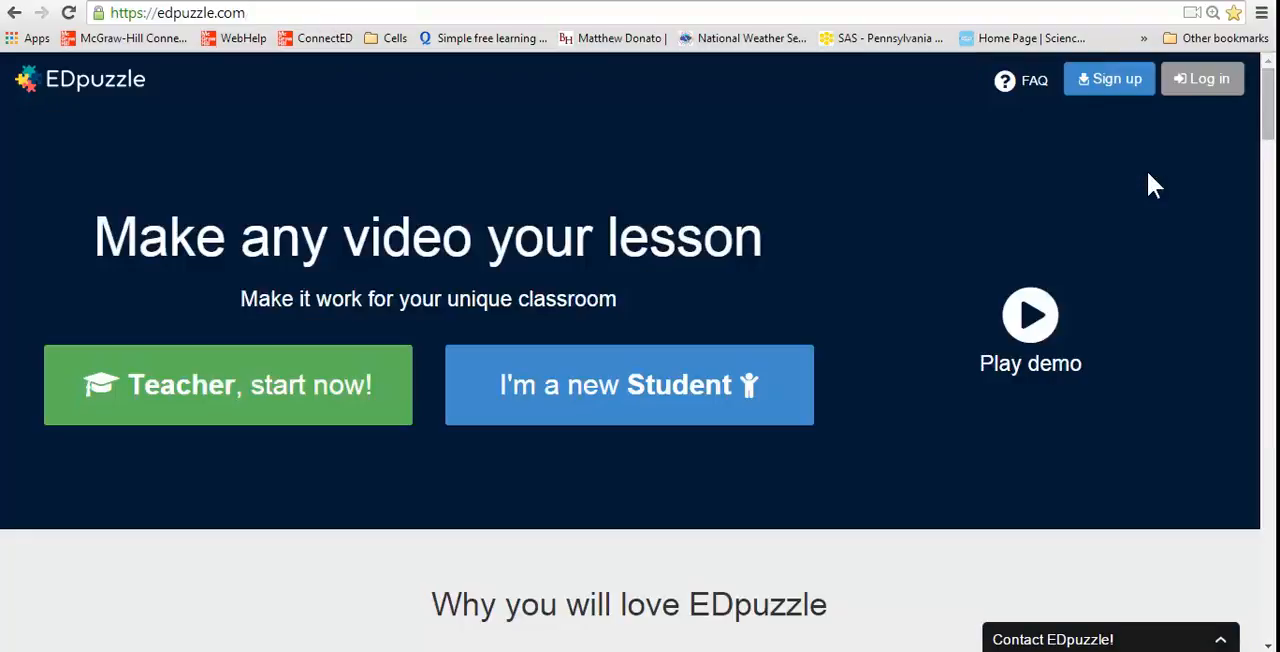
click(659, 383)
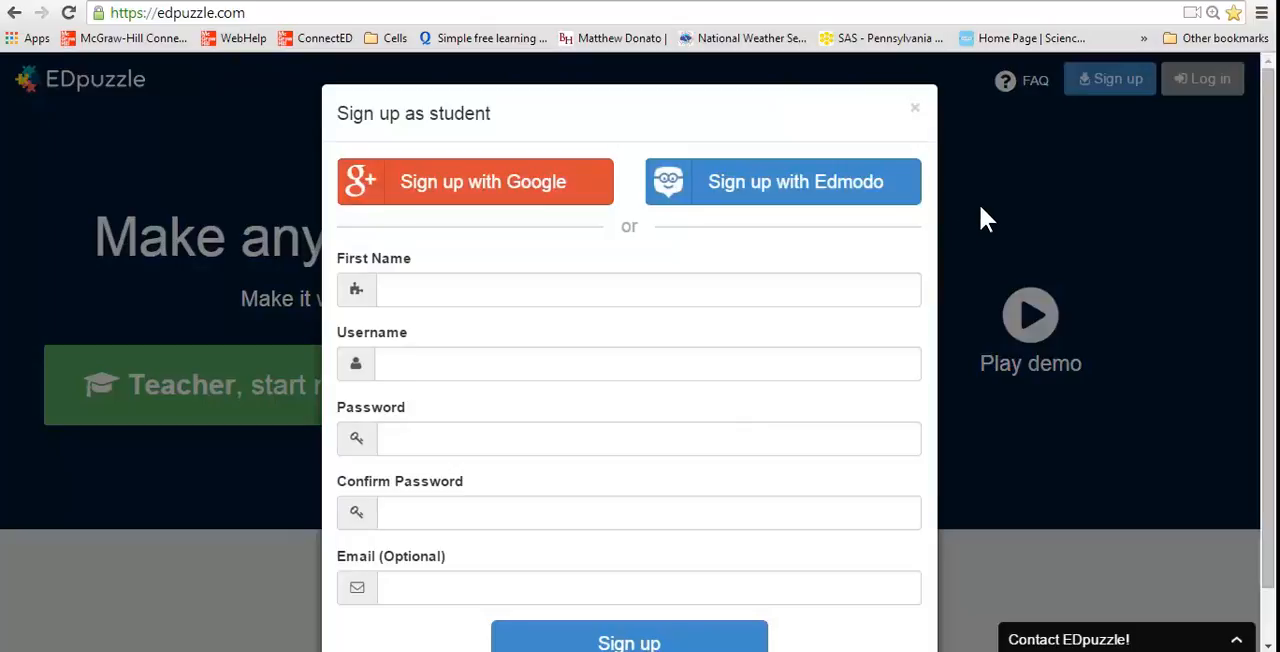
click(914, 110)
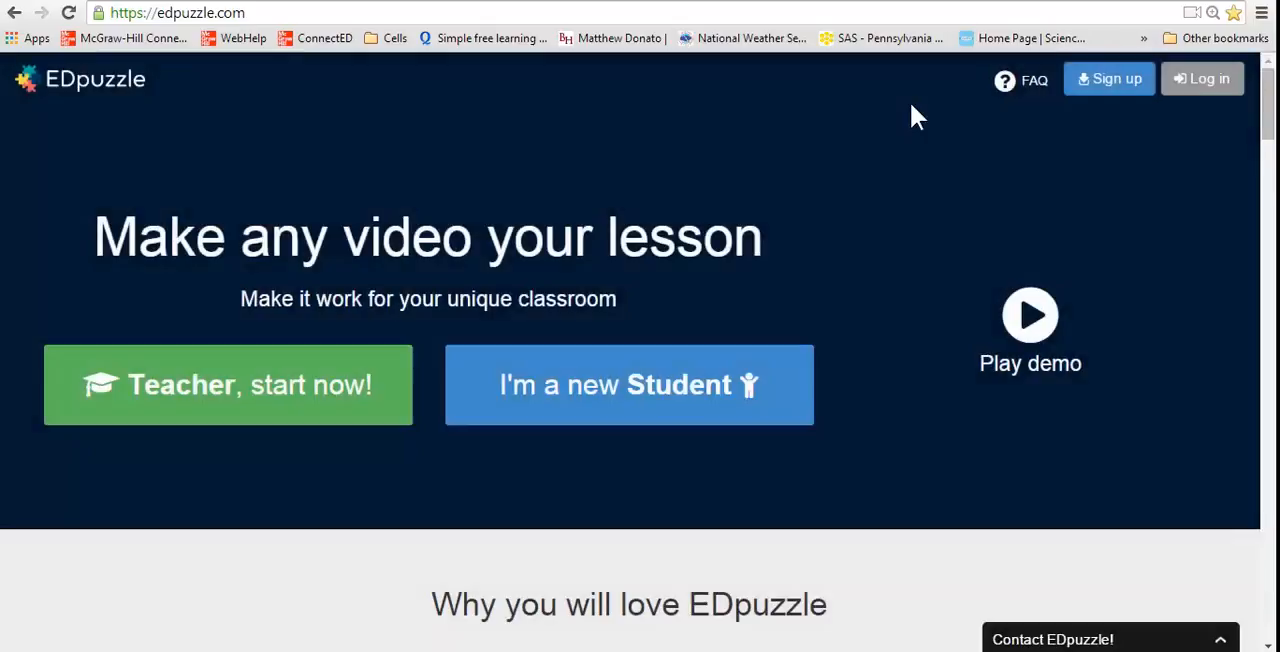